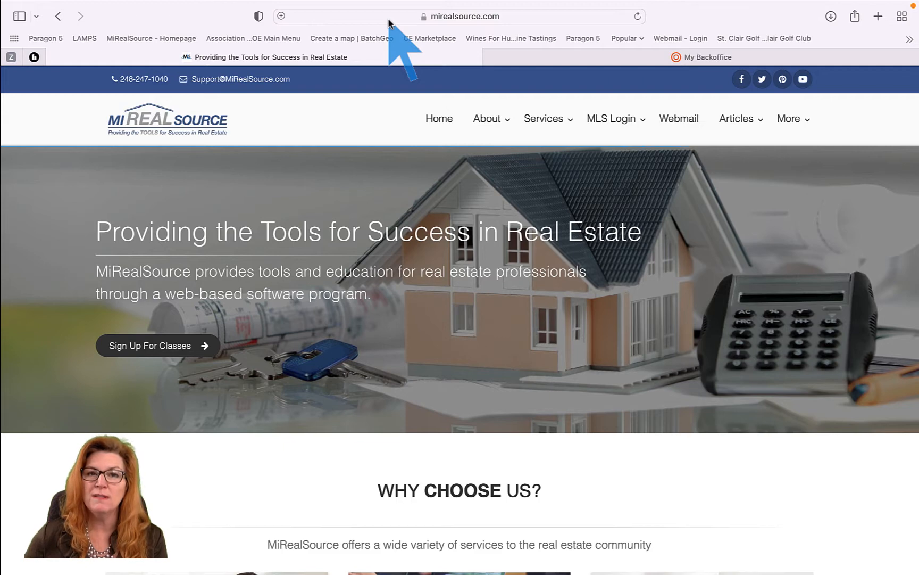
Bring up the MLS Login dropdown listing Paragon, Homesnap PRO, RPR and others.
{"action": "mouse_move", "coordinate": [609, 122]}
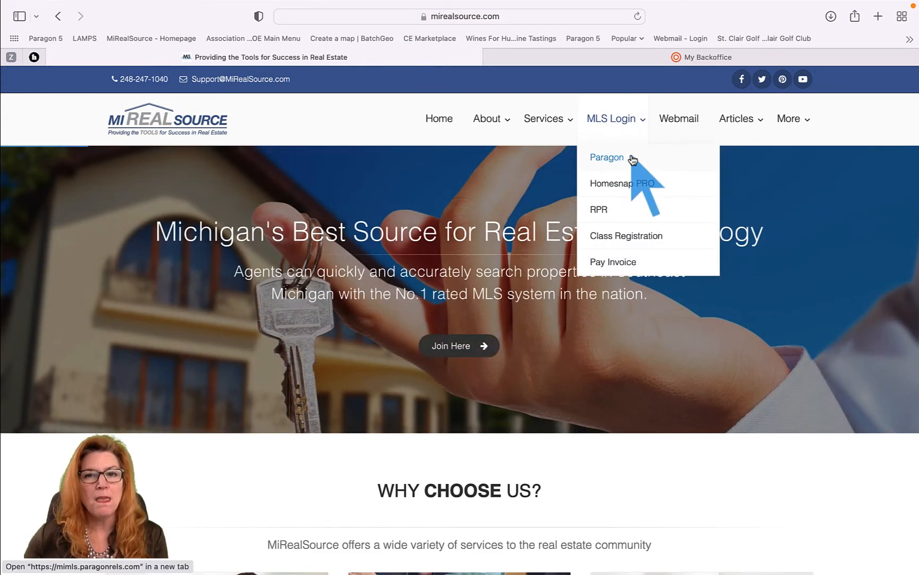
Open the Paragon login page in a new tab and fill in the saved username and password.
{"action": "left_click", "coordinate": [633, 160]}
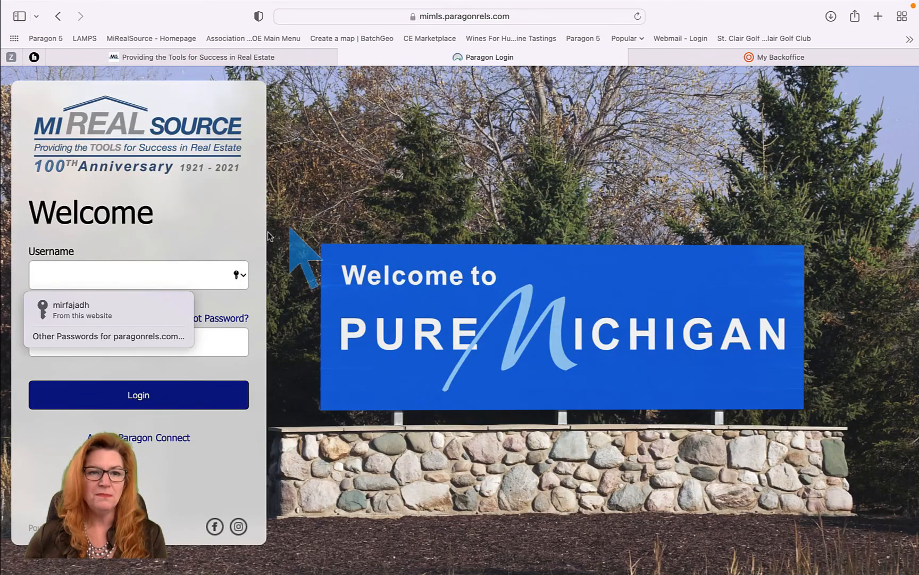
{"action": "left_click", "coordinate": [85, 306]}
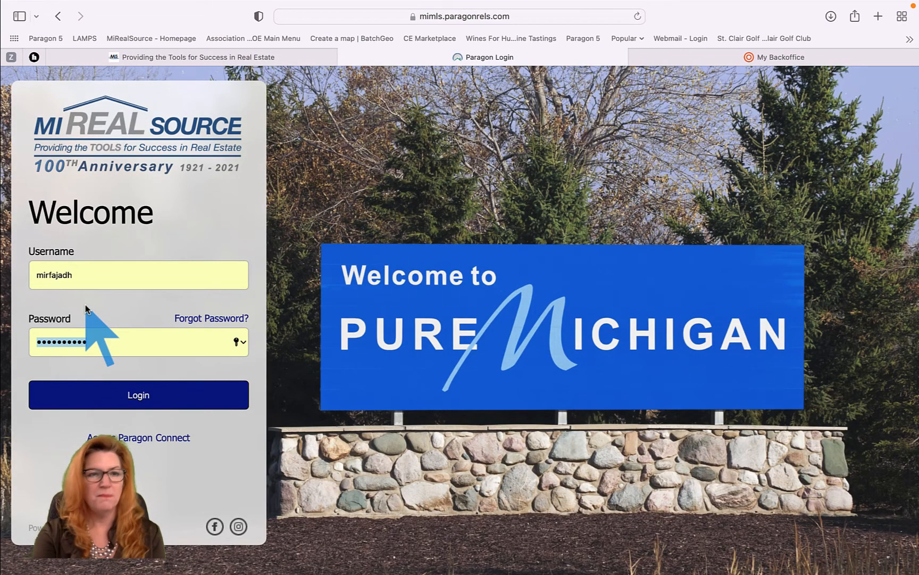
{"action": "scroll", "coordinate": [86, 305], "scroll_direction": "up", "scroll_amount": 5}
{"action": "scroll", "coordinate": [86, 304], "scroll_direction": "left", "scroll_amount": 2}
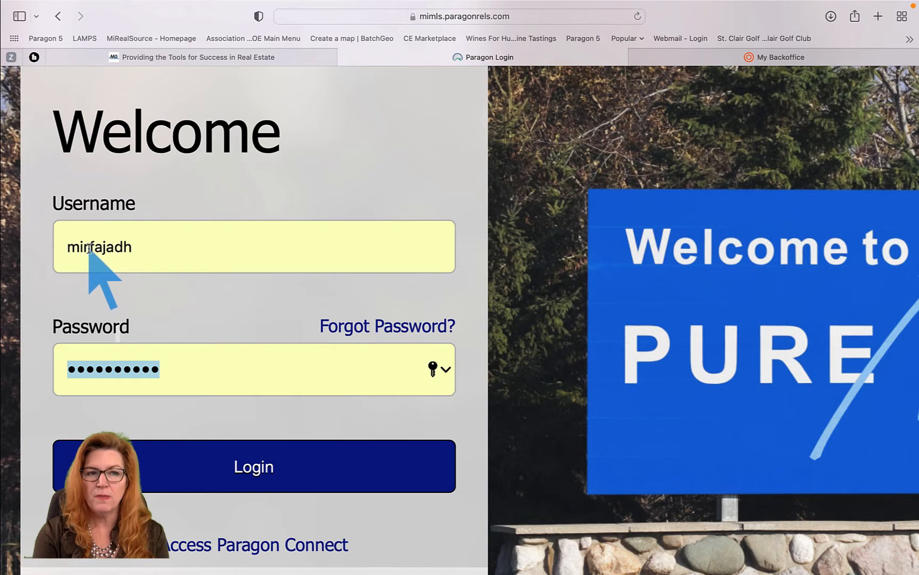
{"action": "left_click_drag", "start_coordinate": [89, 248], "coordinate": [113, 247]}
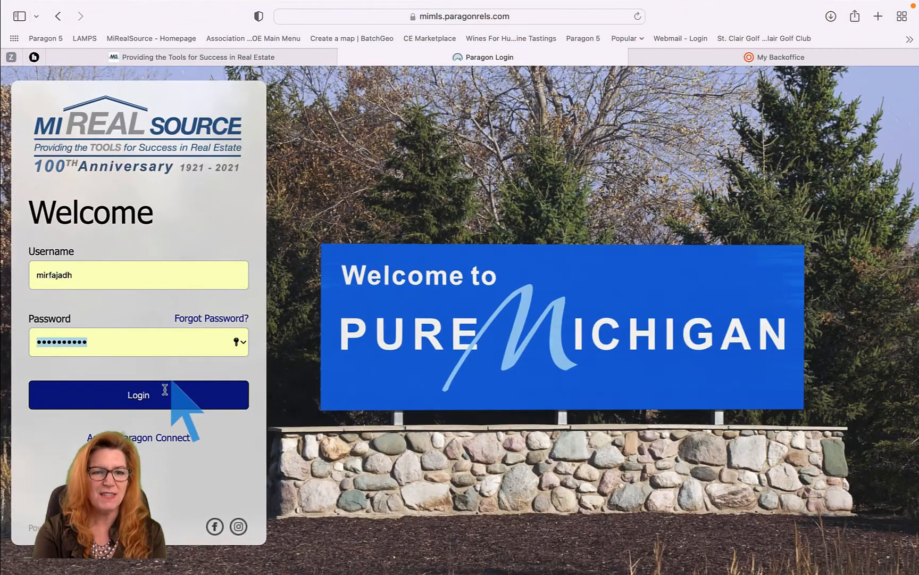
{"action": "right_click", "coordinate": [73, 348]}
{"action": "mouse_move", "coordinate": [145, 407]}
{"action": "left_click", "coordinate": [228, 394]}
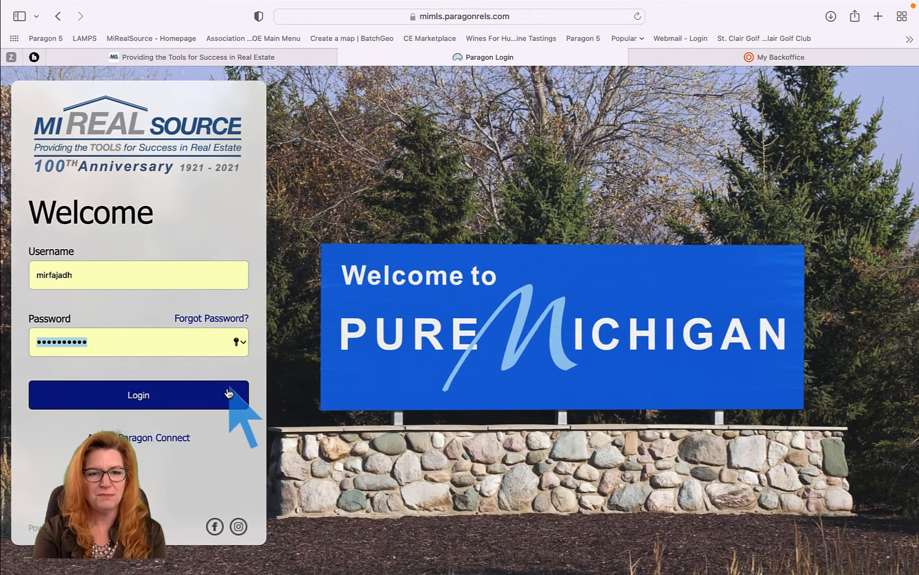
Sign in to Paragon and open the Clare Gladwin data share message from Message History.
{"action": "left_click", "coordinate": [224, 397]}
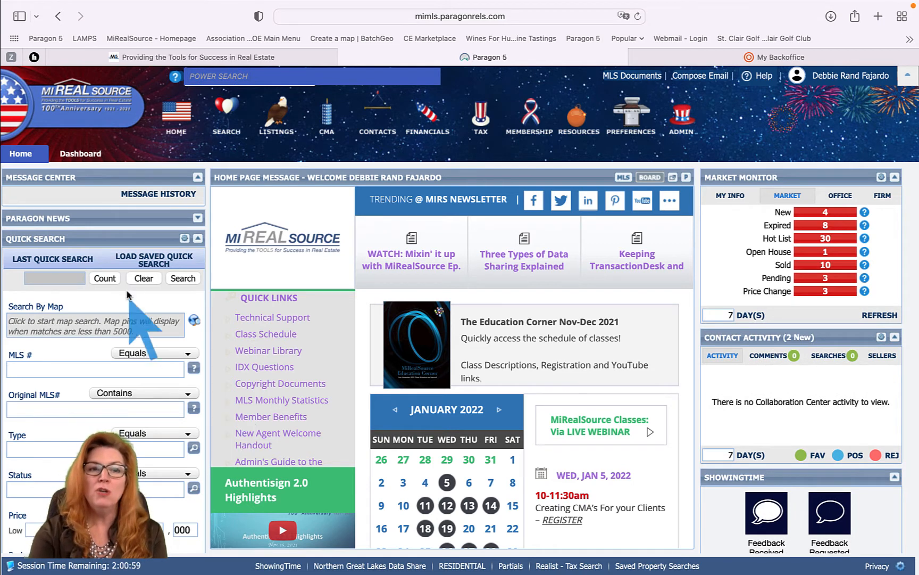
{"action": "left_click", "coordinate": [169, 194]}
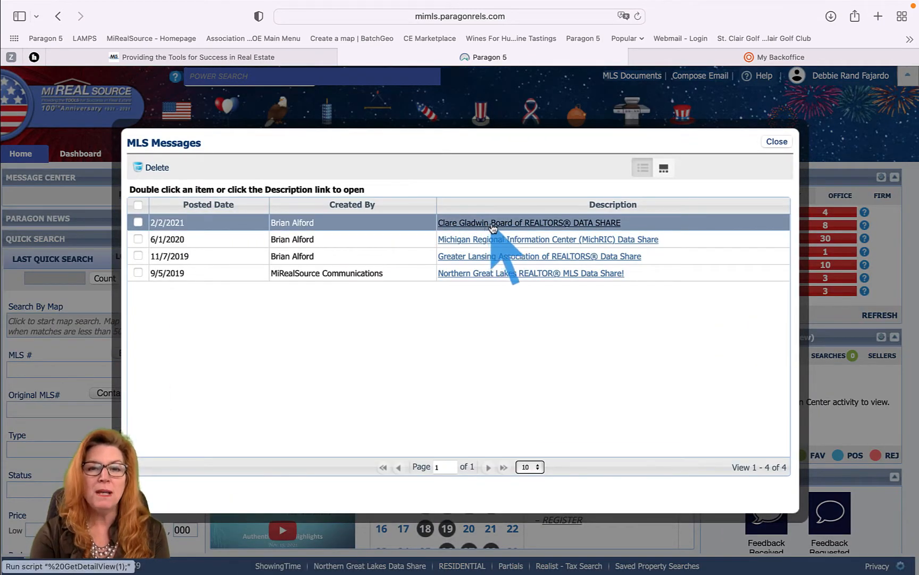
{"action": "left_click", "coordinate": [493, 224]}
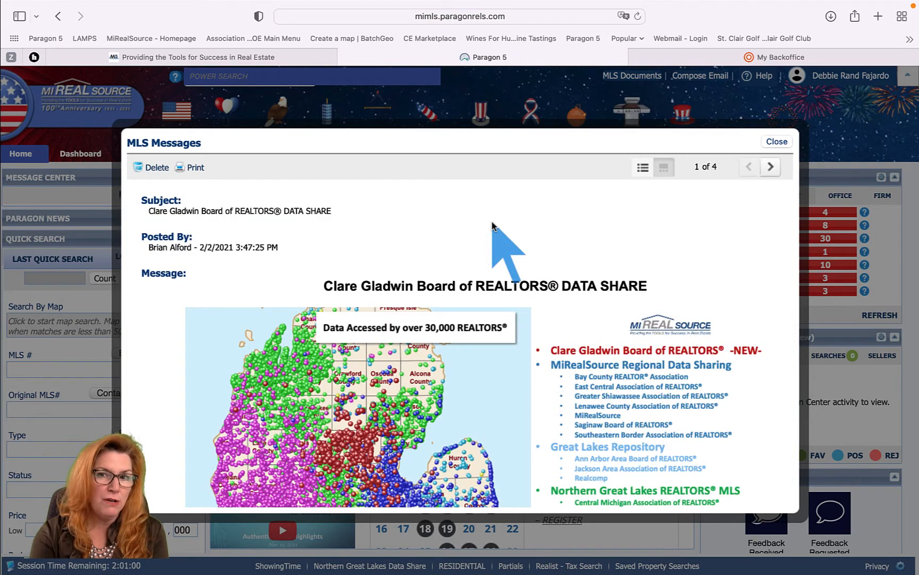
Read the remaining data-share messages through Northern Great Lakes, then close them to return home.
{"action": "left_click", "coordinate": [769, 169]}
{"action": "left_click", "coordinate": [769, 169]}
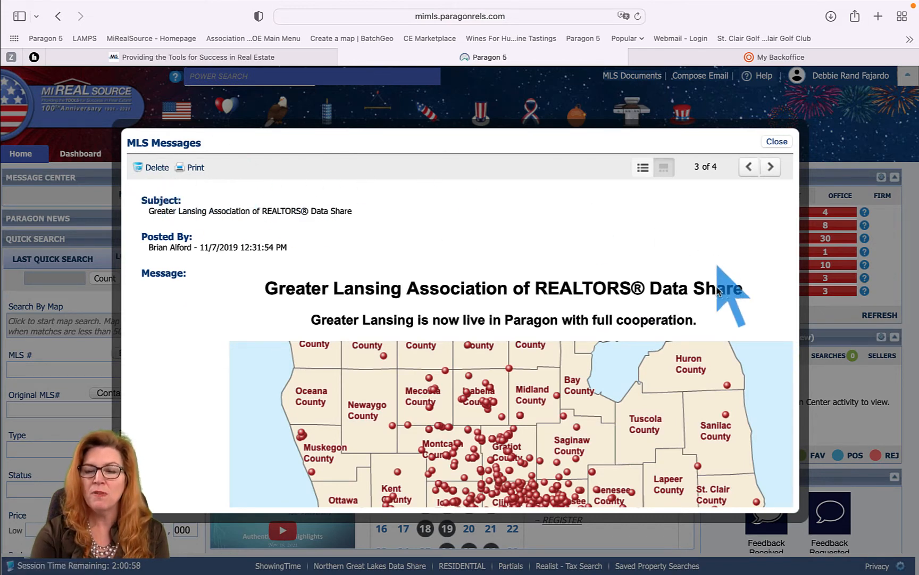
{"action": "scroll", "coordinate": [628, 415], "scroll_direction": "down", "scroll_amount": 3}
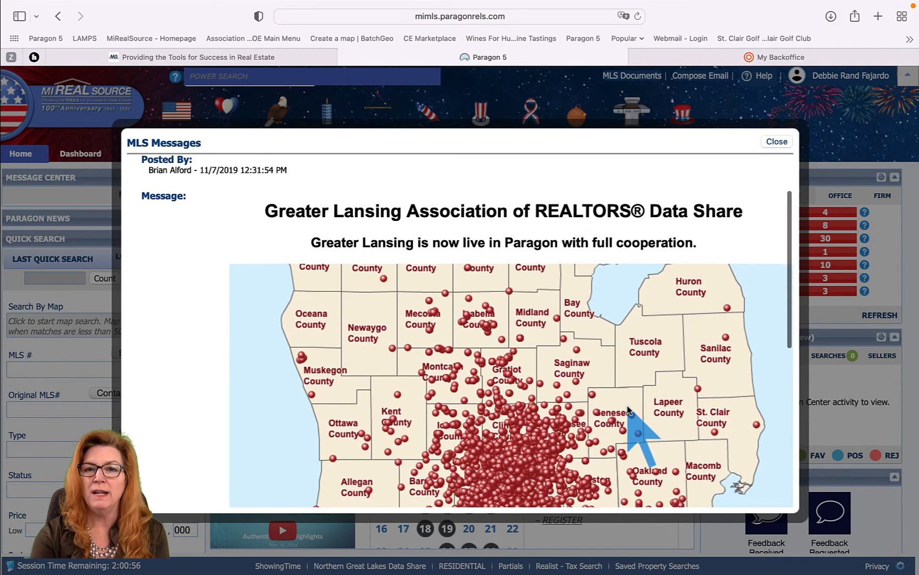
{"action": "scroll", "coordinate": [628, 410], "scroll_direction": "down", "scroll_amount": 3}
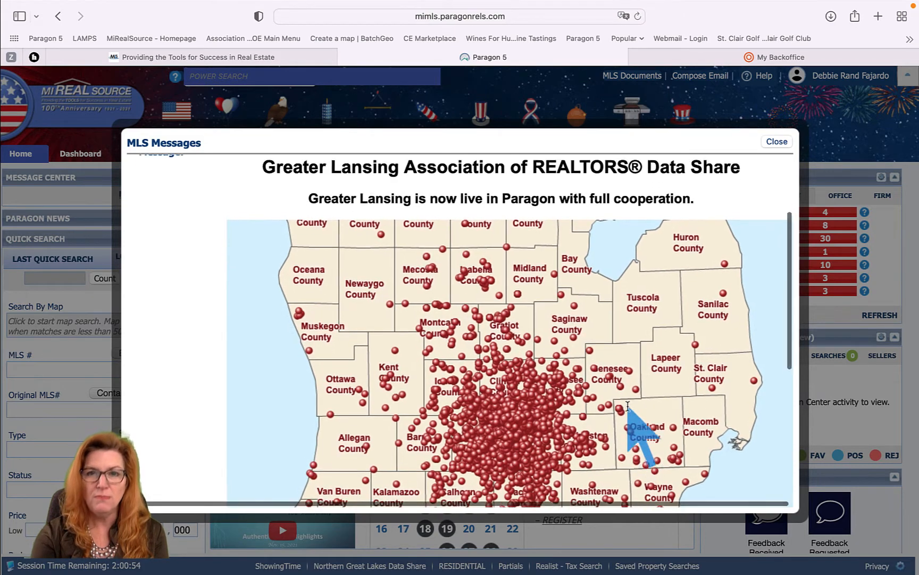
{"action": "scroll", "coordinate": [628, 410], "scroll_direction": "up", "scroll_amount": 5}
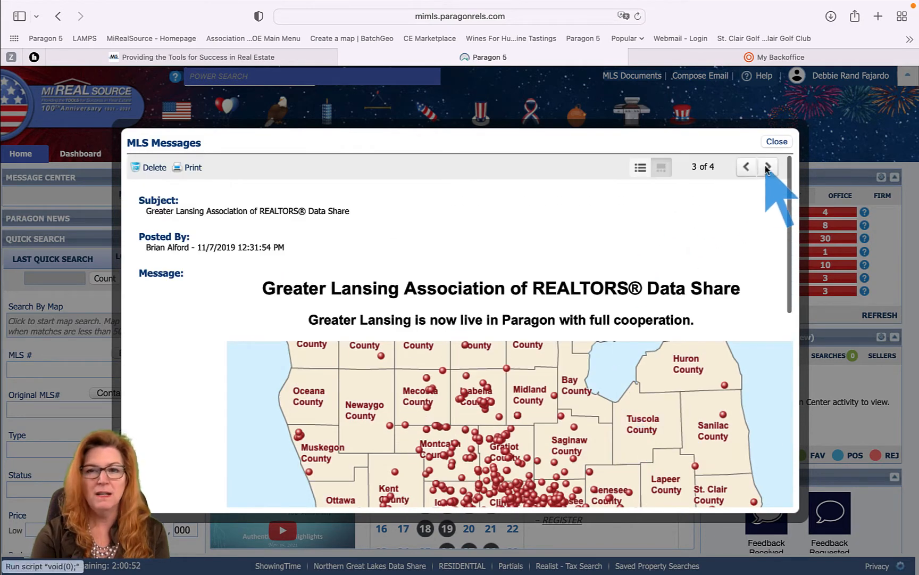
{"action": "left_click", "coordinate": [768, 168]}
{"action": "scroll", "coordinate": [682, 266], "scroll_direction": "down", "scroll_amount": 1}
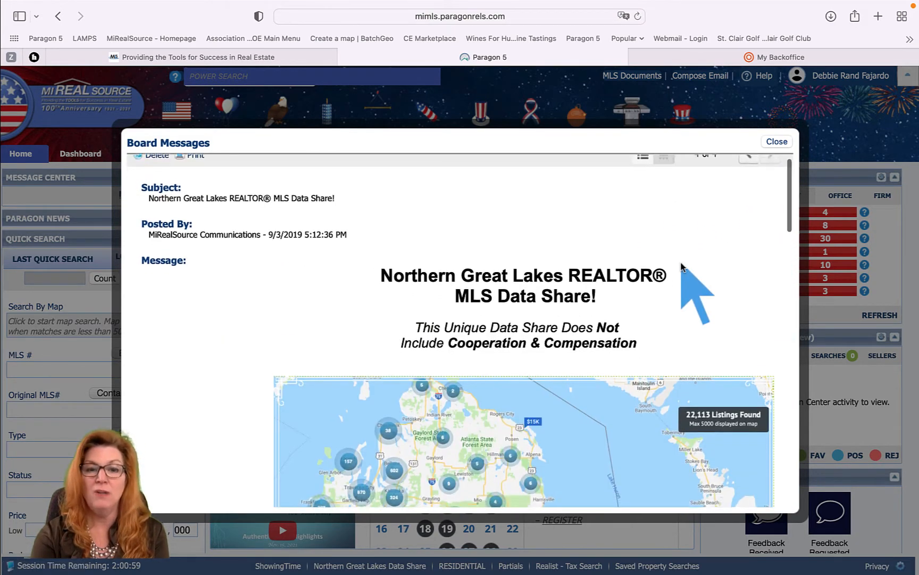
{"action": "scroll", "coordinate": [682, 266], "scroll_direction": "down", "scroll_amount": 5}
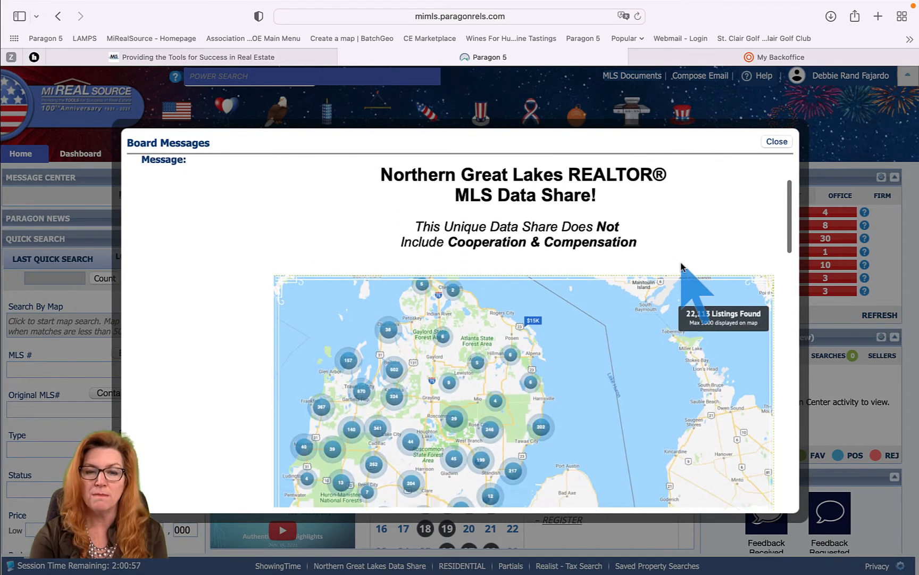
{"action": "scroll", "coordinate": [682, 266], "scroll_direction": "down", "scroll_amount": 1}
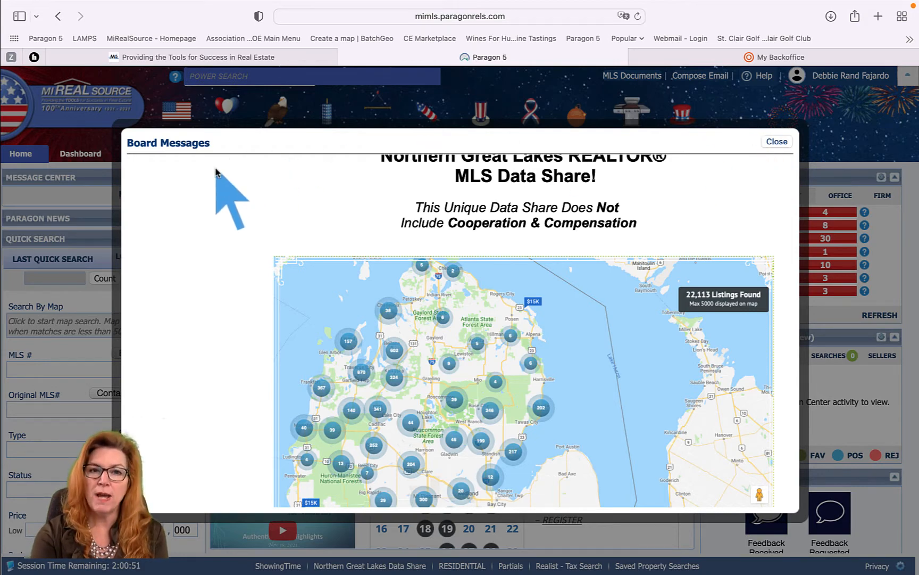
{"action": "left_click", "coordinate": [776, 142]}
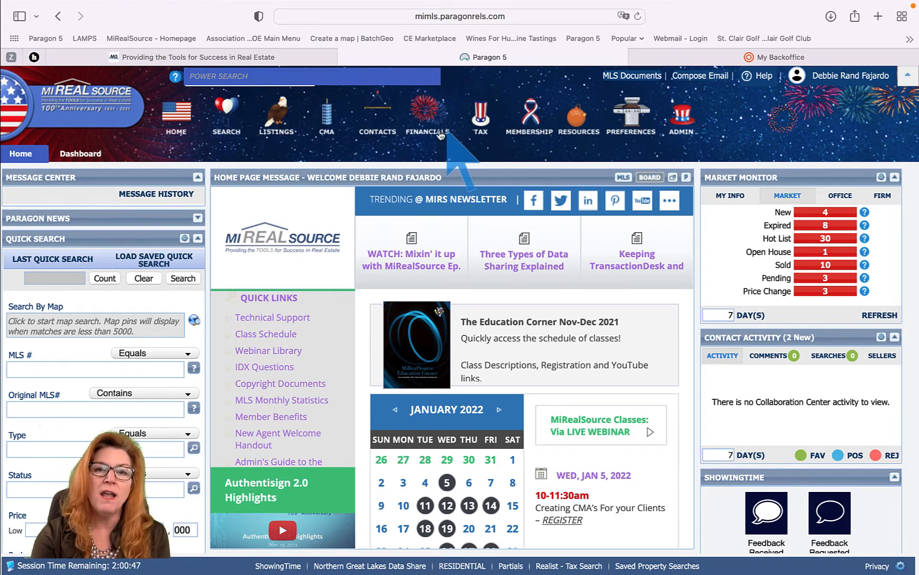
Launch the Preferences Wizard and advance to page 2 of 17, Agent Image.
{"action": "left_click", "coordinate": [619, 116]}
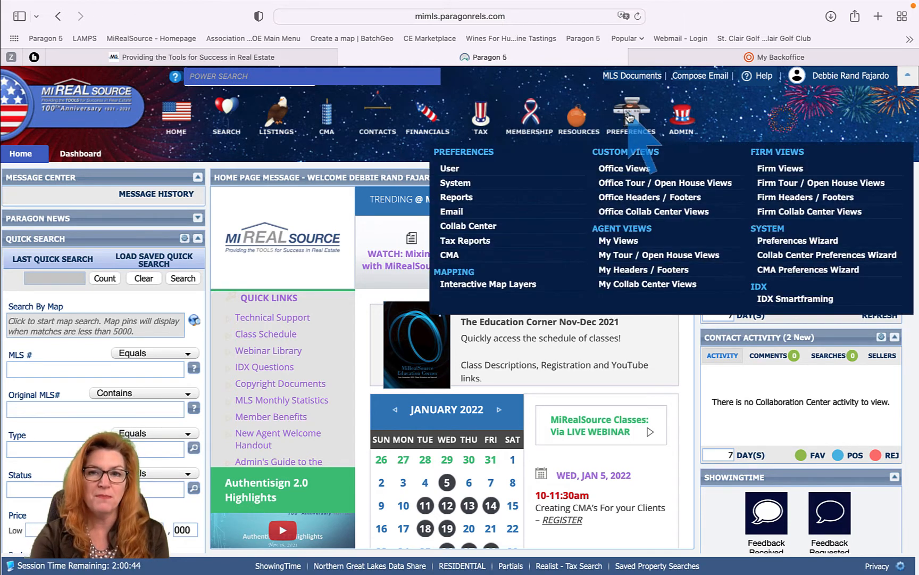
{"action": "left_click", "coordinate": [809, 242]}
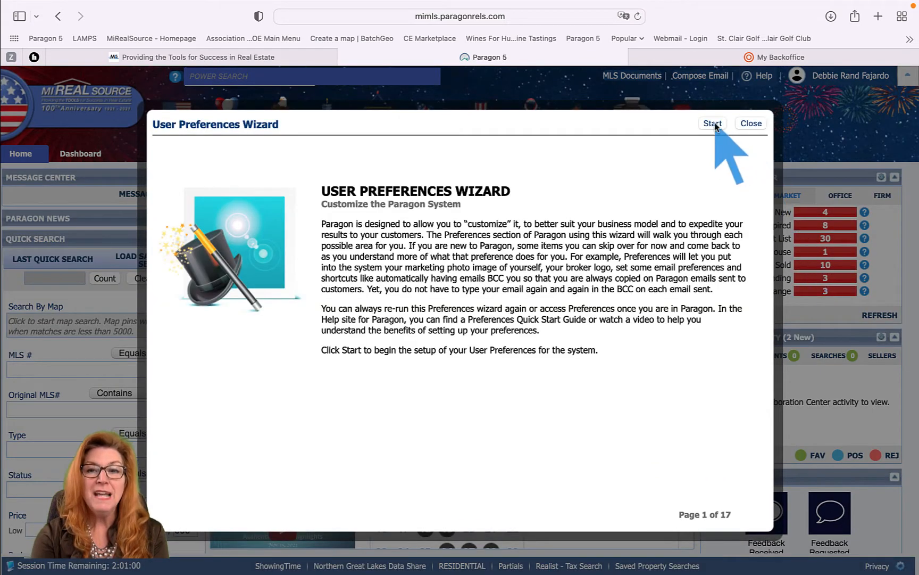
{"action": "left_click", "coordinate": [713, 123]}
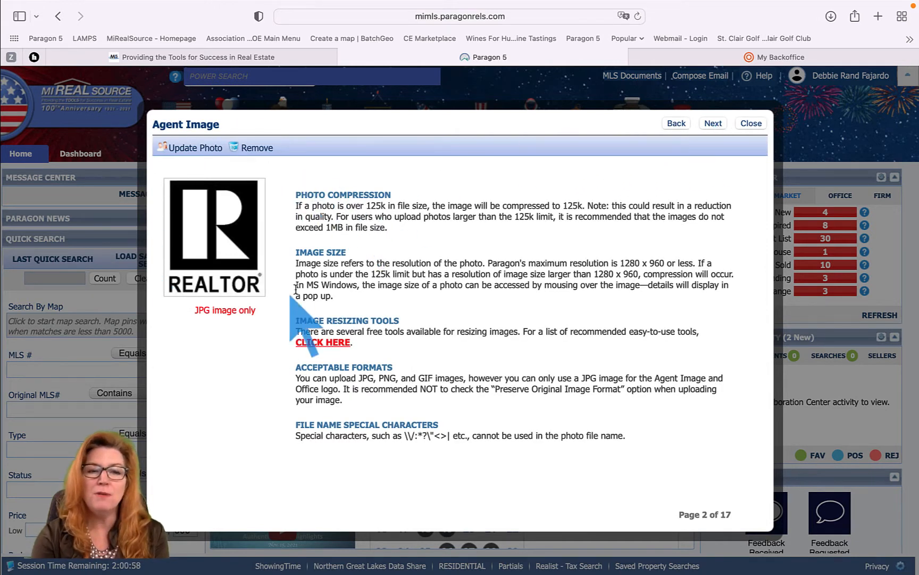
Choose the headshot JPG from the computer to upload as the agent photo.
{"action": "left_click", "coordinate": [197, 150]}
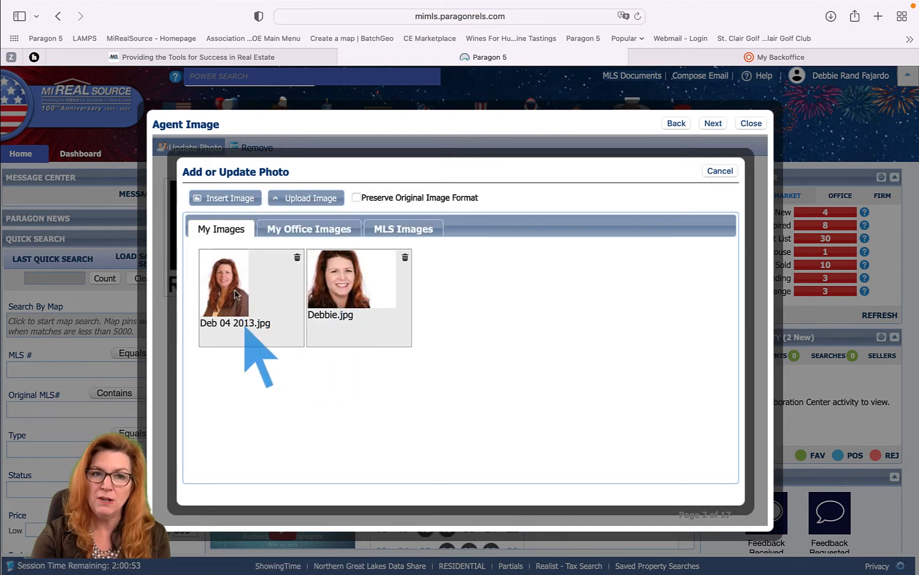
{"action": "left_click", "coordinate": [302, 206]}
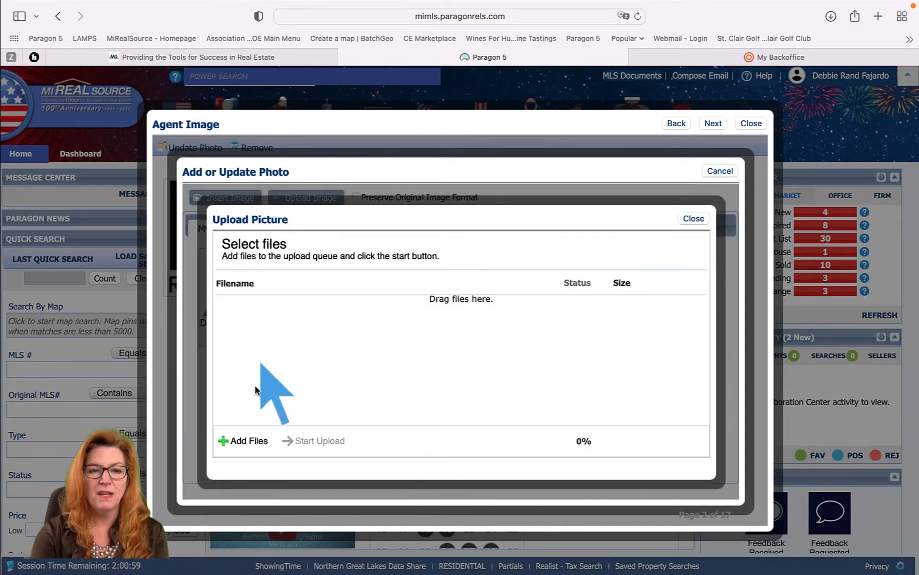
{"action": "left_click", "coordinate": [244, 441]}
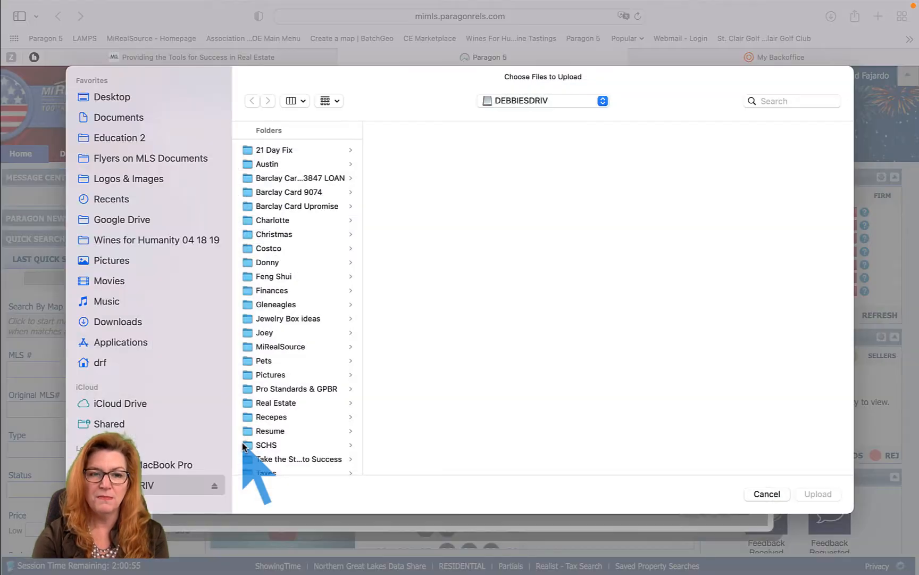
{"action": "scroll", "coordinate": [154, 298], "scroll_direction": "down", "scroll_amount": 3}
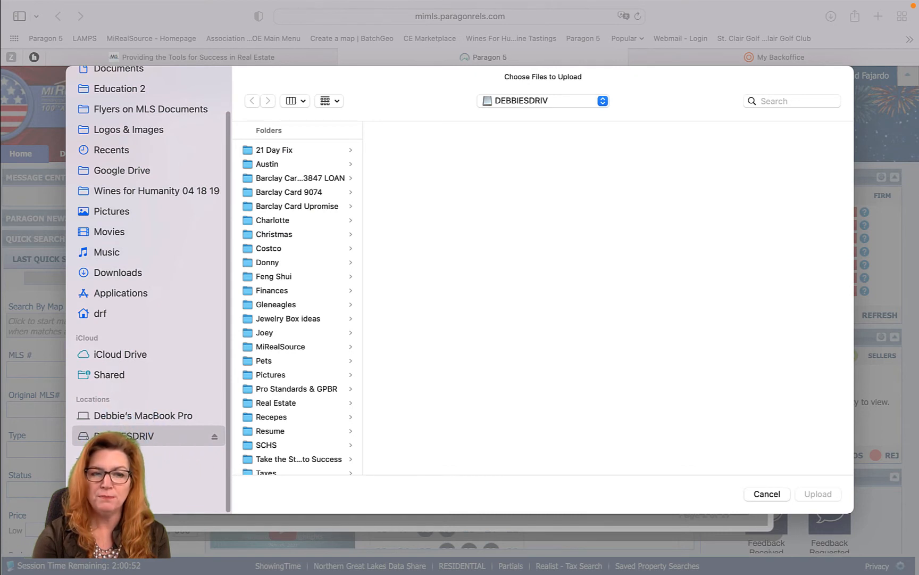
{"action": "scroll", "coordinate": [294, 381], "scroll_direction": "down", "scroll_amount": 1}
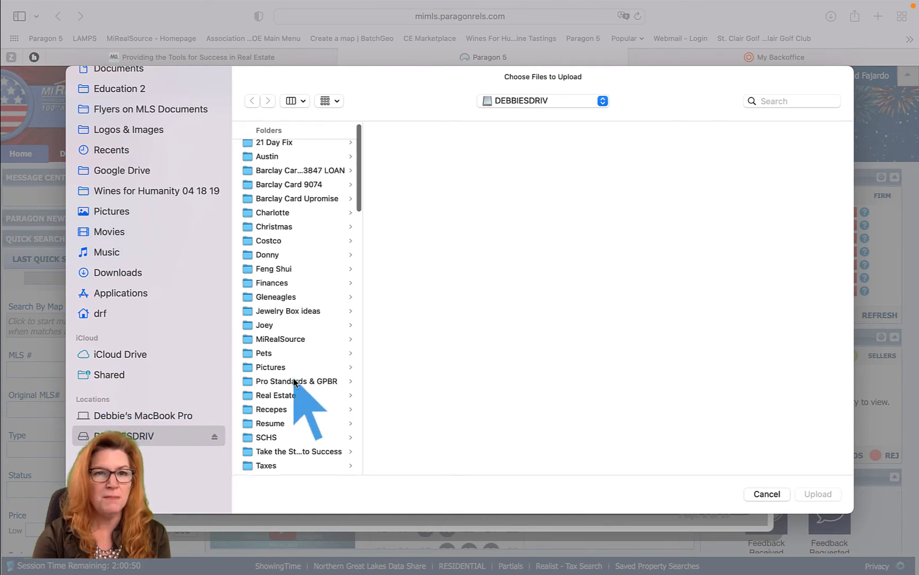
{"action": "scroll", "coordinate": [294, 381], "scroll_direction": "down", "scroll_amount": 15}
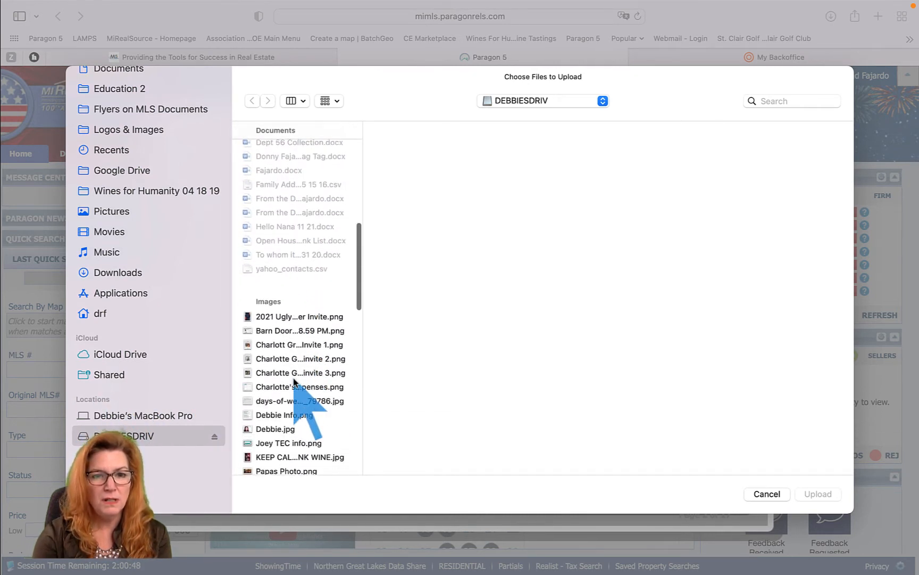
{"action": "scroll", "coordinate": [293, 379], "scroll_direction": "down", "scroll_amount": 3}
{"action": "left_click", "coordinate": [283, 365]}
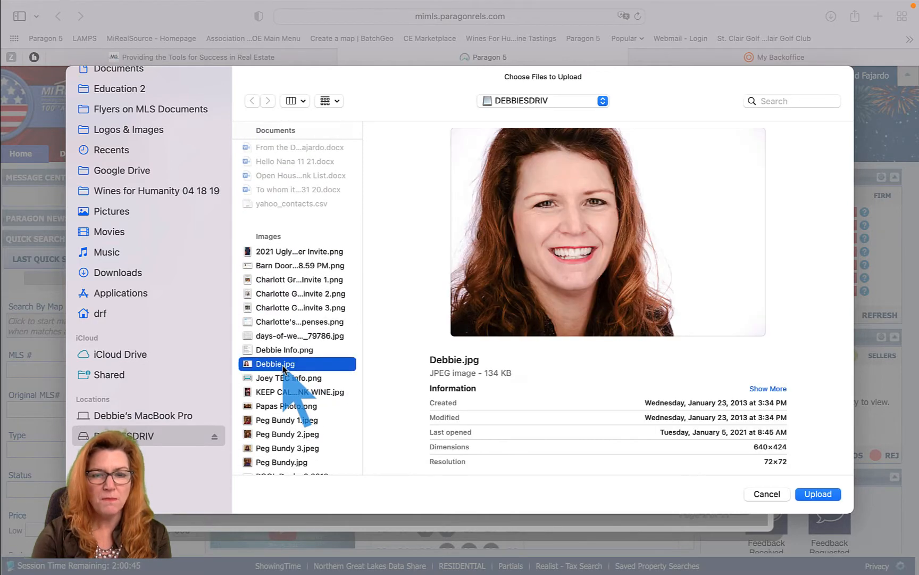
Upload the queued headshot and apply it as the agent image.
{"action": "left_click", "coordinate": [816, 493]}
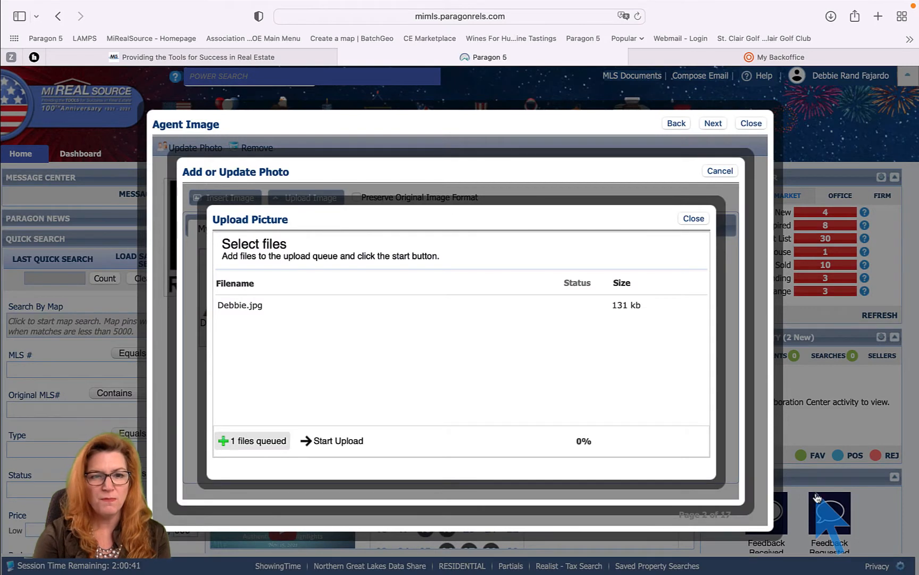
{"action": "left_click", "coordinate": [331, 441]}
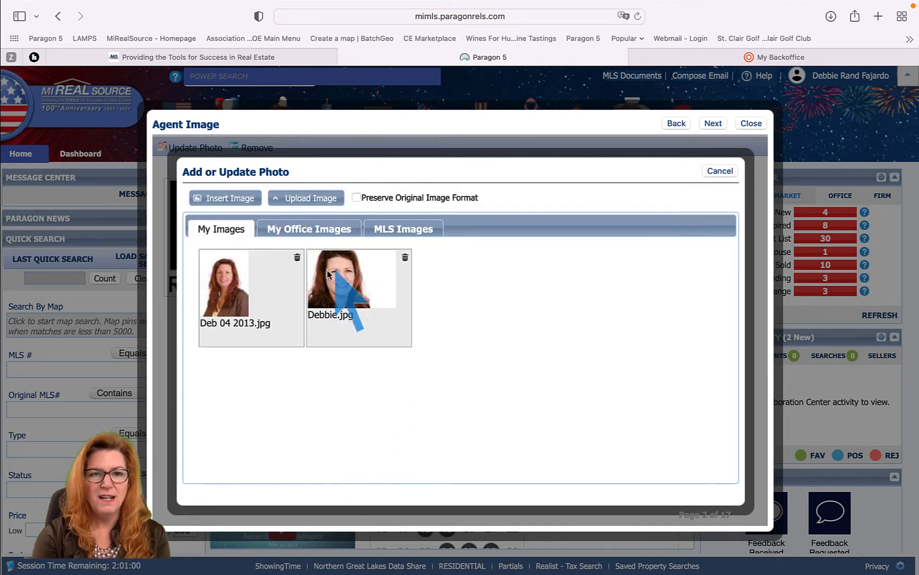
{"action": "left_click", "coordinate": [333, 278]}
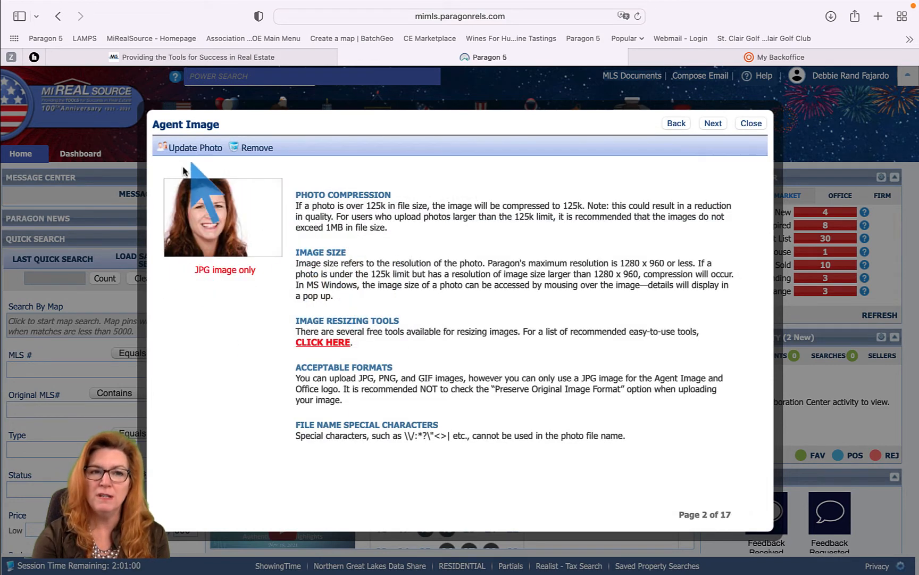
Set the office logo to MiRS Logo NEW.jpg from My Office Images.
{"action": "left_click", "coordinate": [713, 124]}
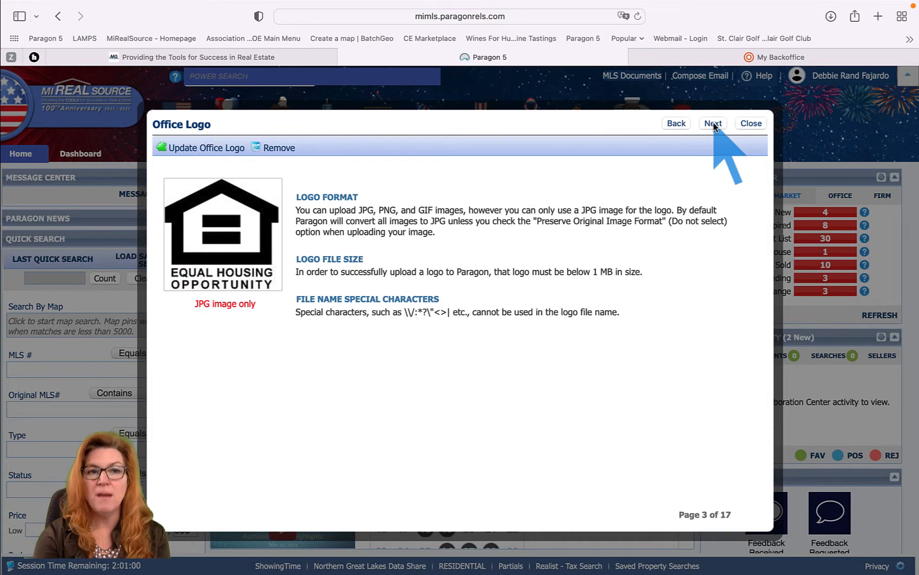
{"action": "left_click", "coordinate": [201, 152]}
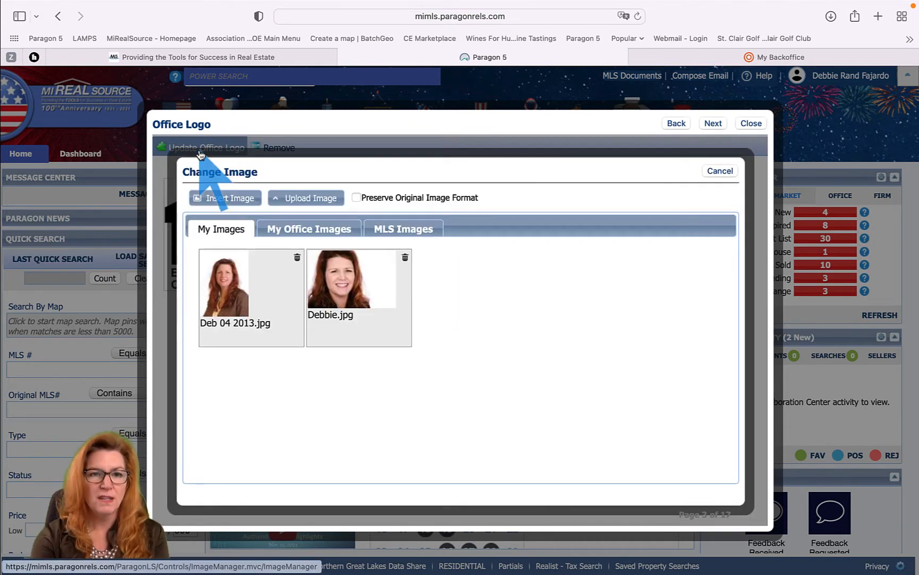
{"action": "left_click", "coordinate": [300, 230]}
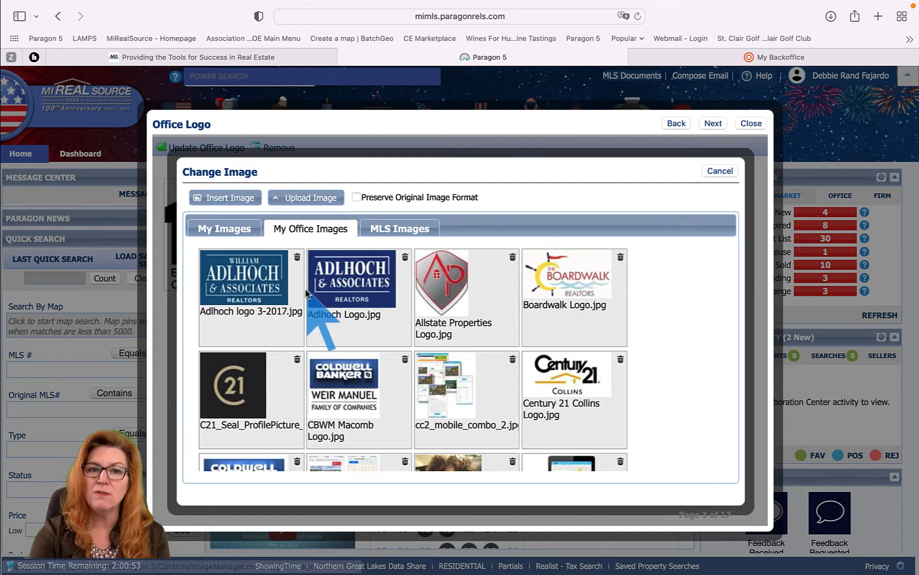
{"action": "scroll", "coordinate": [516, 330], "scroll_direction": "down", "scroll_amount": 5}
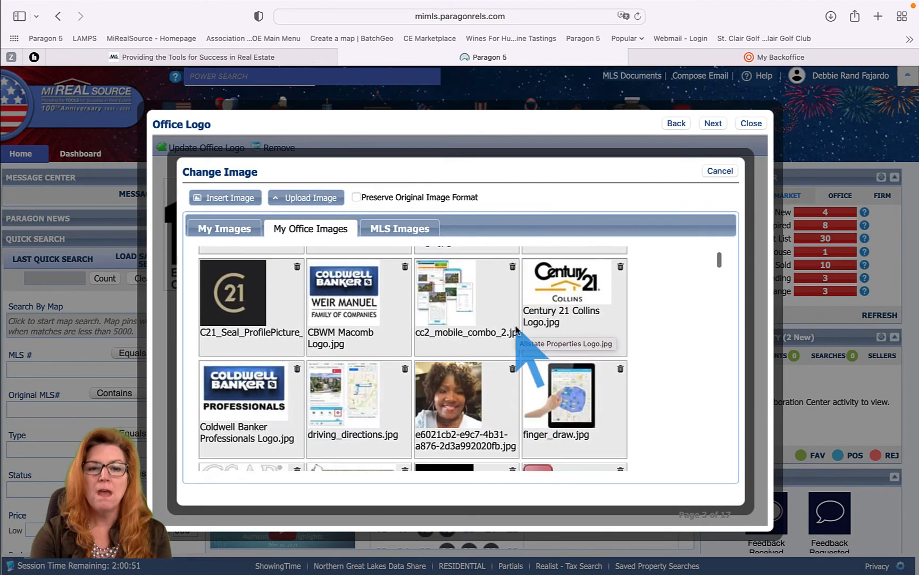
{"action": "scroll", "coordinate": [516, 330], "scroll_direction": "down", "scroll_amount": 3}
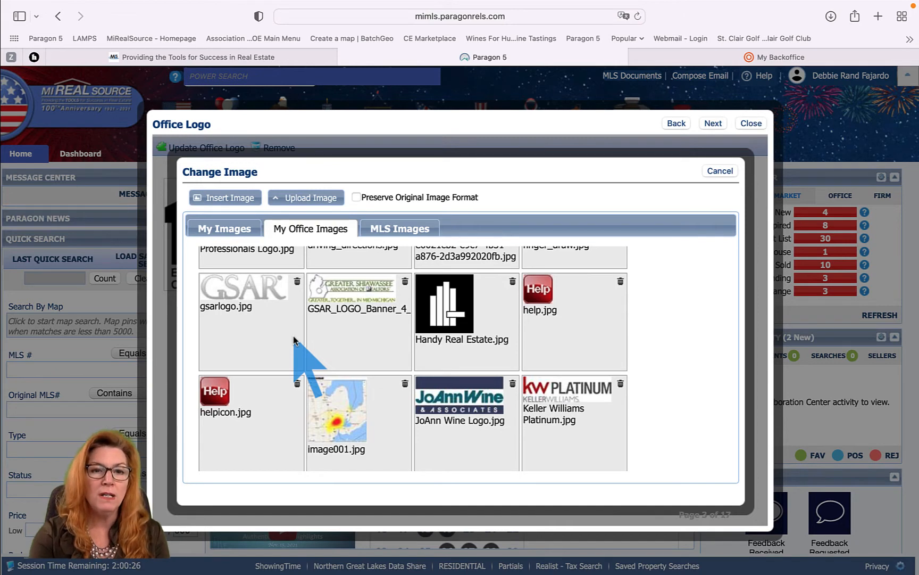
{"action": "left_click", "coordinate": [226, 229]}
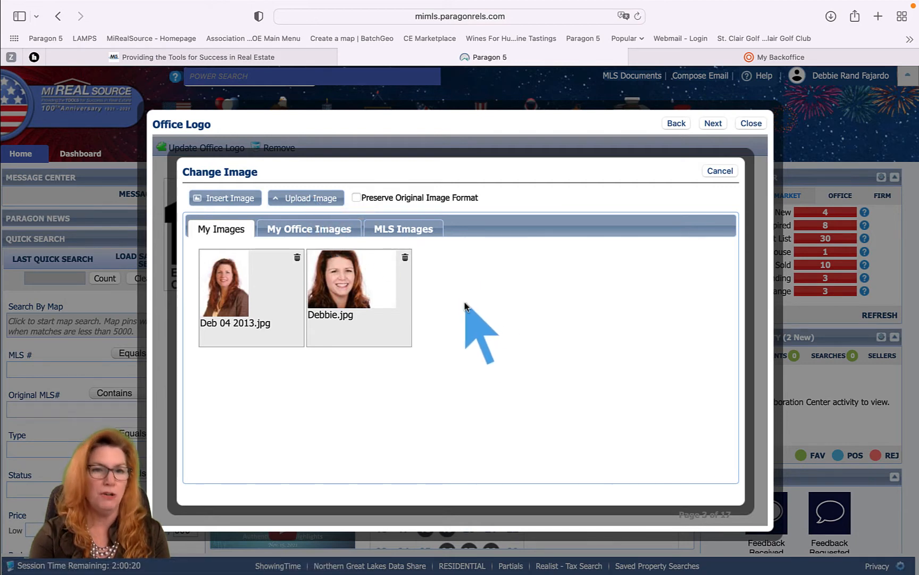
{"action": "left_click", "coordinate": [326, 229]}
{"action": "scroll", "coordinate": [385, 351], "scroll_direction": "down", "scroll_amount": 5}
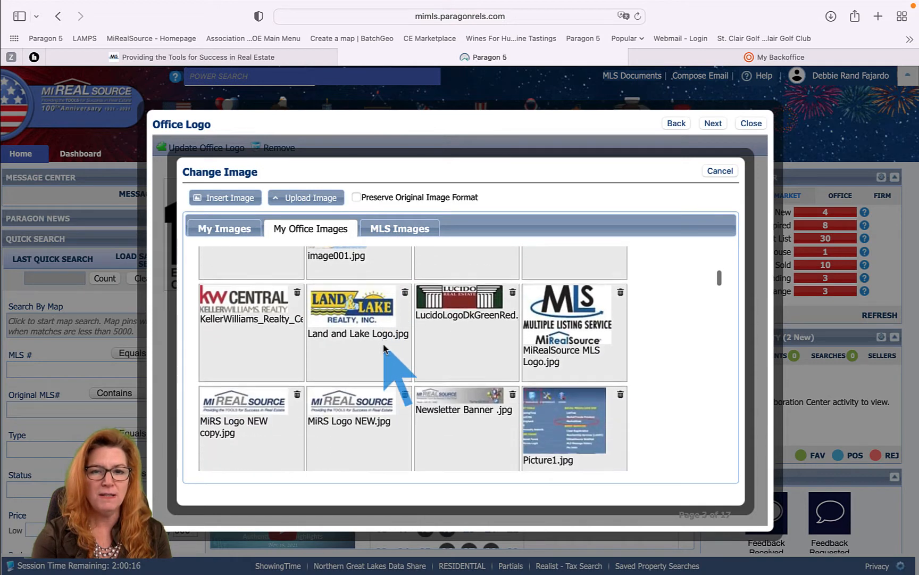
{"action": "left_click", "coordinate": [359, 347]}
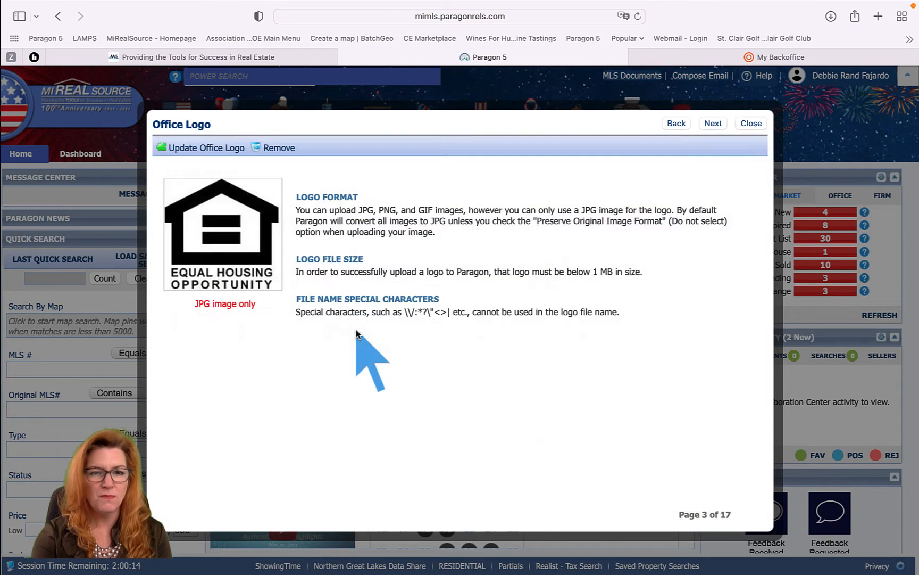
{"action": "left_click", "coordinate": [713, 124]}
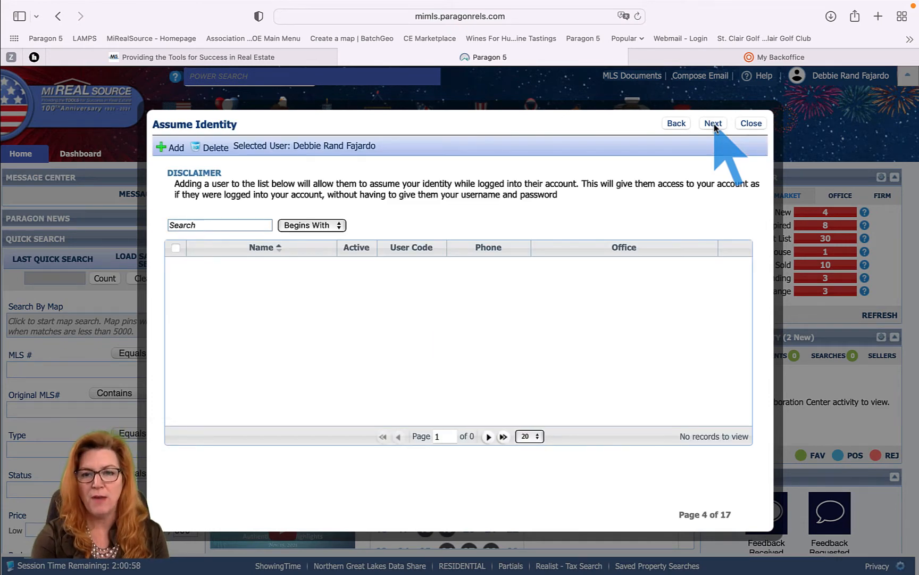
Leave Assume Identity with no delegated users and continue to the Market Monitor page.
{"action": "left_click", "coordinate": [714, 124]}
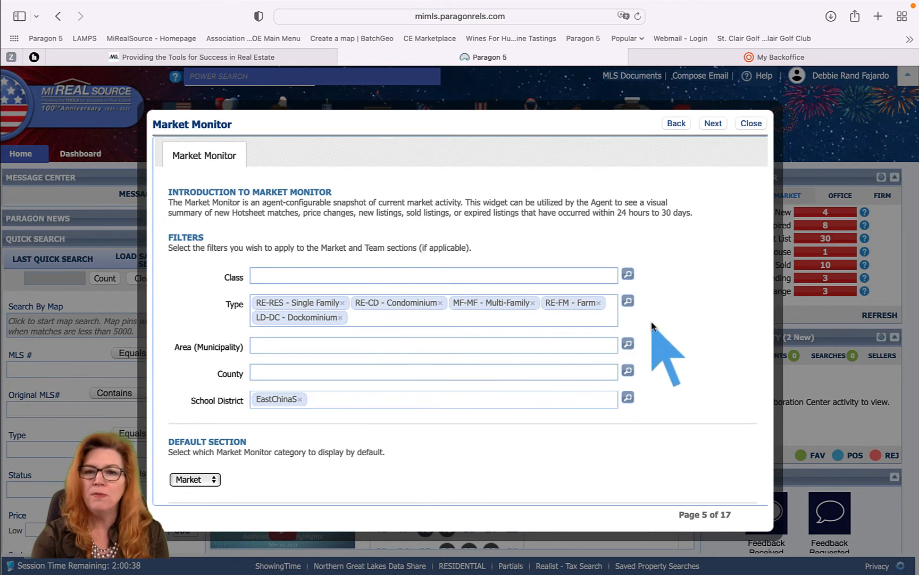
Keep the five checked property types in the Market Monitor Type filter.
{"action": "left_click", "coordinate": [629, 303]}
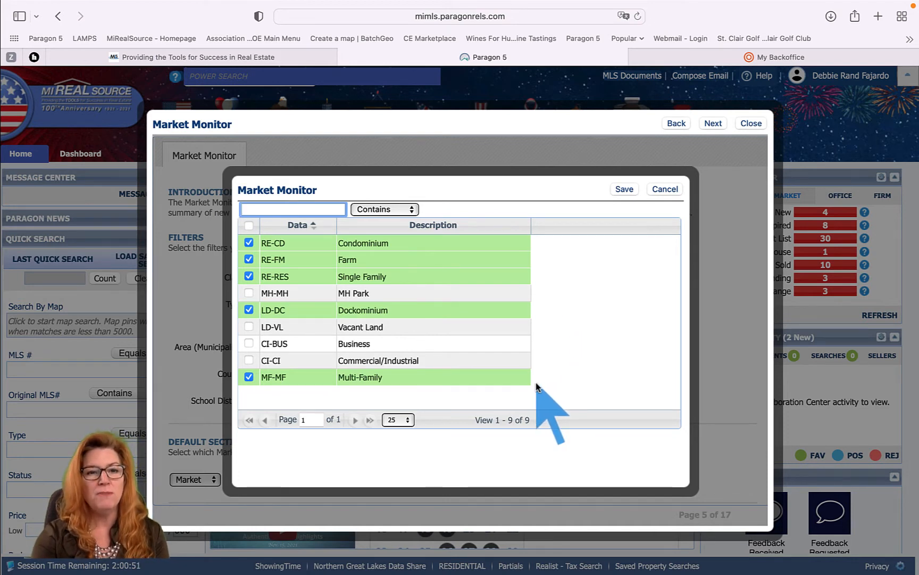
{"action": "left_click", "coordinate": [626, 190]}
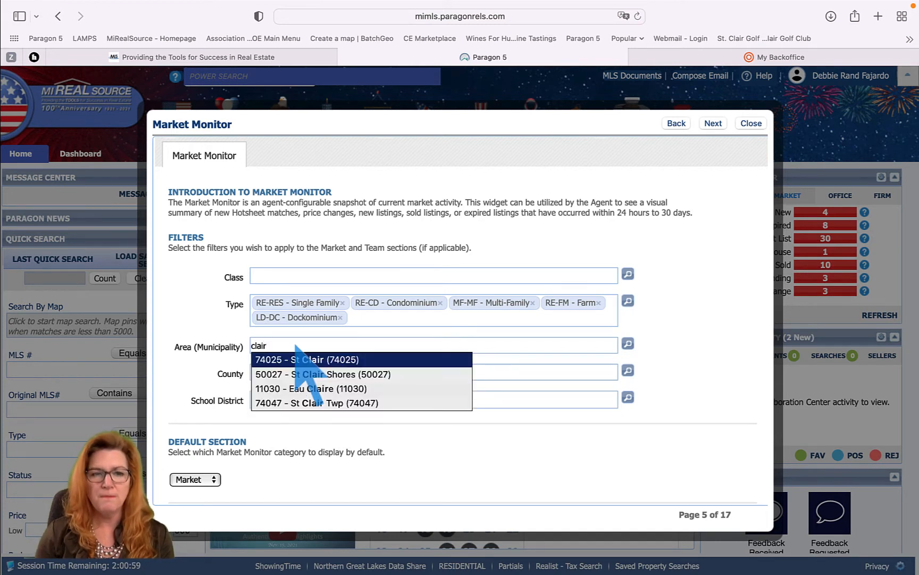
Add 74025 St Clair, 74047 St Clair Twp and 74027 Marine City to Area (Municipality).
{"action": "left_click", "coordinate": [313, 361]}
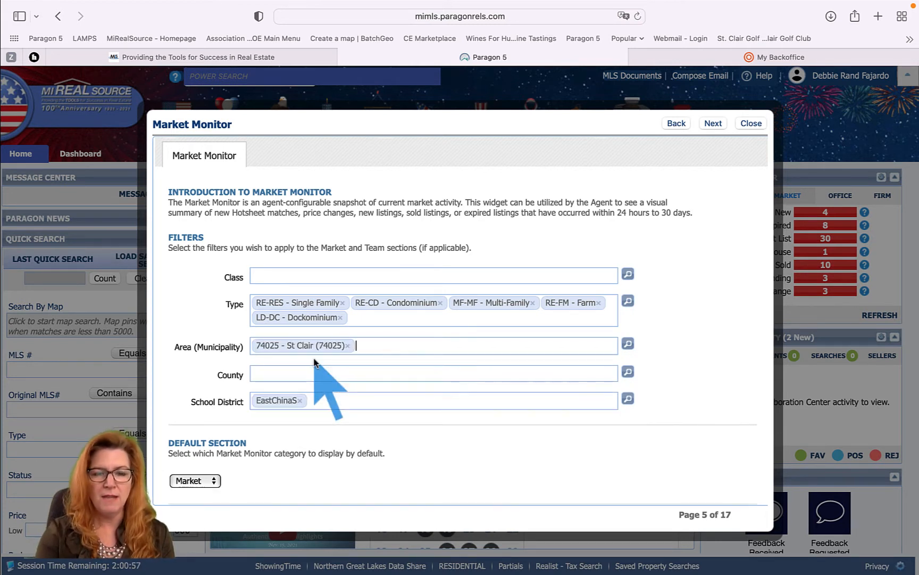
{"action": "type", "text": "clair"}
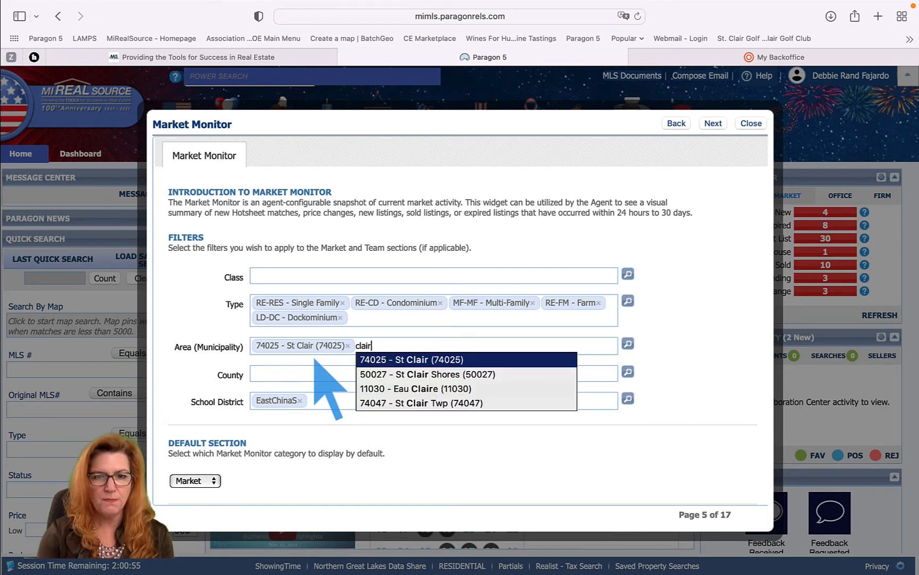
{"action": "left_click", "coordinate": [407, 403]}
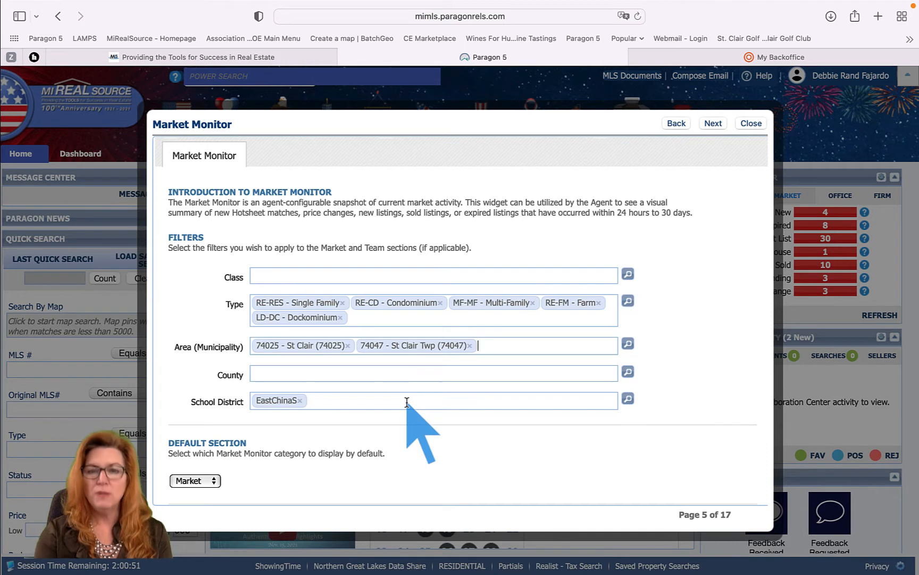
{"action": "type", "text": "marine"}
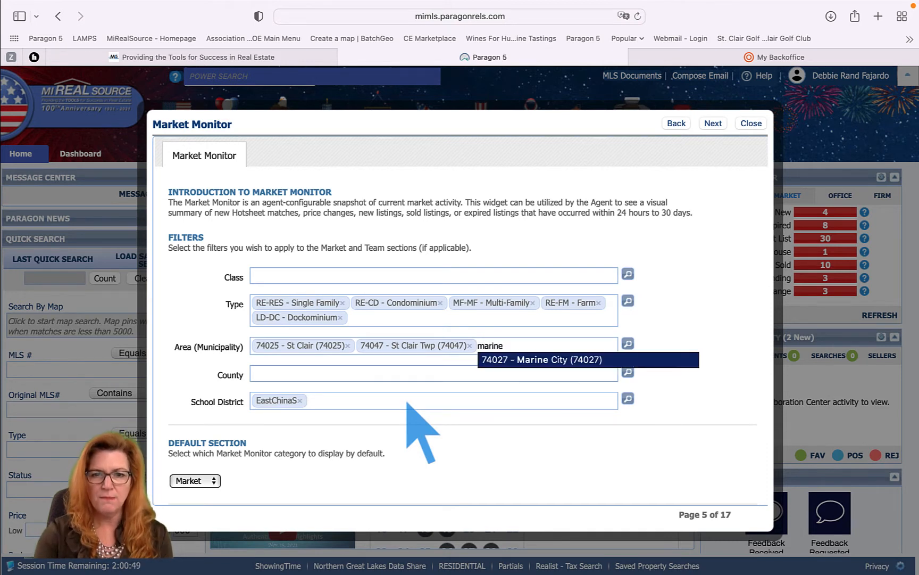
{"action": "left_click", "coordinate": [520, 360]}
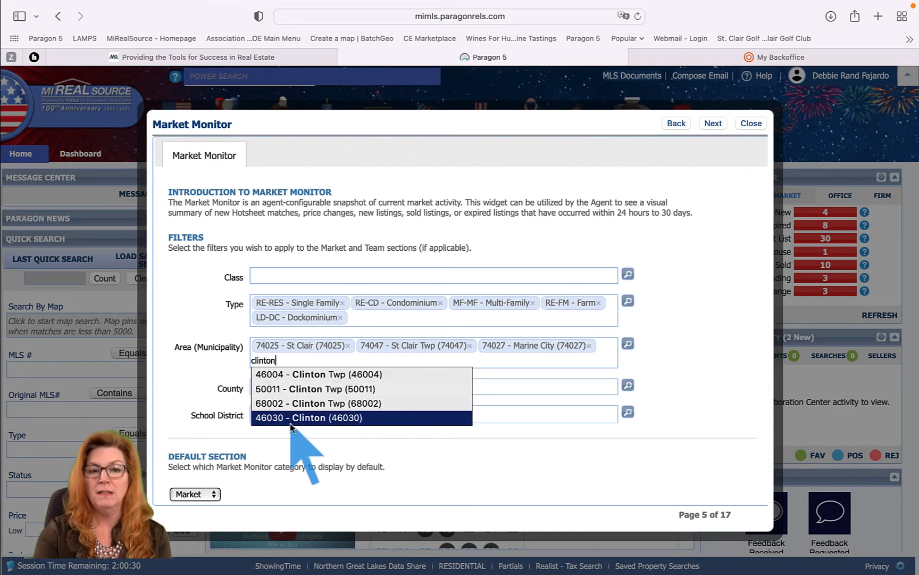
Drop the Clinton search and set the County filter to 74 - St. Clair.
{"action": "key", "text": "Escape"}
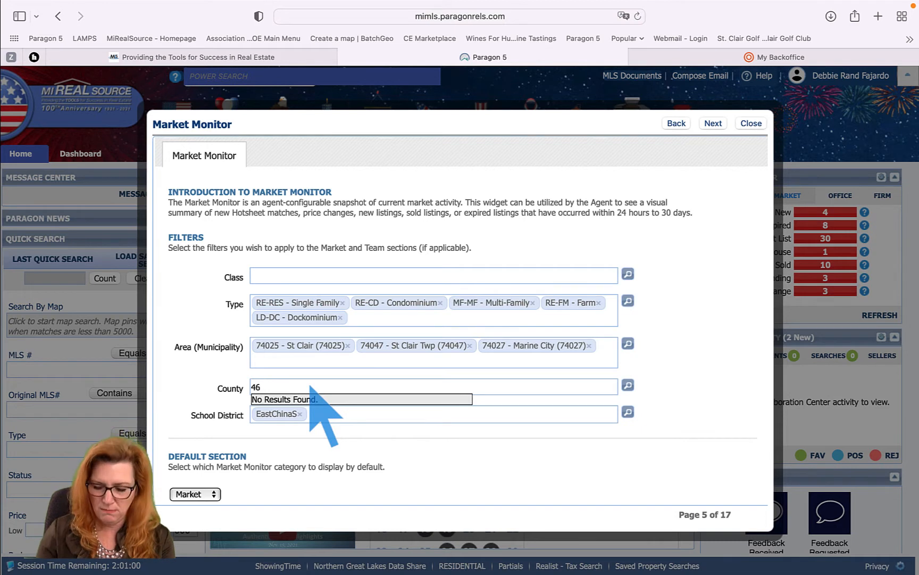
{"action": "key", "text": "BackSpace"}
{"action": "key", "text": "BackSpace"}
{"action": "type", "text": "74"}
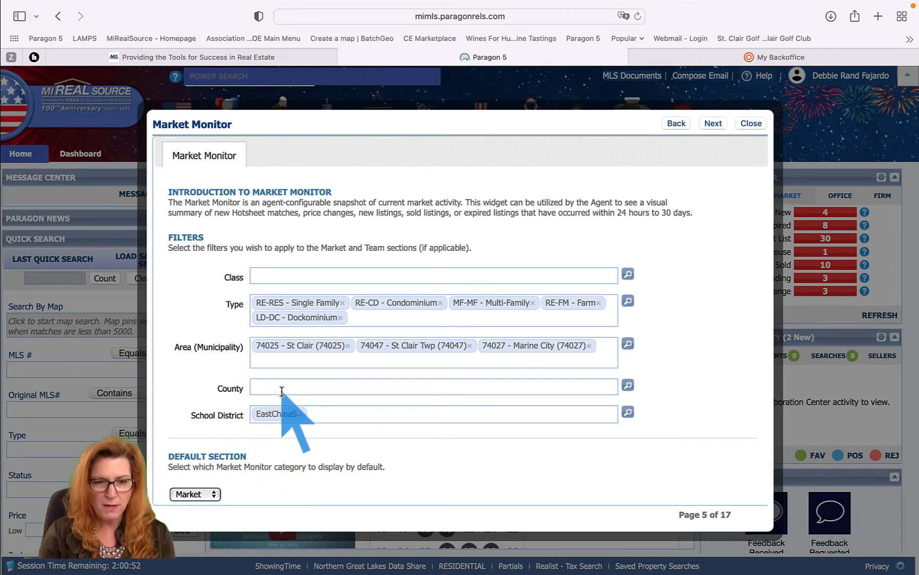
{"action": "key", "text": "BackSpace"}
{"action": "type", "text": "air"}
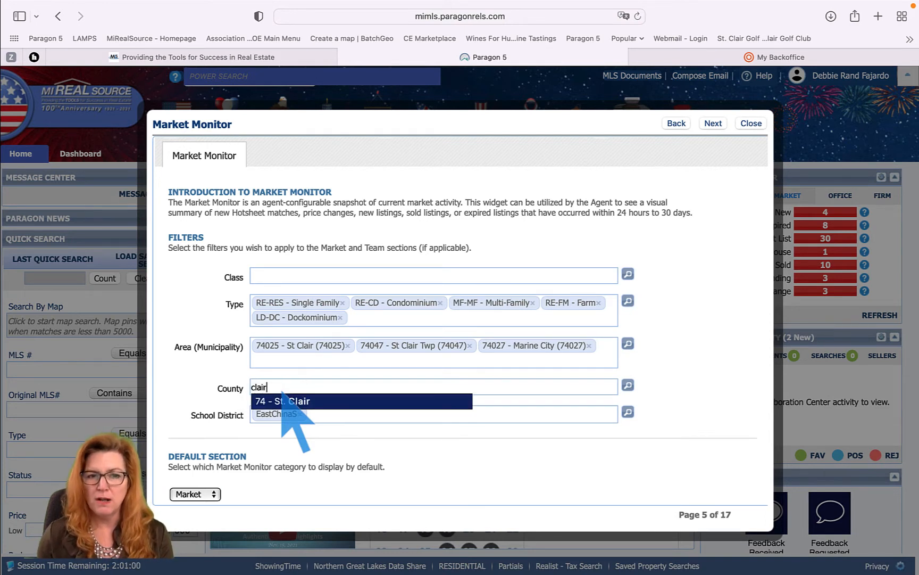
{"action": "left_click", "coordinate": [282, 397]}
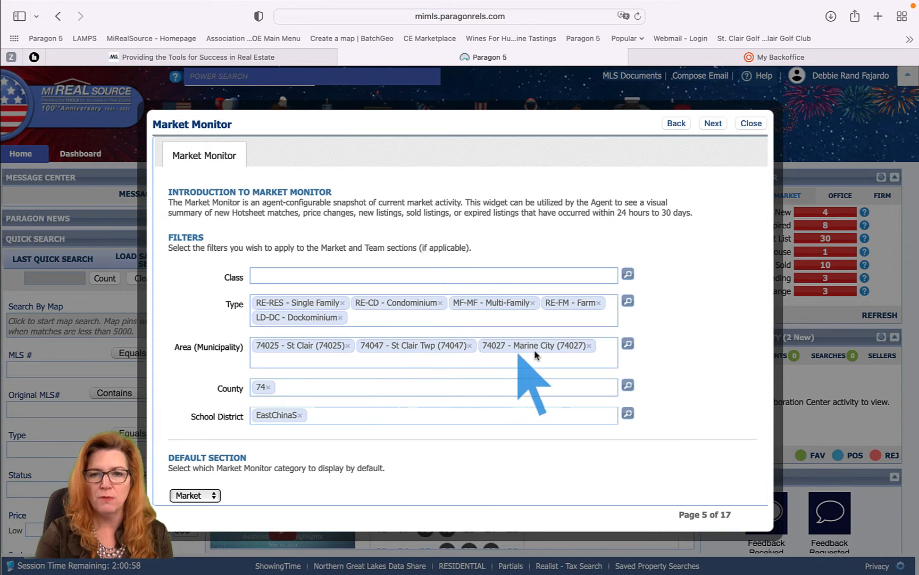
Remove Marine City, St Clair Twp and St Clair from the Area (Municipality) filter.
{"action": "left_click", "coordinate": [589, 345]}
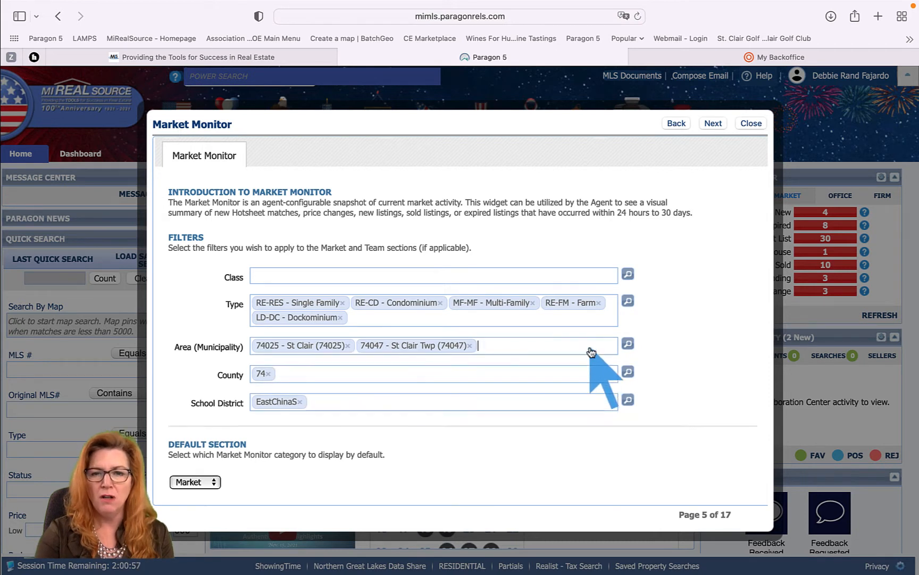
{"action": "left_click", "coordinate": [469, 345]}
{"action": "left_click", "coordinate": [348, 346]}
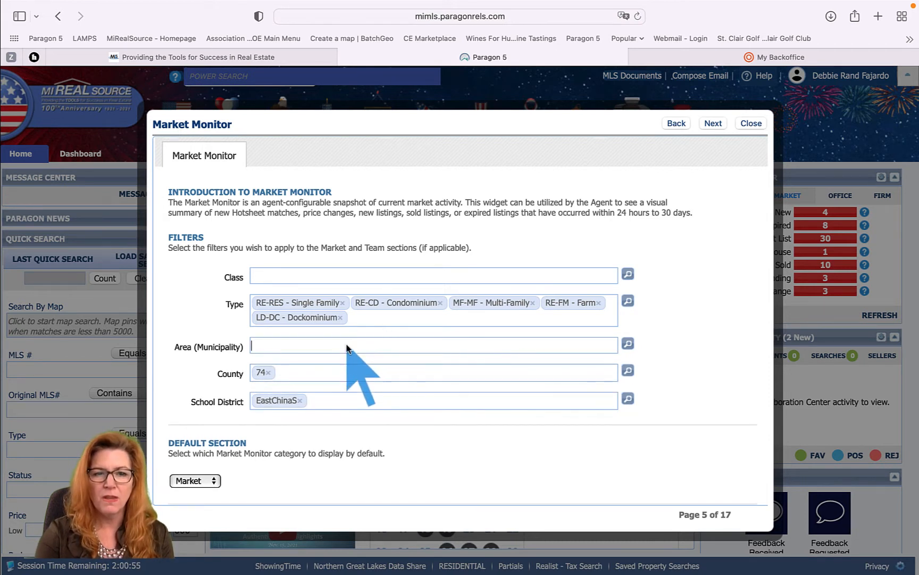
{"action": "left_click", "coordinate": [300, 400]}
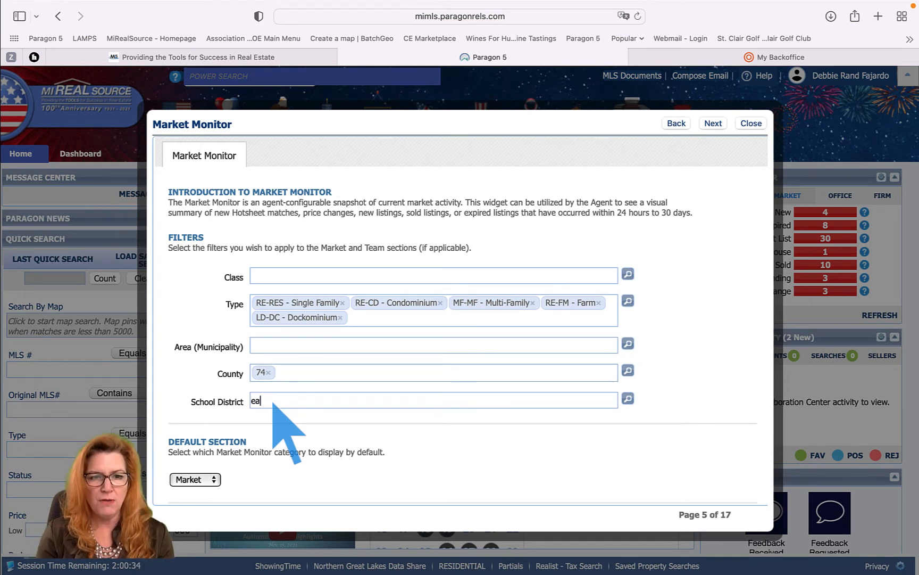
{"action": "type", "text": "st"}
{"action": "key", "text": "Return"}
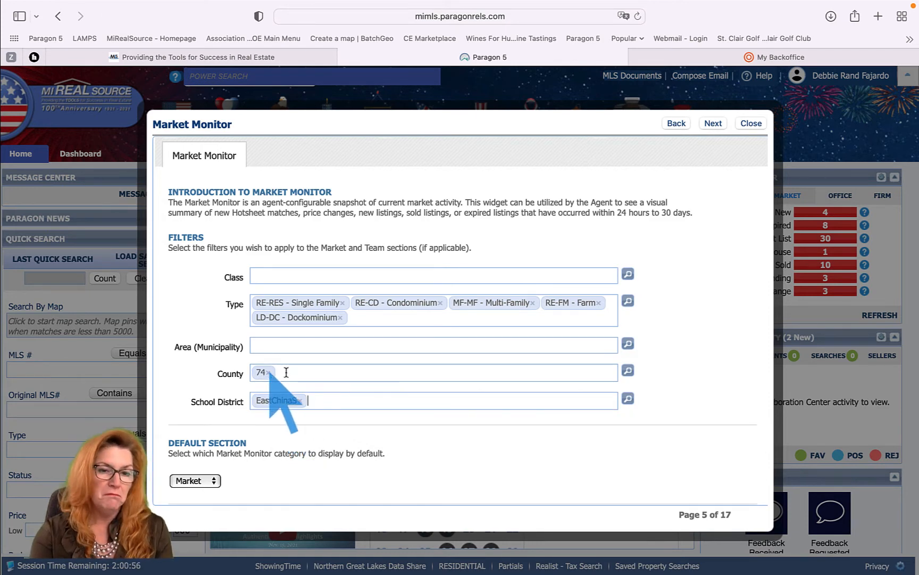
{"action": "scroll", "coordinate": [317, 431], "scroll_direction": "down", "scroll_amount": 2}
{"action": "scroll", "coordinate": [317, 431], "scroll_direction": "down", "scroll_amount": 1}
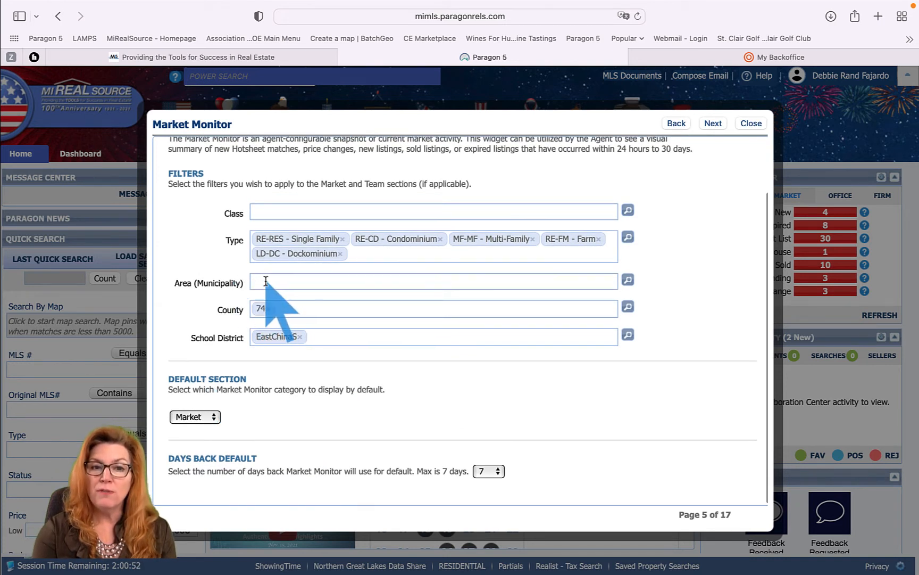
Browse the county and municipality lookups unchanged, then remove the EastChinaS and County 74 filters.
{"action": "left_click", "coordinate": [628, 307]}
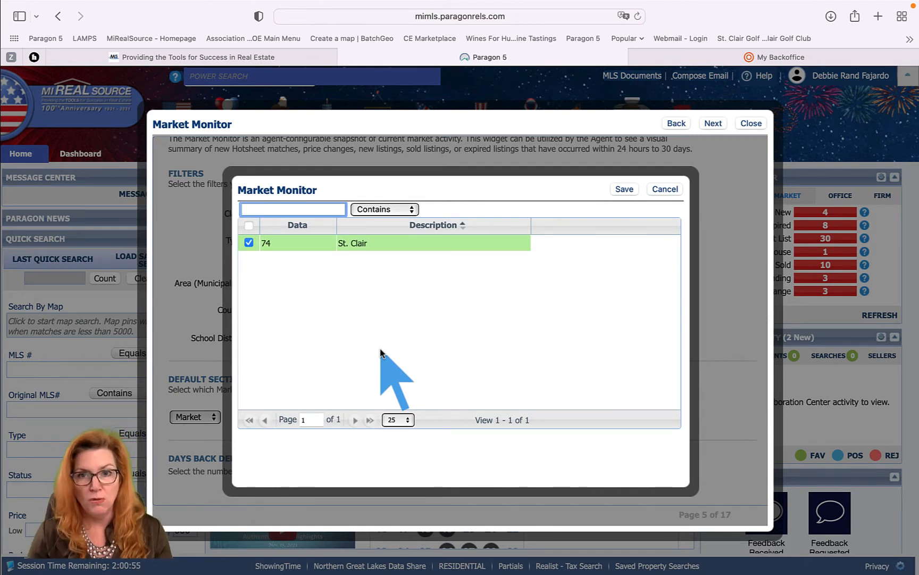
{"action": "left_click", "coordinate": [665, 190]}
{"action": "left_click", "coordinate": [627, 281]}
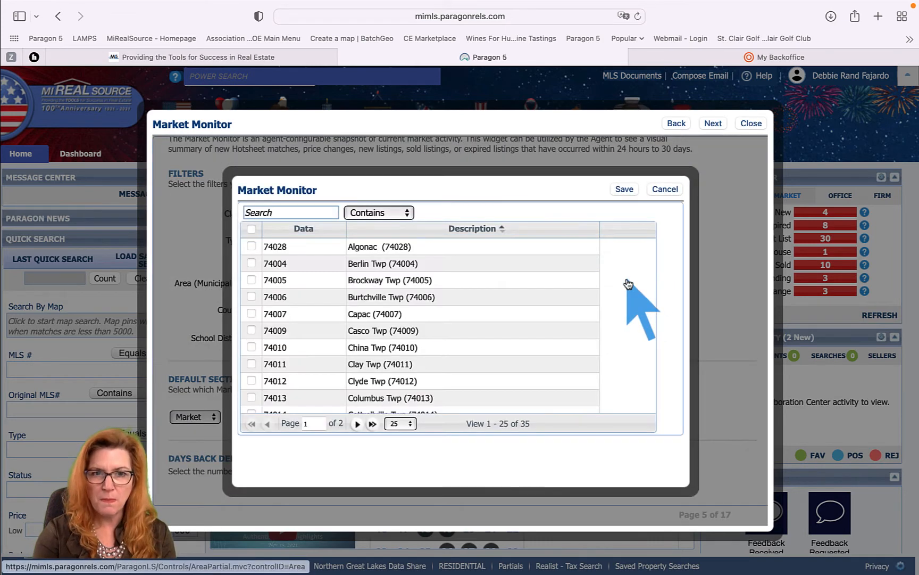
{"action": "scroll", "coordinate": [265, 302], "scroll_direction": "down", "scroll_amount": 5}
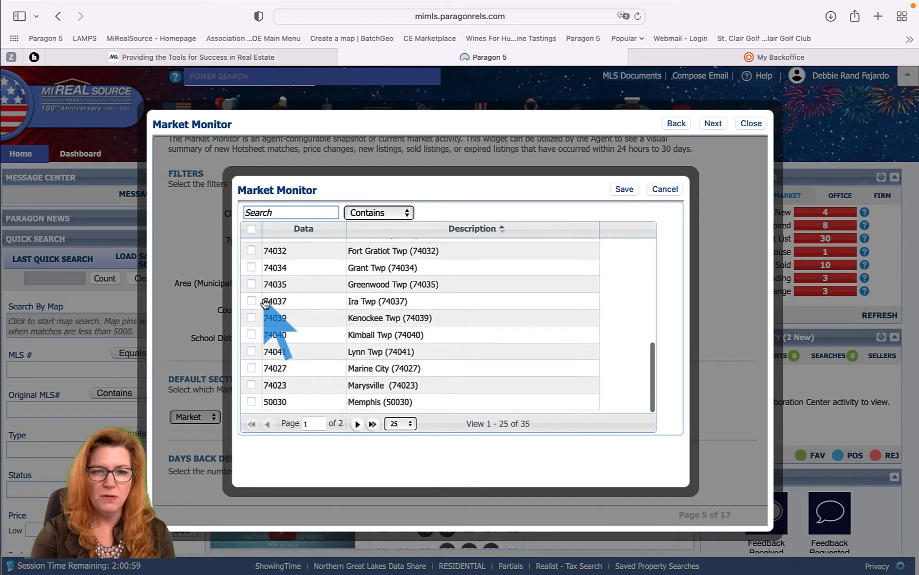
{"action": "left_click", "coordinate": [357, 424]}
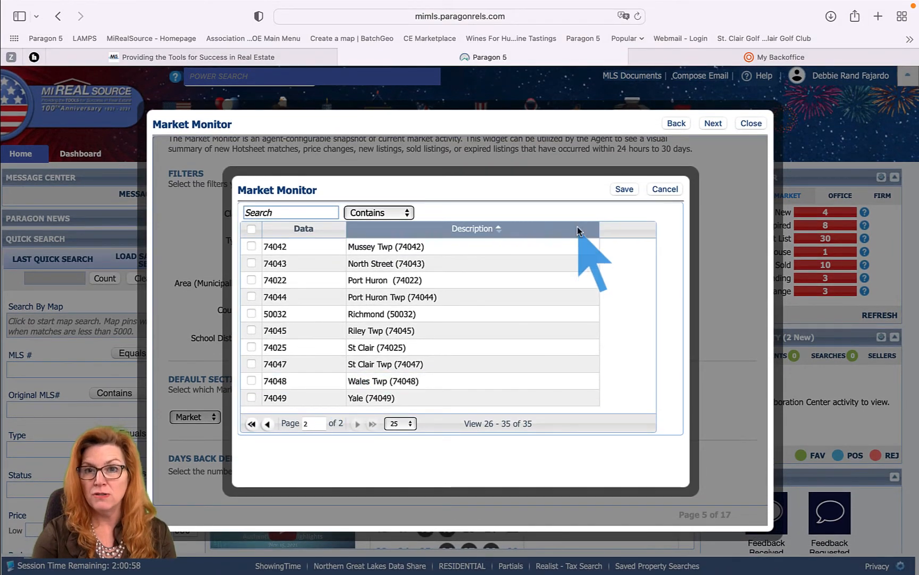
{"action": "left_click", "coordinate": [664, 190]}
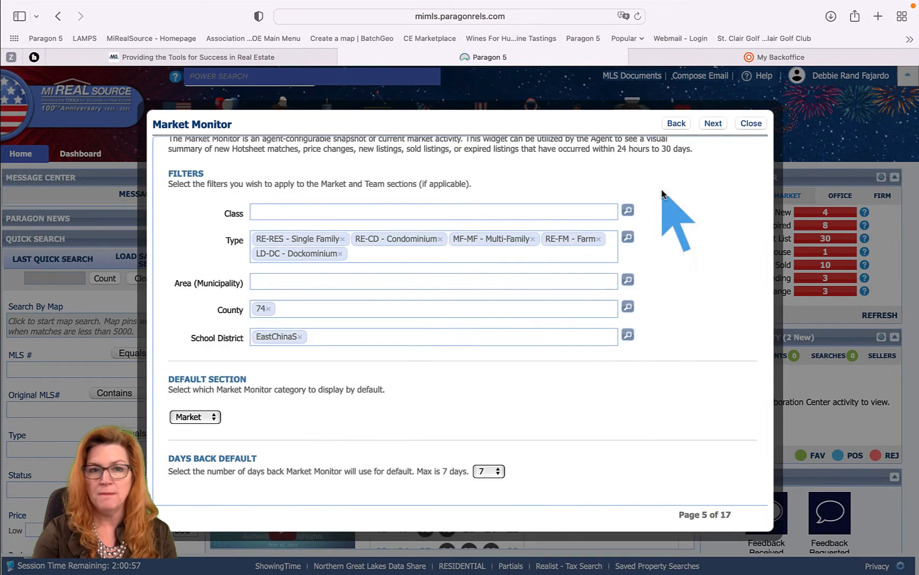
{"action": "left_click", "coordinate": [299, 337]}
{"action": "left_click", "coordinate": [269, 311]}
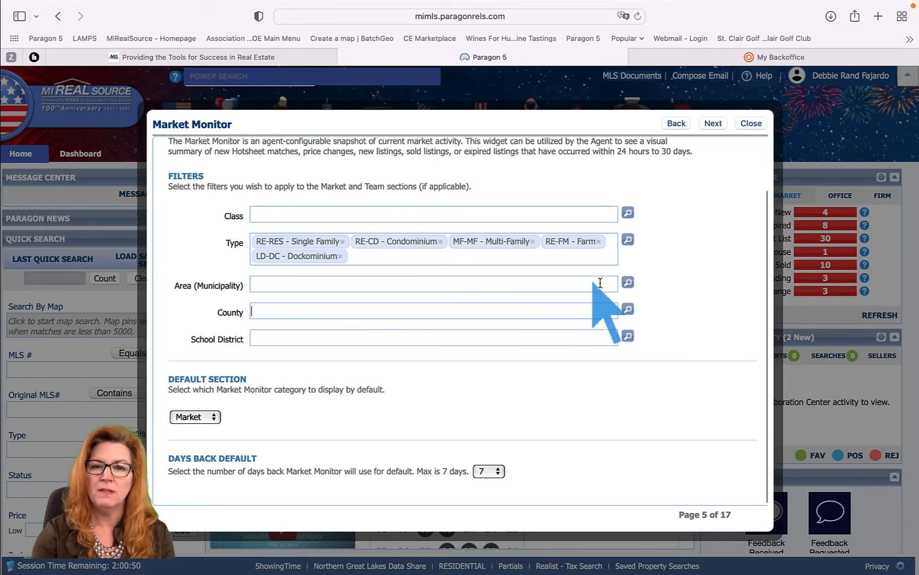
Search the area list for codes beginning with 50, then close it without choosing any.
{"action": "left_click", "coordinate": [629, 284]}
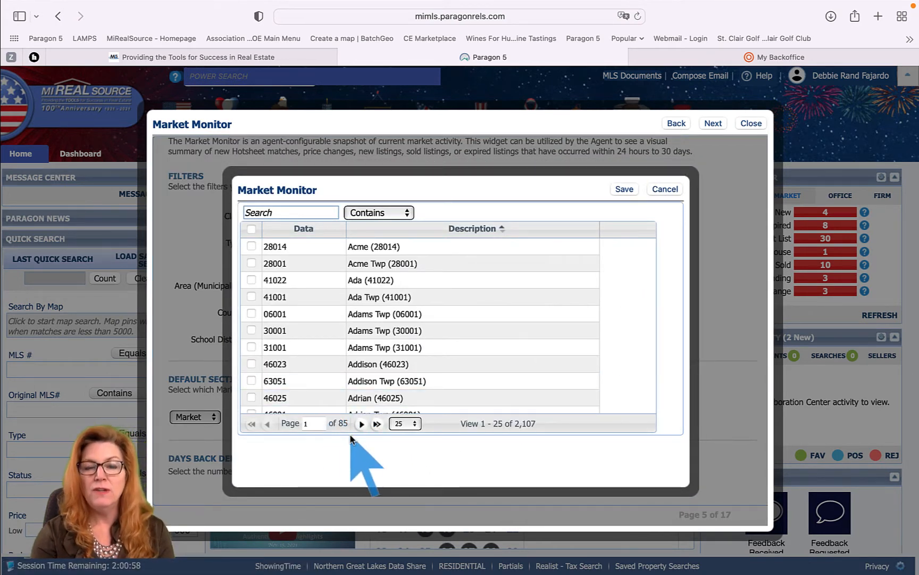
{"action": "left_click", "coordinate": [291, 213]}
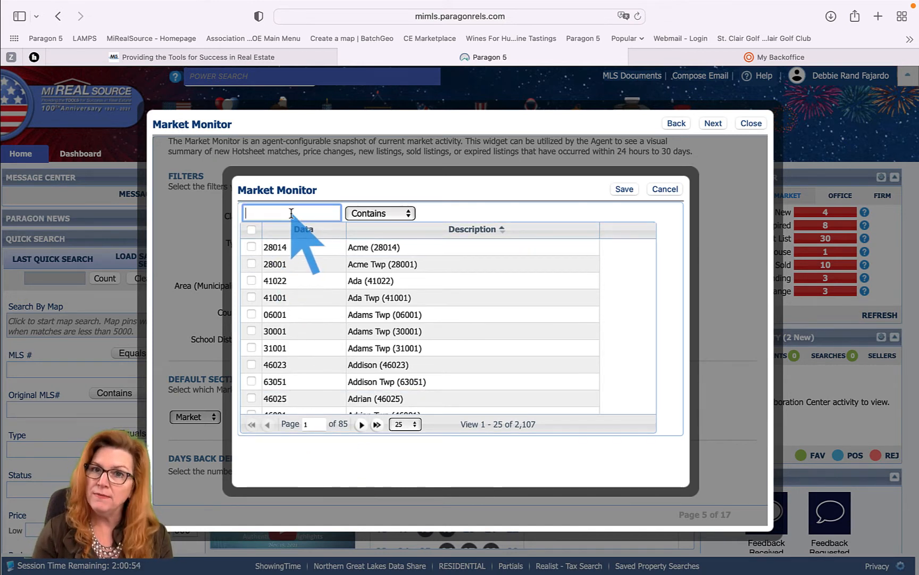
{"action": "type", "text": "50"}
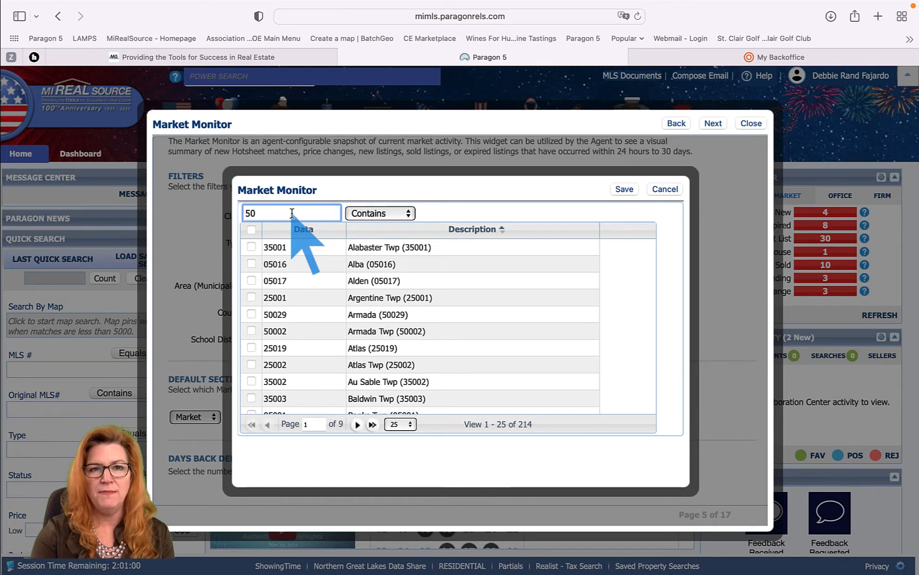
{"action": "left_click", "coordinate": [366, 214]}
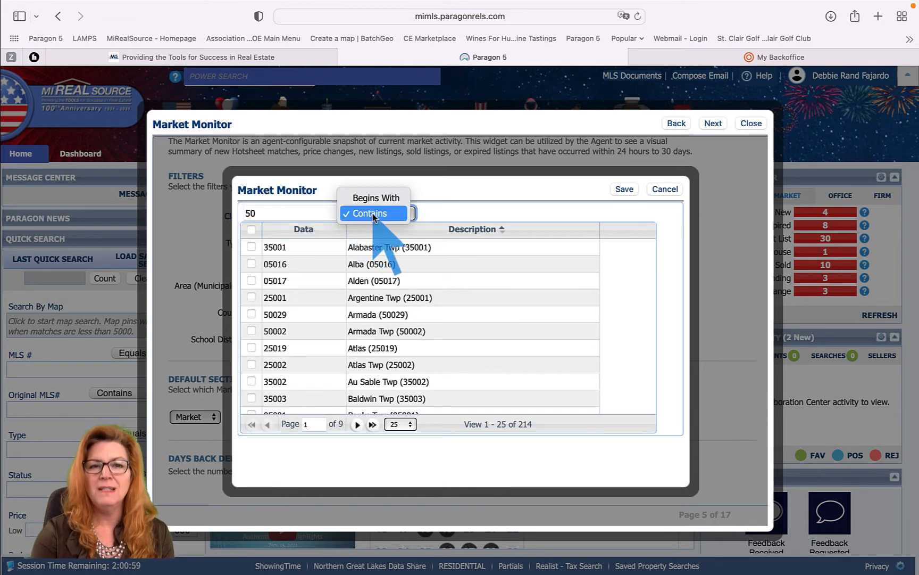
{"action": "left_click", "coordinate": [372, 214]}
{"action": "left_click", "coordinate": [374, 214]}
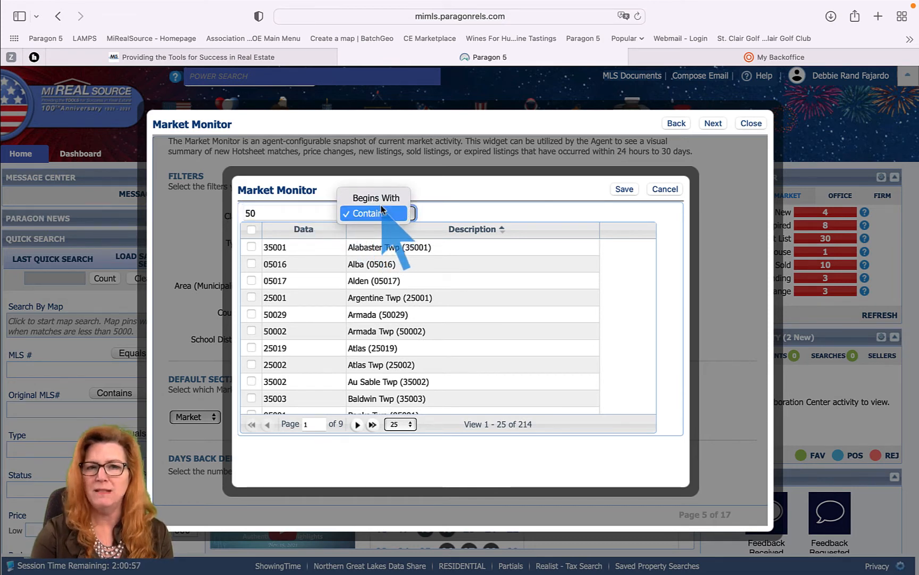
{"action": "left_click", "coordinate": [376, 199]}
{"action": "left_click", "coordinate": [328, 211]}
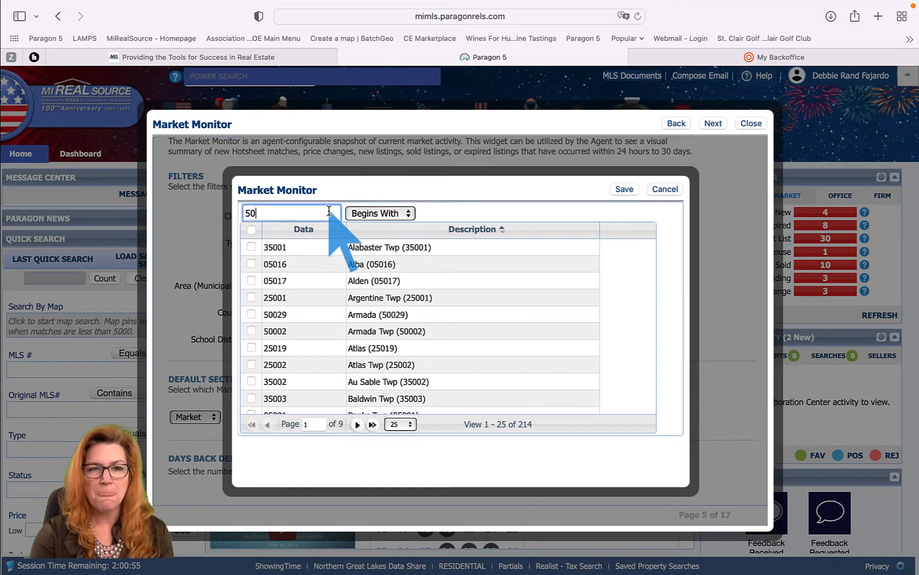
{"action": "key", "text": "Return"}
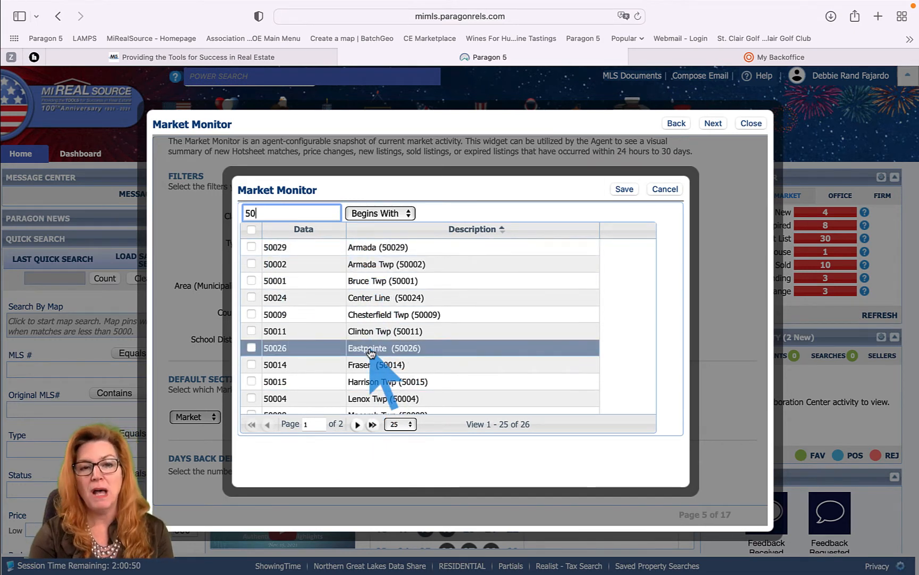
{"action": "scroll", "coordinate": [371, 352], "scroll_direction": "down", "scroll_amount": 10}
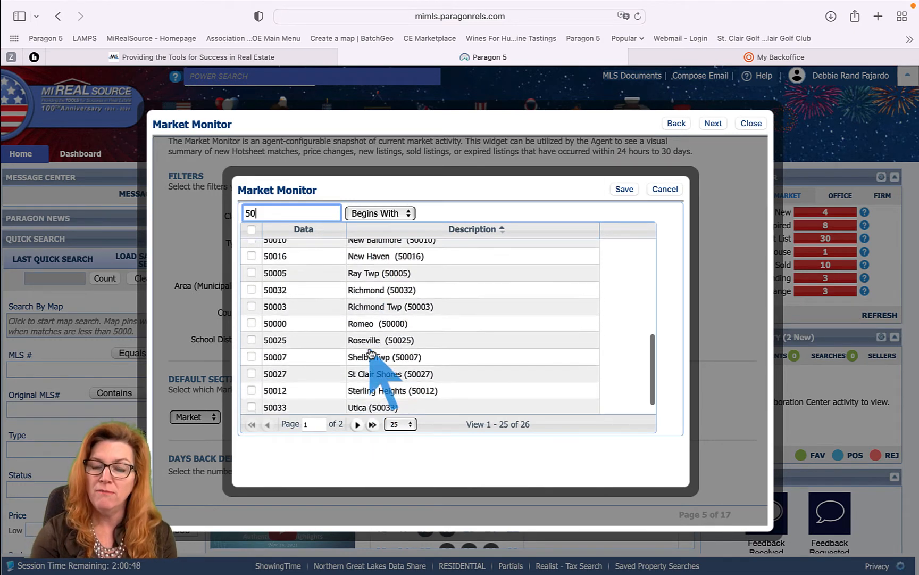
{"action": "scroll", "coordinate": [375, 359], "scroll_direction": "up", "scroll_amount": 10}
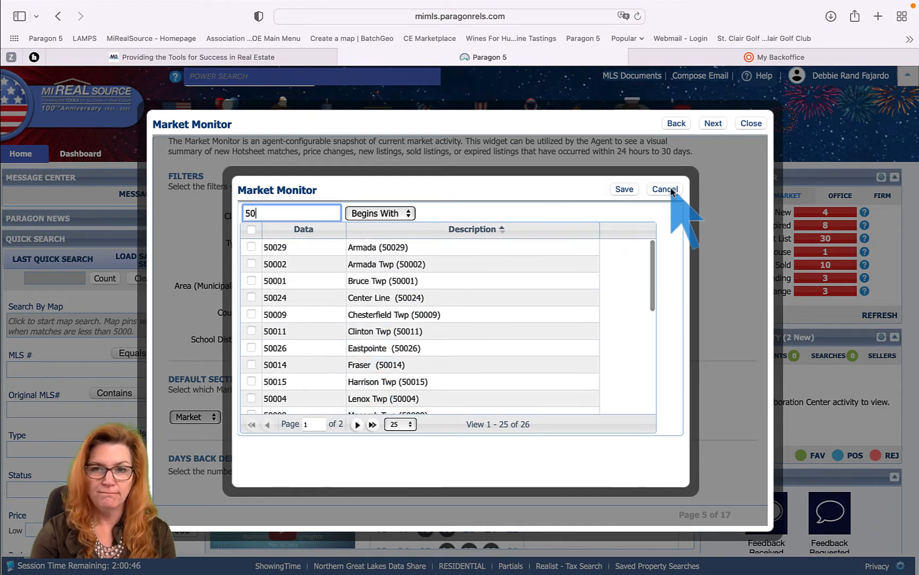
{"action": "left_click", "coordinate": [665, 190]}
Set the School District filter to East China School District by entering 'east'.
{"action": "left_click", "coordinate": [274, 335]}
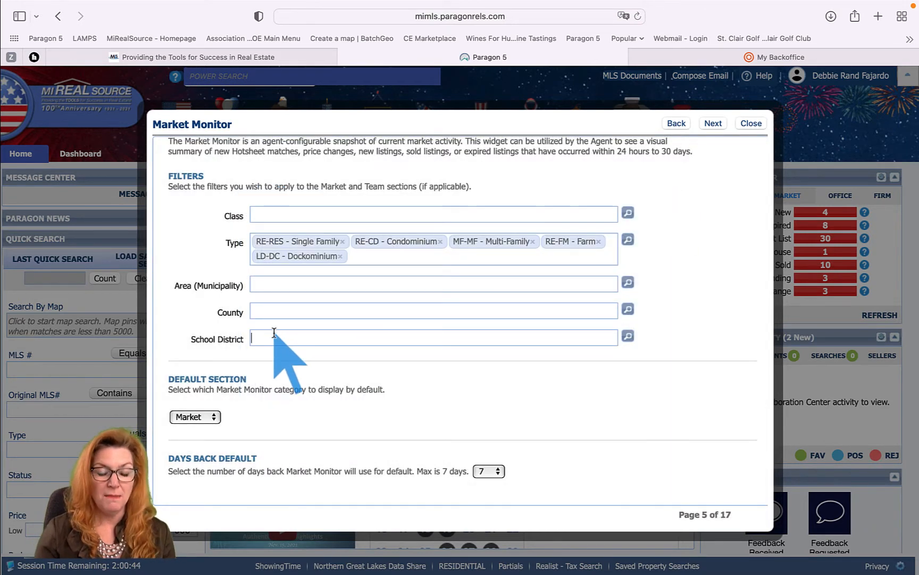
{"action": "type", "text": "east"}
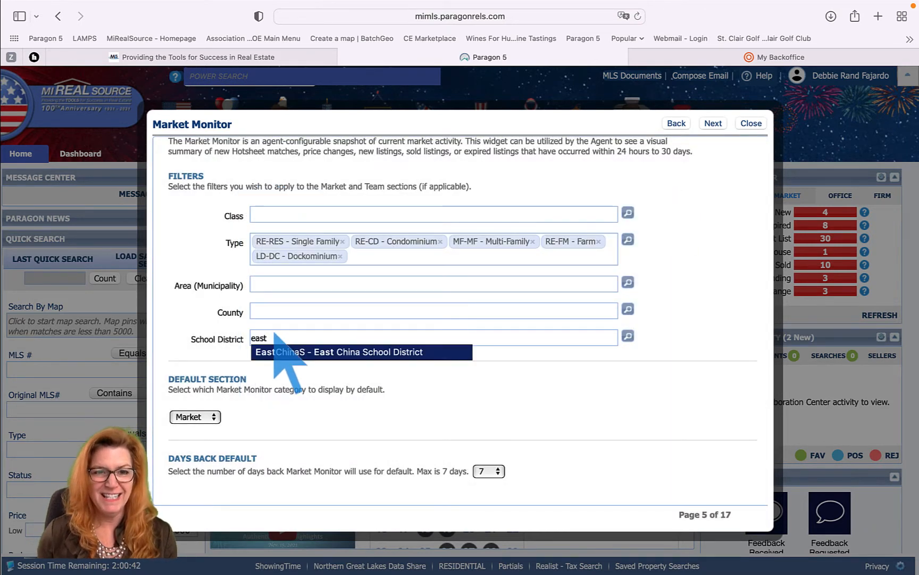
{"action": "key", "text": "Return"}
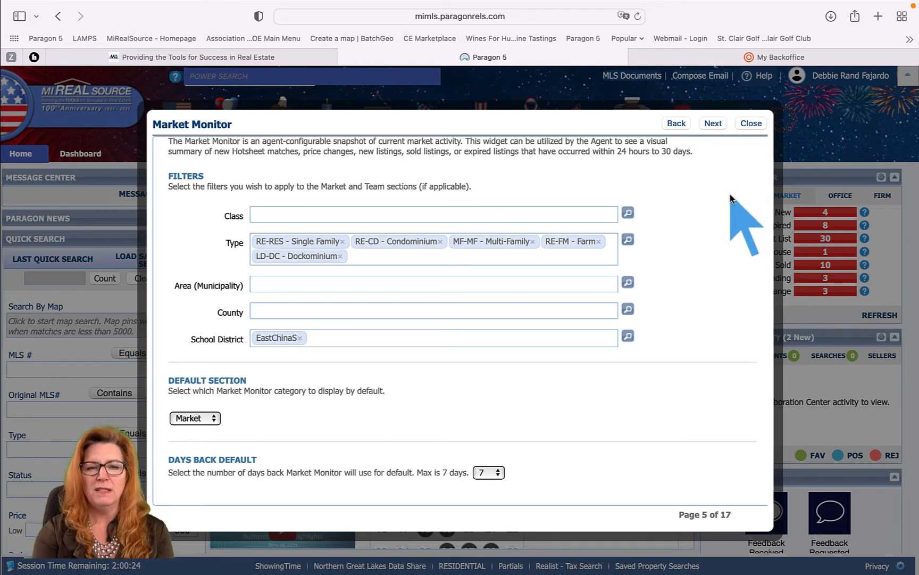
{"action": "left_click", "coordinate": [214, 418]}
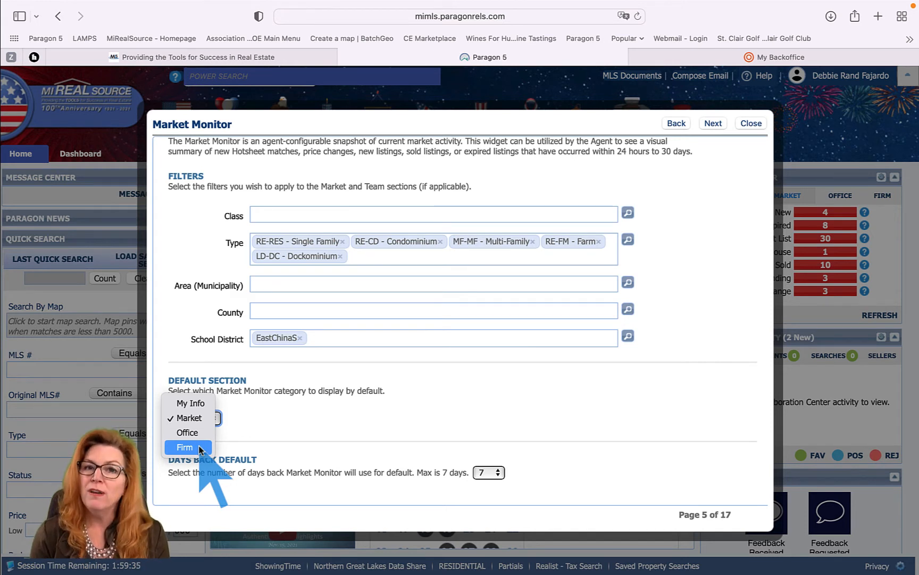
{"action": "left_click", "coordinate": [300, 431]}
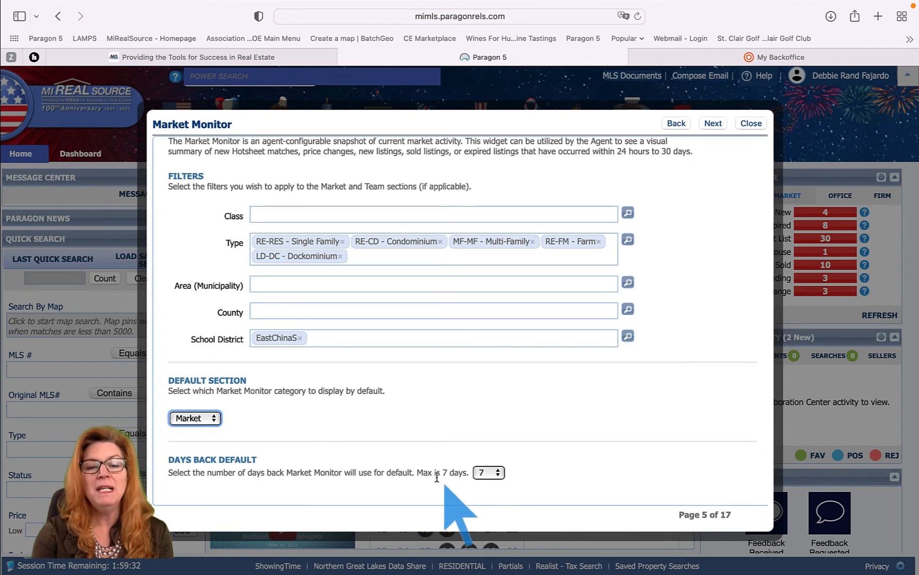
{"action": "left_click", "coordinate": [498, 474]}
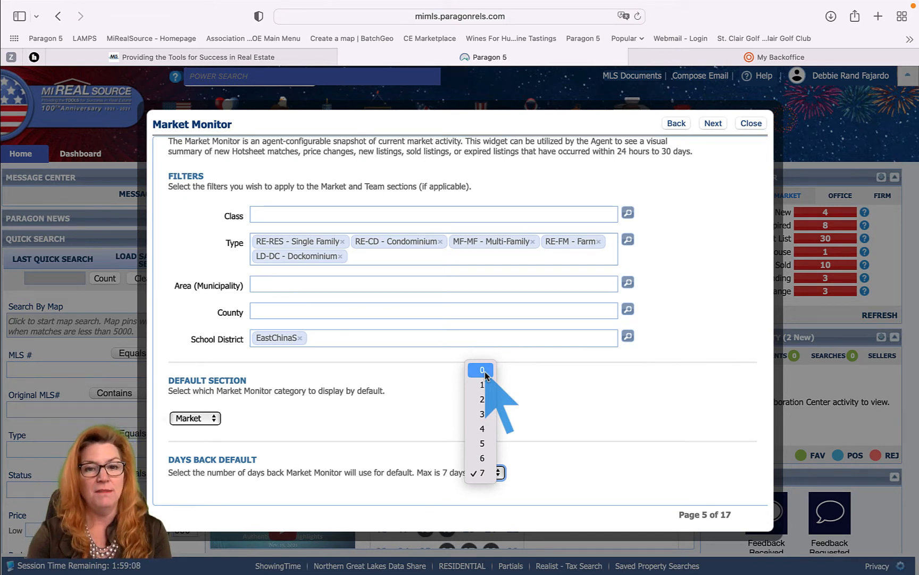
{"action": "left_click", "coordinate": [520, 383]}
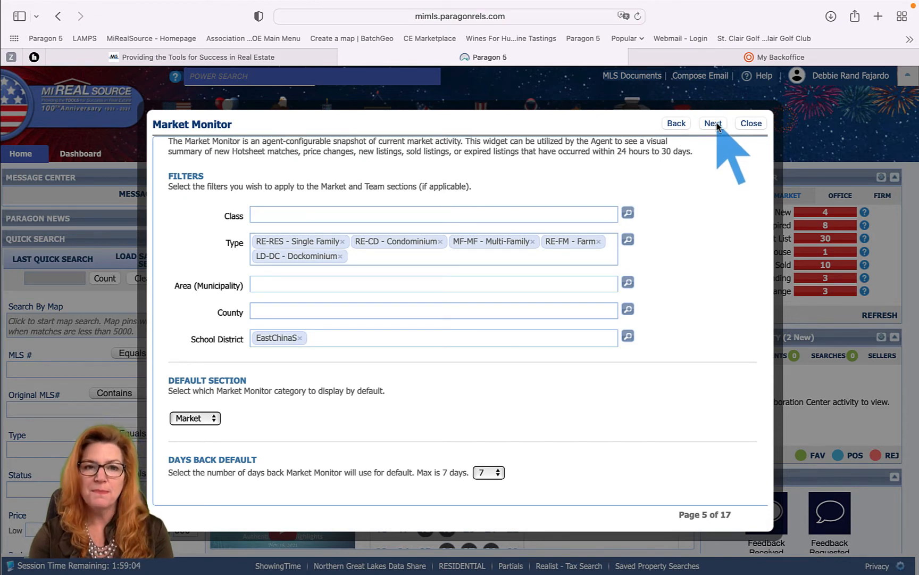
Review the Search Options checkboxes and map settings on page 6, then advance to Result Options.
{"action": "left_click", "coordinate": [713, 123]}
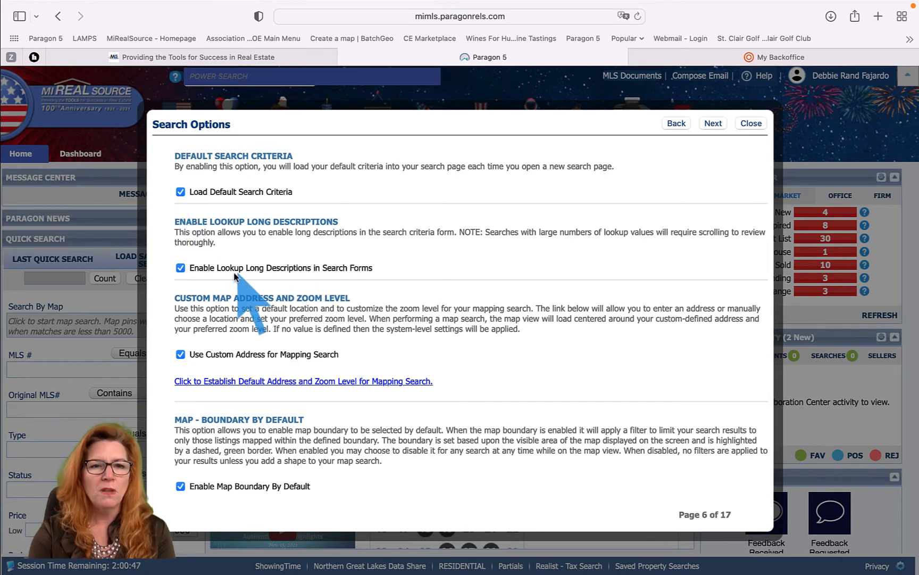
{"action": "scroll", "coordinate": [237, 282], "scroll_direction": "down", "scroll_amount": 3}
{"action": "scroll", "coordinate": [237, 276], "scroll_direction": "down", "scroll_amount": 5}
{"action": "scroll", "coordinate": [242, 276], "scroll_direction": "up", "scroll_amount": 4}
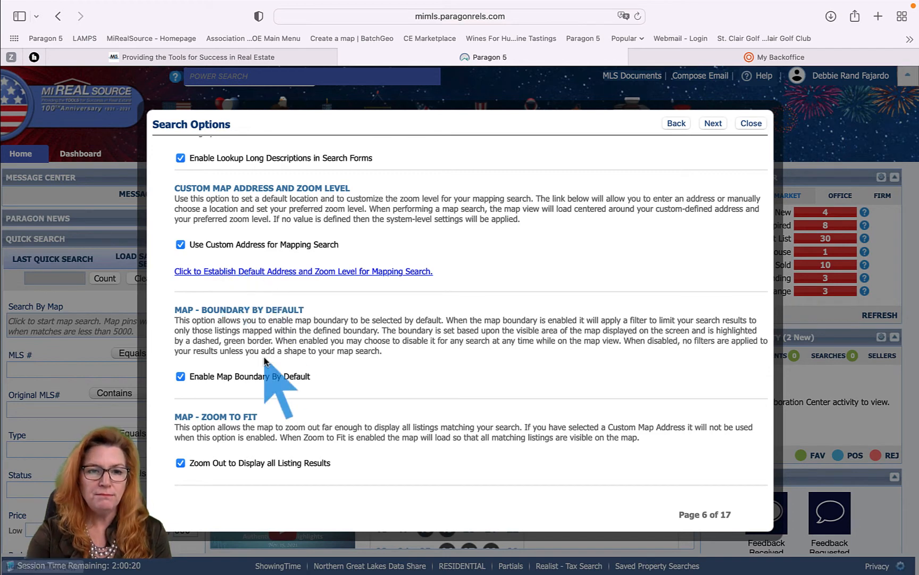
{"action": "scroll", "coordinate": [266, 373], "scroll_direction": "down", "scroll_amount": 5}
{"action": "scroll", "coordinate": [264, 361], "scroll_direction": "down", "scroll_amount": 1}
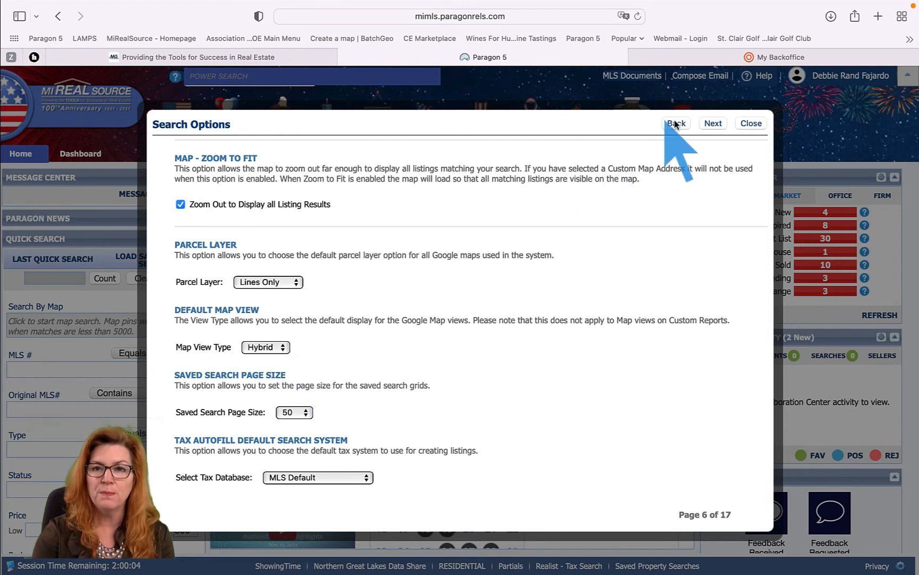
{"action": "left_click", "coordinate": [713, 124]}
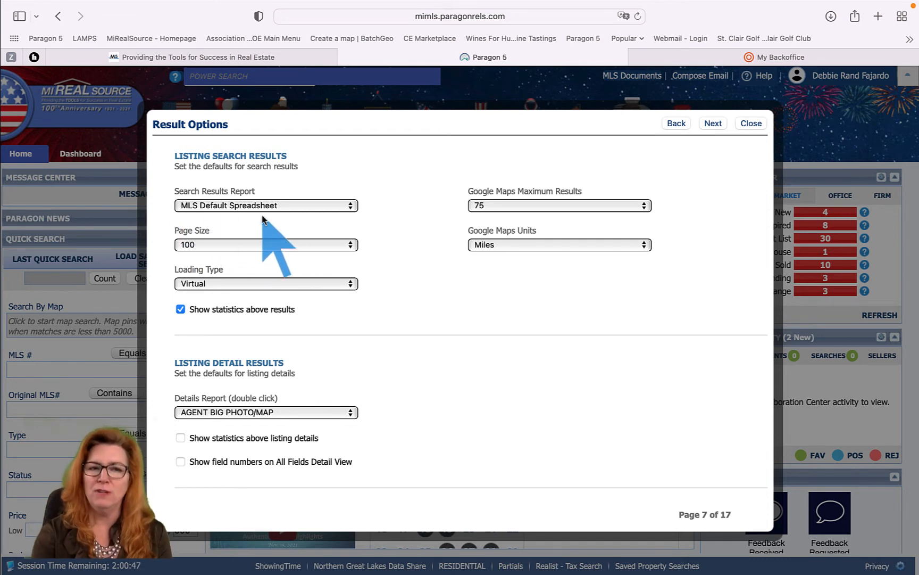
Check the Details Report layouts, keep AGENT BIG PHOTO/MAP, and scroll down to Other Reports.
{"action": "scroll", "coordinate": [375, 316], "scroll_direction": "down", "scroll_amount": 4}
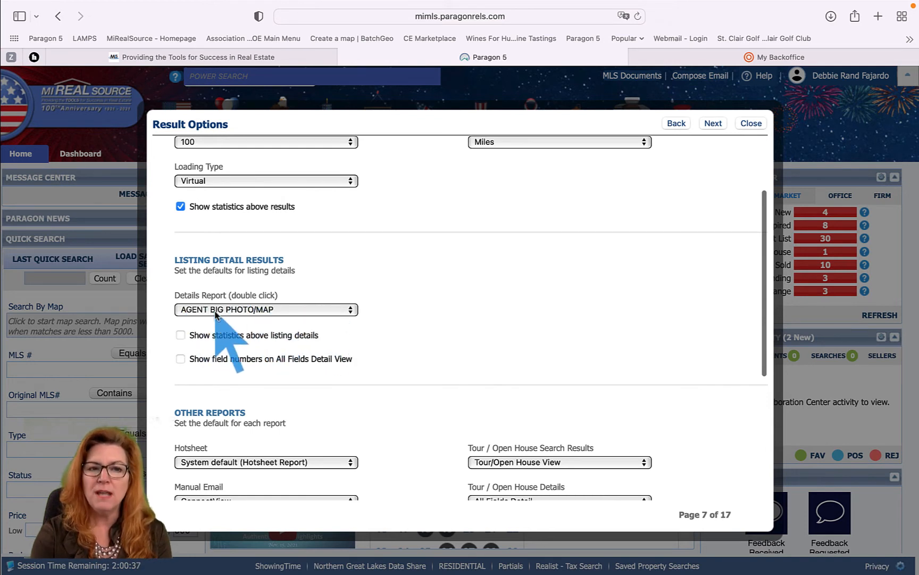
{"action": "left_click", "coordinate": [268, 311]}
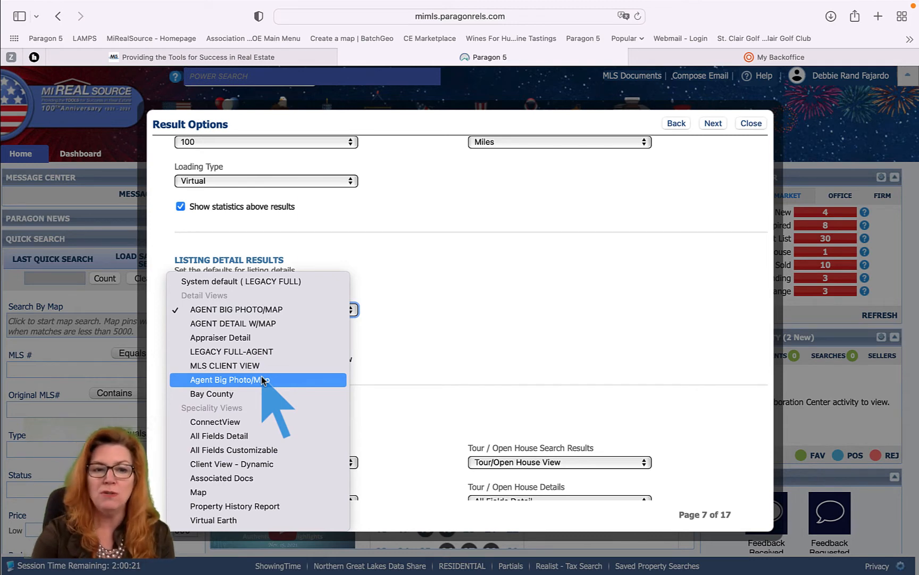
{"action": "left_click", "coordinate": [400, 371]}
{"action": "scroll", "coordinate": [400, 371], "scroll_direction": "down", "scroll_amount": 5}
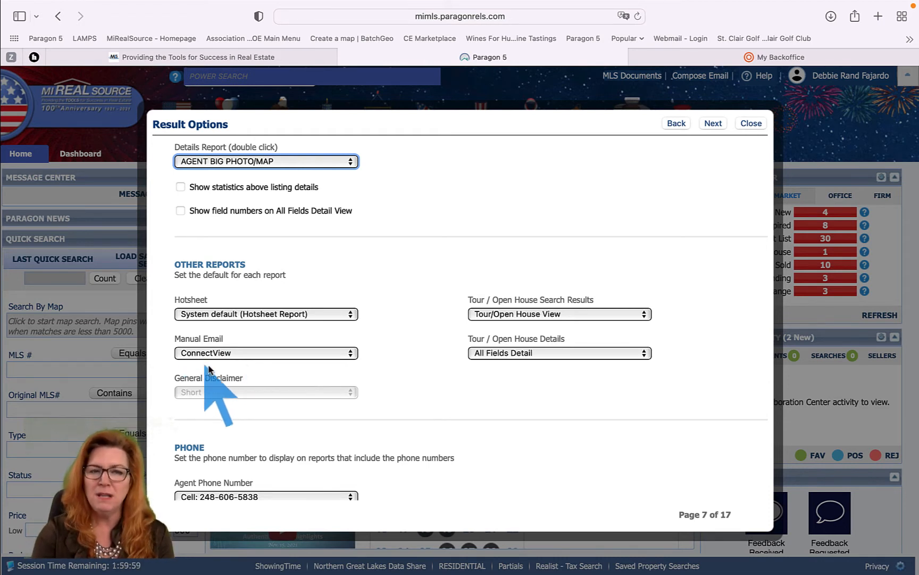
{"action": "left_click", "coordinate": [239, 354]}
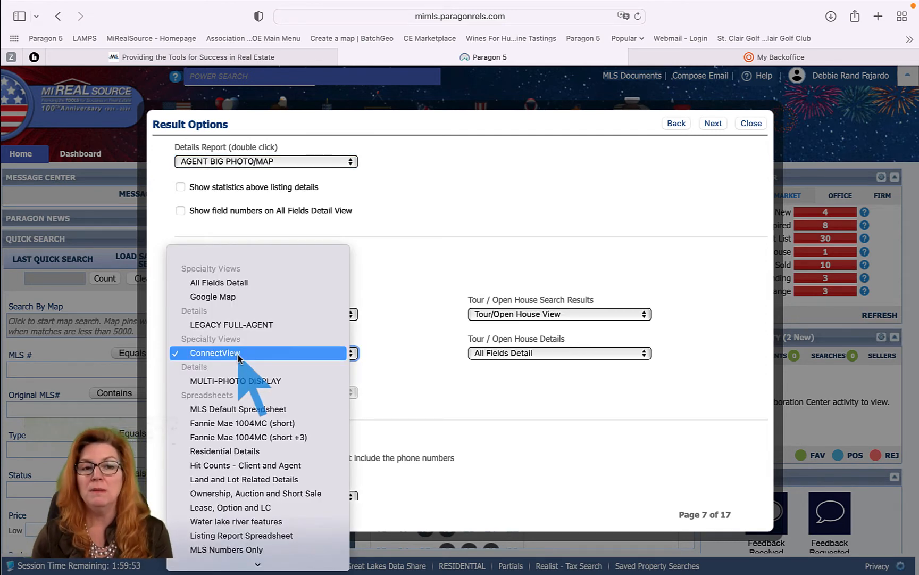
{"action": "scroll", "coordinate": [239, 358], "scroll_direction": "down", "scroll_amount": 10}
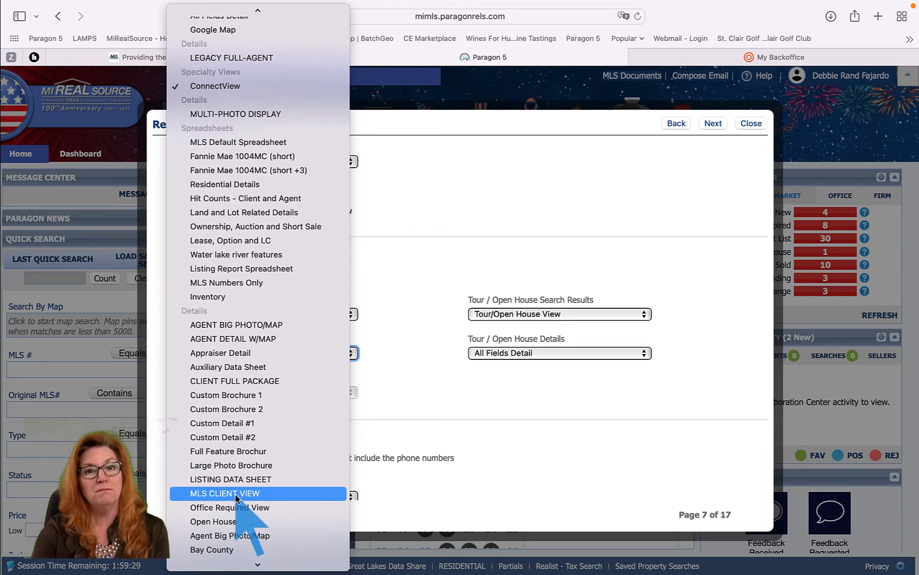
{"action": "left_click", "coordinate": [425, 243]}
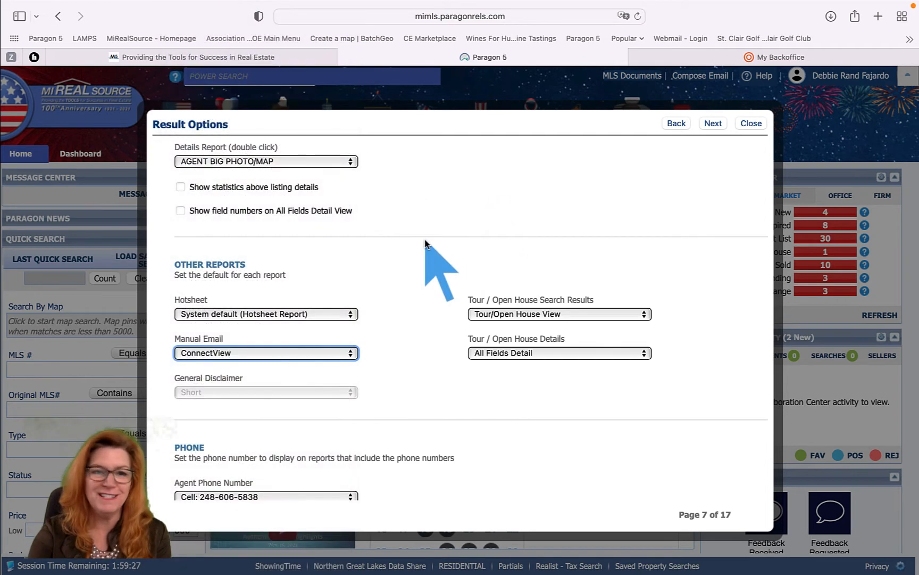
Keep the July4th theme and advance to the Contact Manager page, 9 of 17.
{"action": "left_click", "coordinate": [713, 126]}
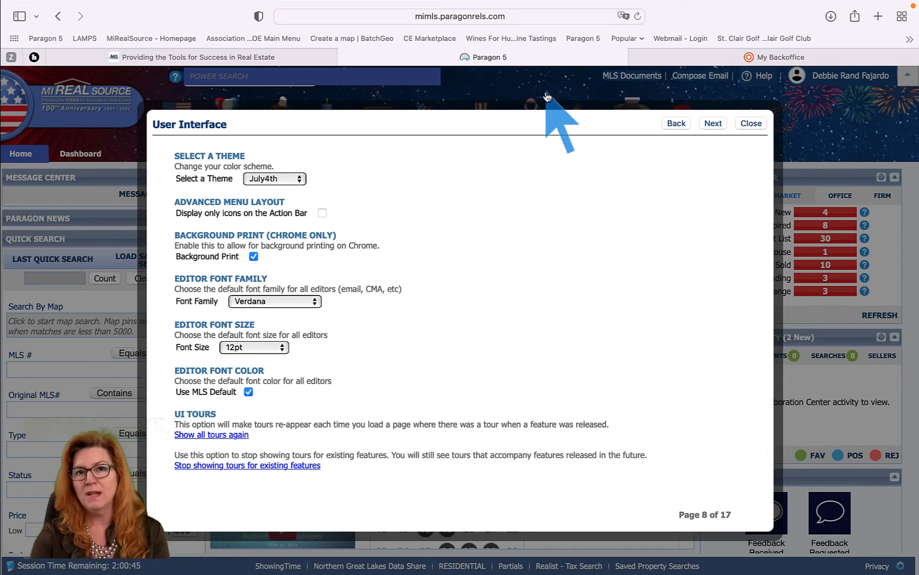
{"action": "left_click", "coordinate": [300, 180]}
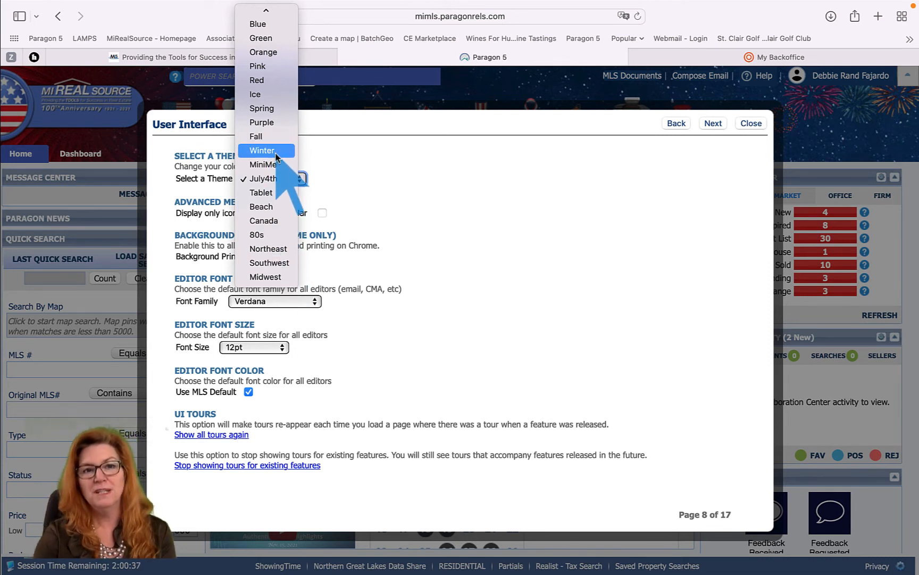
{"action": "left_click", "coordinate": [438, 253]}
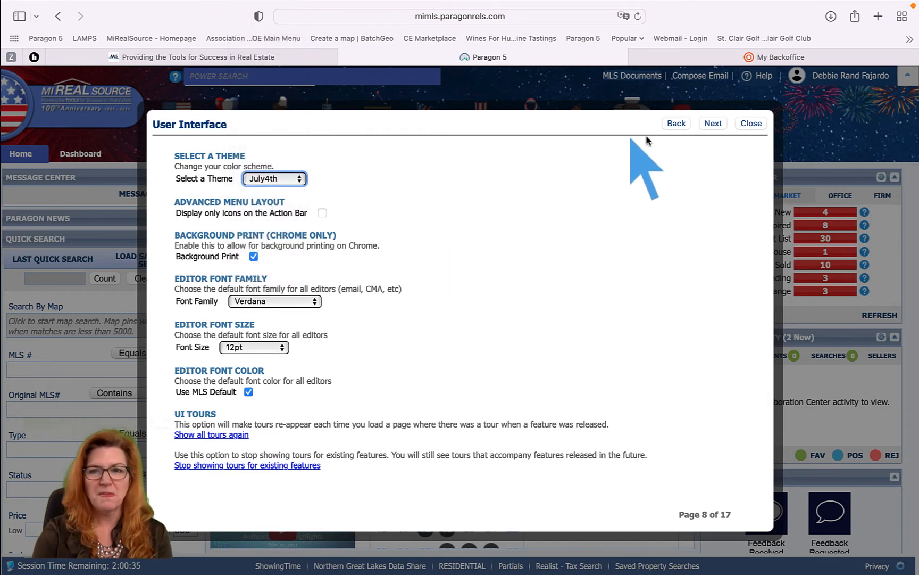
{"action": "left_click", "coordinate": [713, 123]}
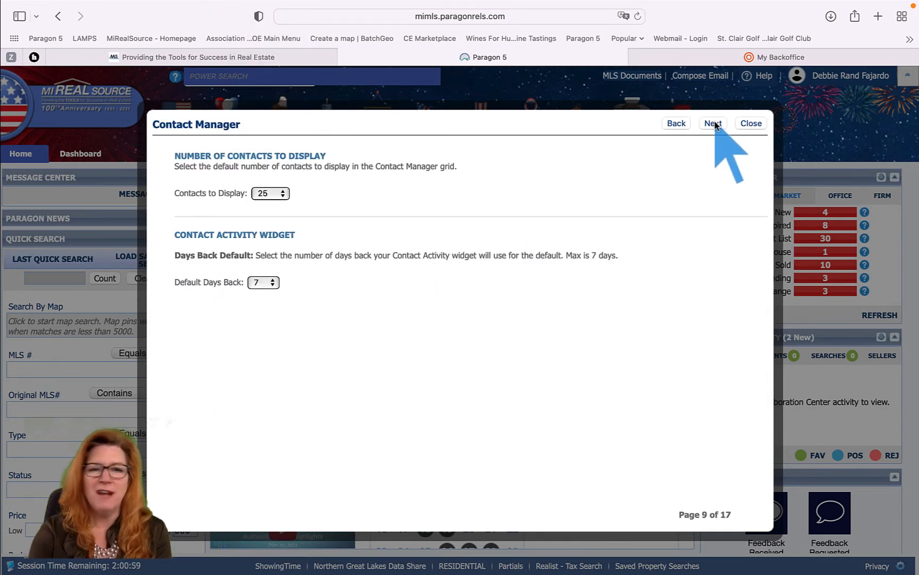
Accept Contact Manager, Eastern Time and calendar notification defaults to reach page 12 of 17.
{"action": "left_click", "coordinate": [714, 124]}
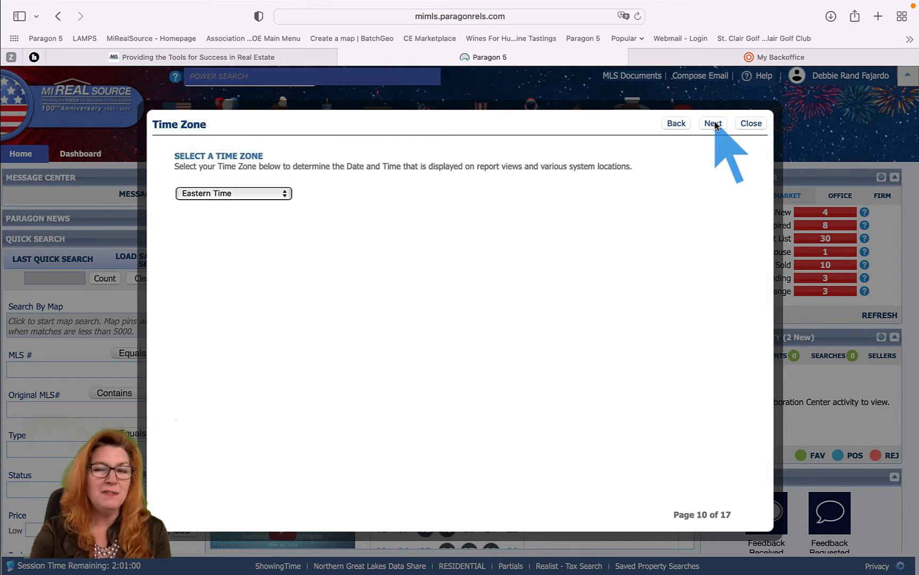
{"action": "left_click", "coordinate": [714, 124]}
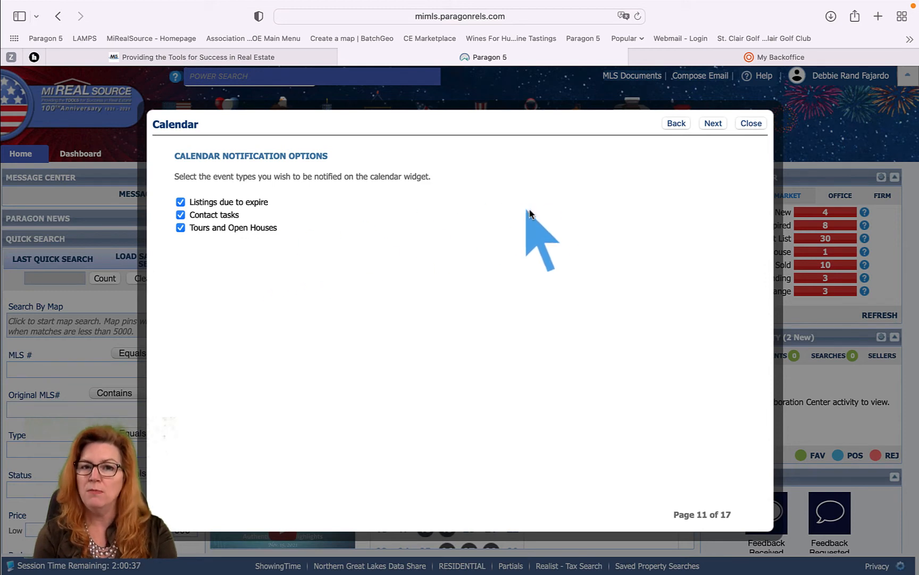
{"action": "left_click", "coordinate": [713, 124]}
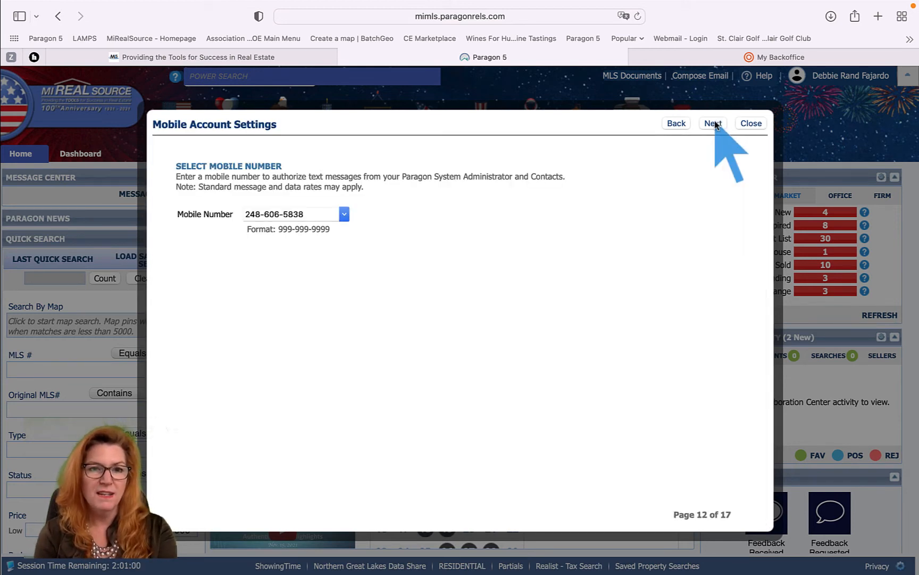
Choose the saved Cell number as the mobile number and continue to Email Options.
{"action": "left_click", "coordinate": [346, 213]}
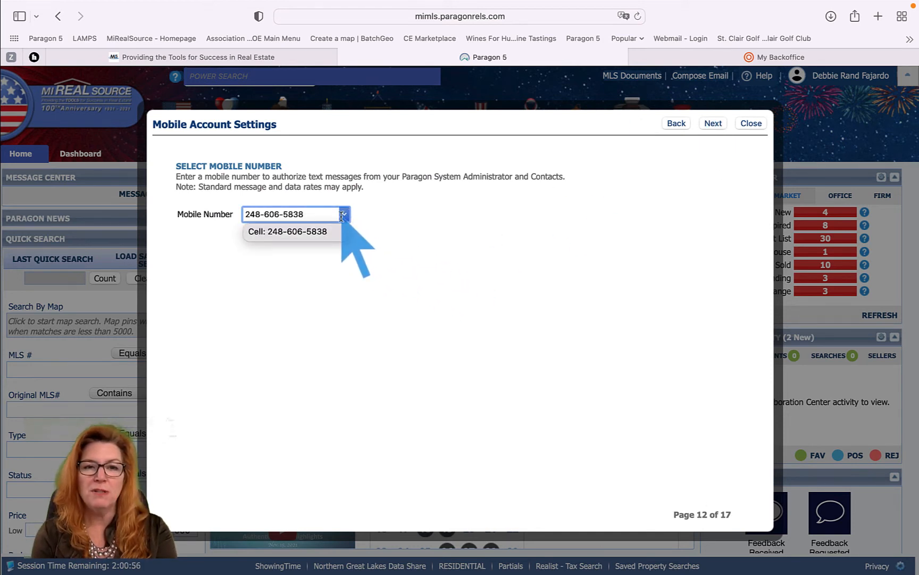
{"action": "left_click", "coordinate": [321, 232]}
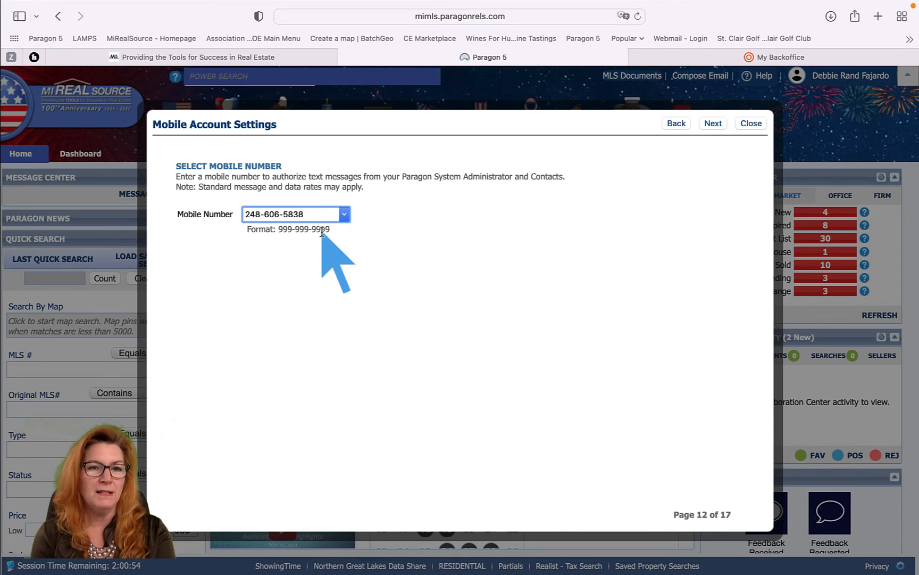
{"action": "left_click", "coordinate": [712, 123]}
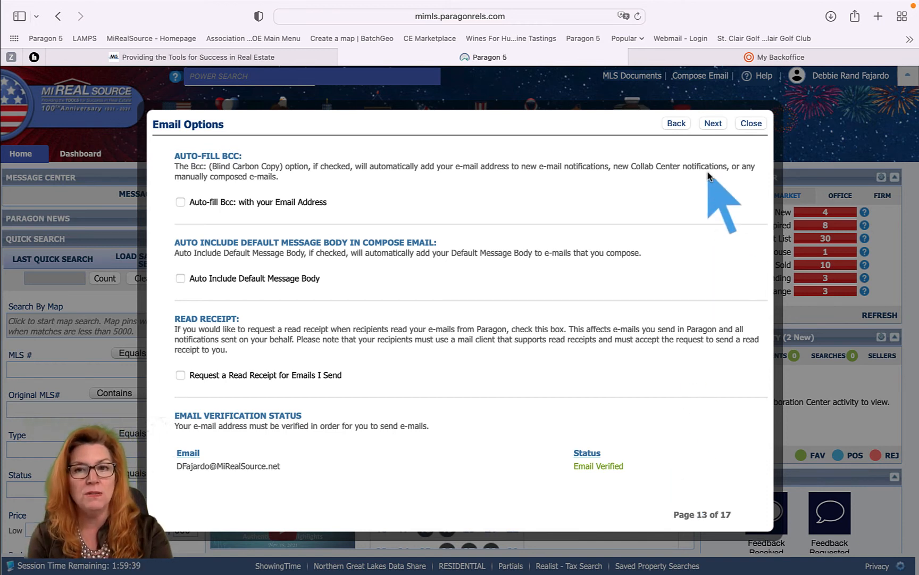
Pass Email Options and Display Property Address unchanged to reach Default Notification Recurrence, page 15.
{"action": "left_click", "coordinate": [714, 123]}
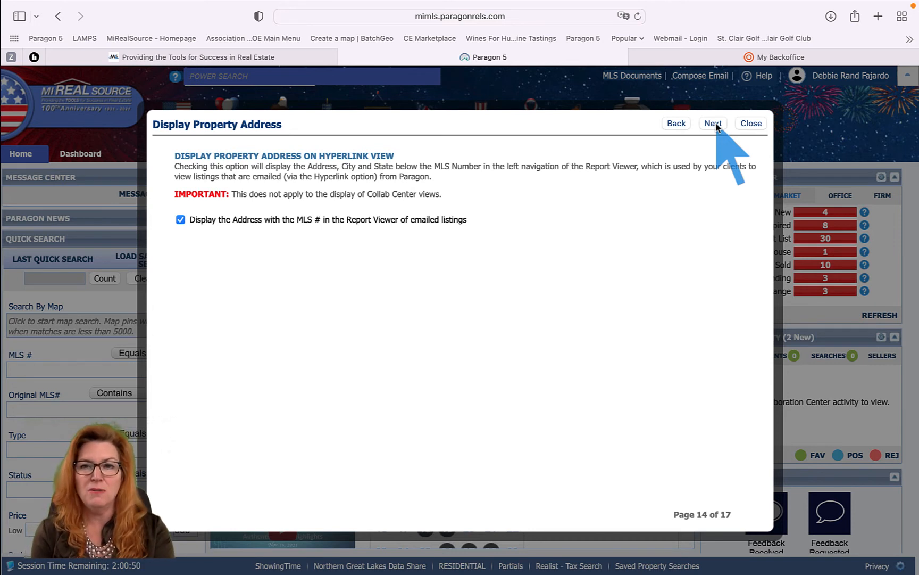
{"action": "left_click", "coordinate": [713, 123]}
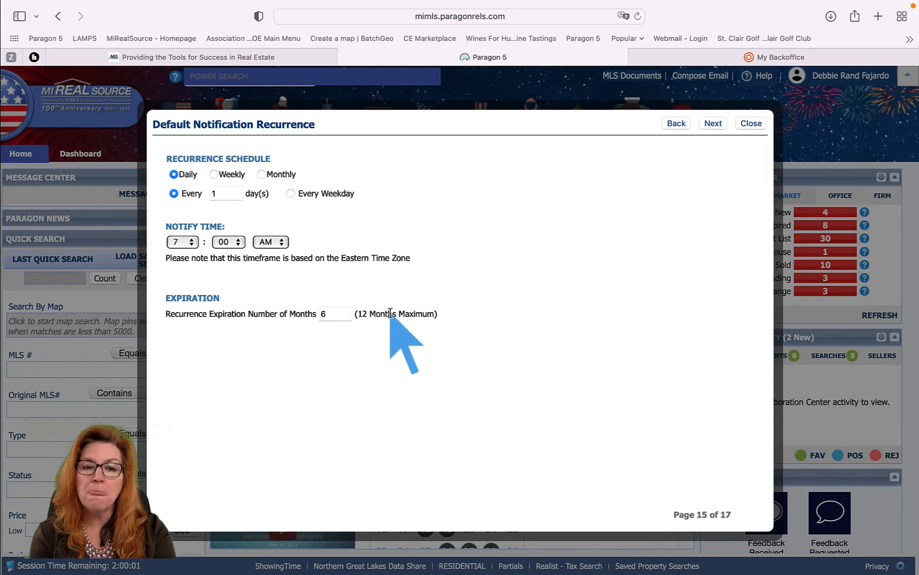
{"action": "left_click_drag", "start_coordinate": [389, 310], "coordinate": [352, 312]}
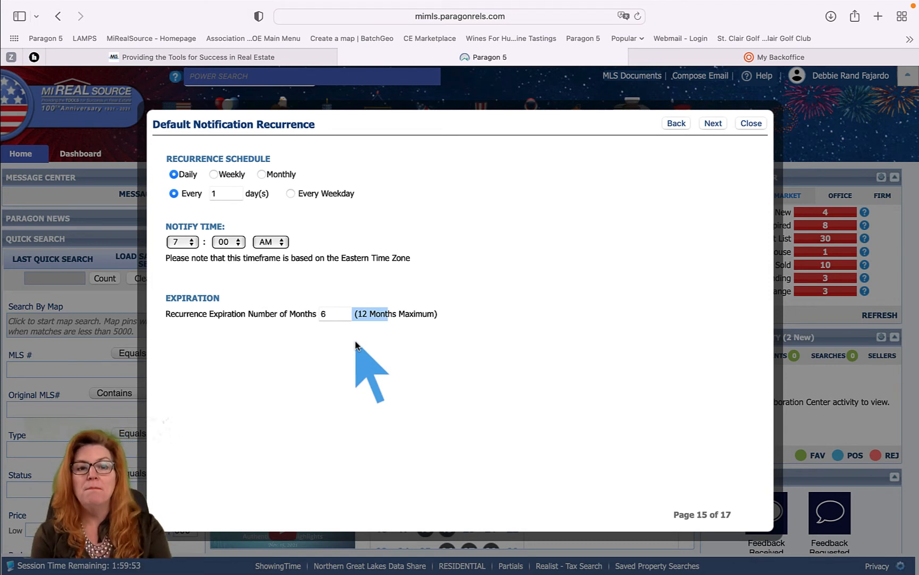
{"action": "left_click", "coordinate": [323, 315]}
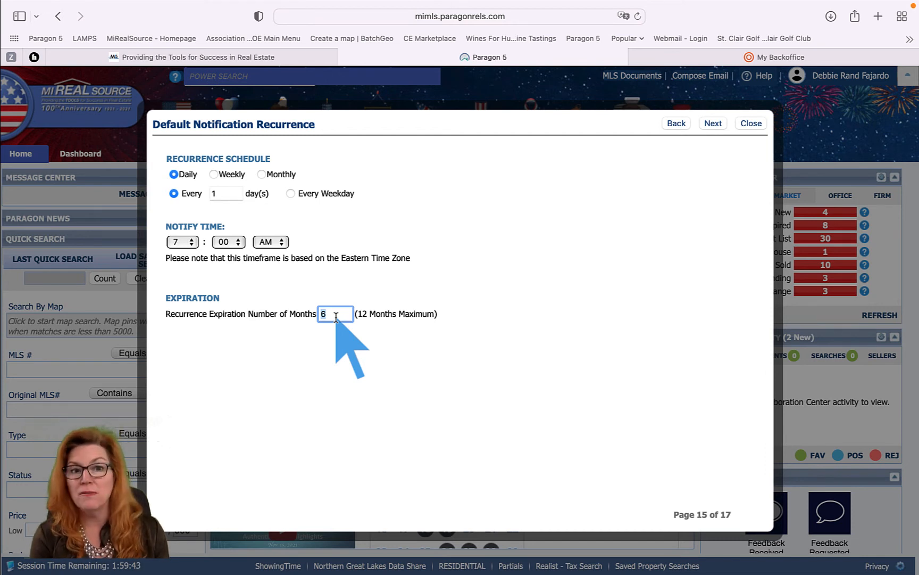
{"action": "left_click", "coordinate": [548, 217]}
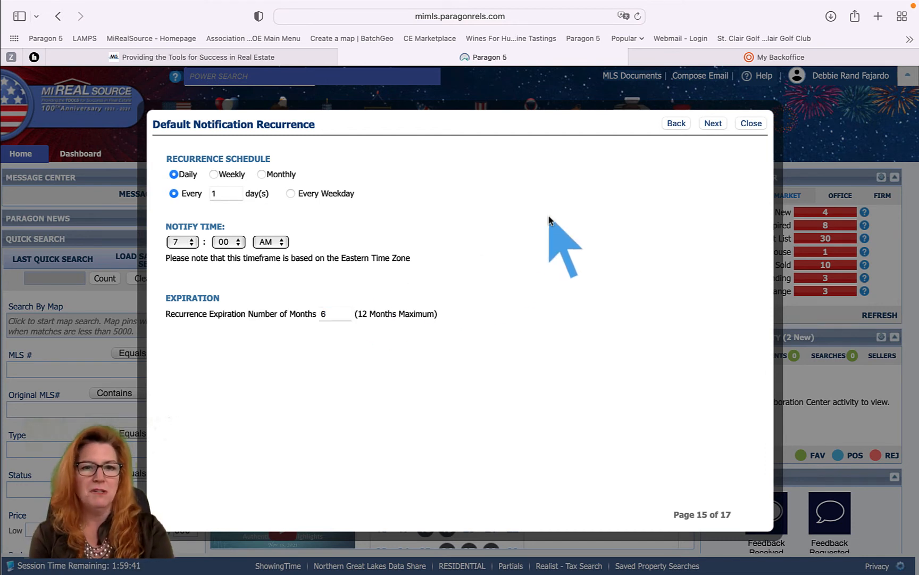
On the Message Body page, name the message 'Your Listing has been entered - Needs Approval'.
{"action": "left_click", "coordinate": [709, 124]}
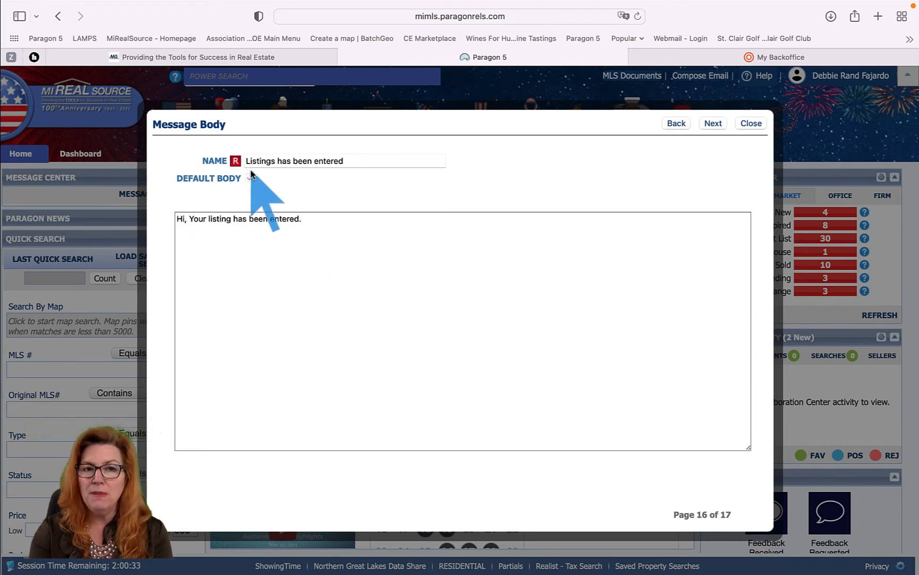
{"action": "left_click", "coordinate": [274, 162]}
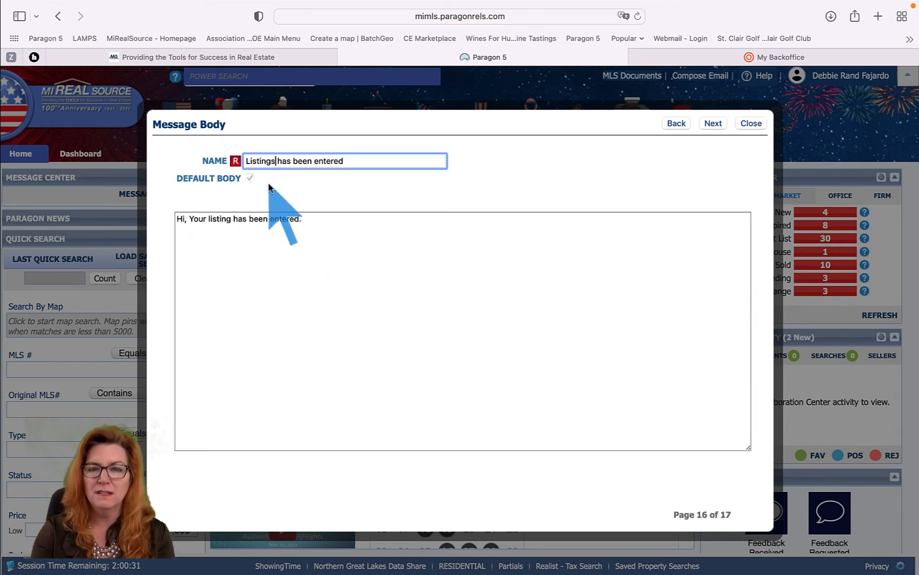
{"action": "key", "text": "BackSpace"}
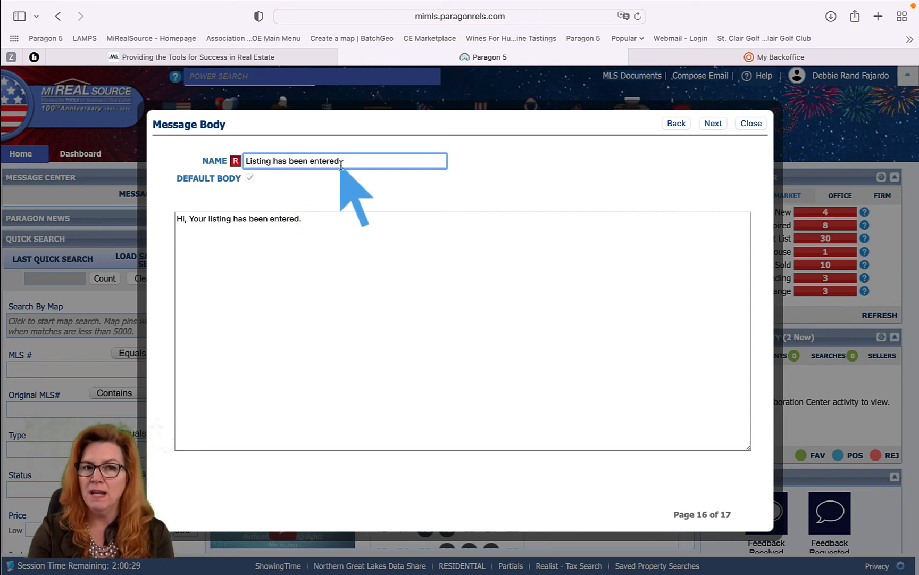
{"action": "left_click", "coordinate": [244, 161]}
{"action": "type", "text": "Your"}
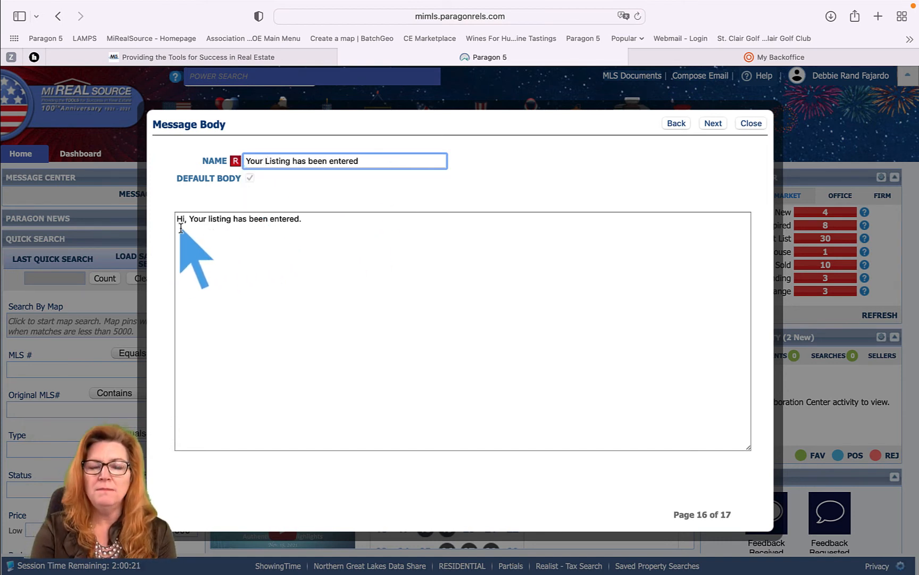
{"action": "left_click", "coordinate": [317, 220]}
{"action": "left_click", "coordinate": [386, 160]}
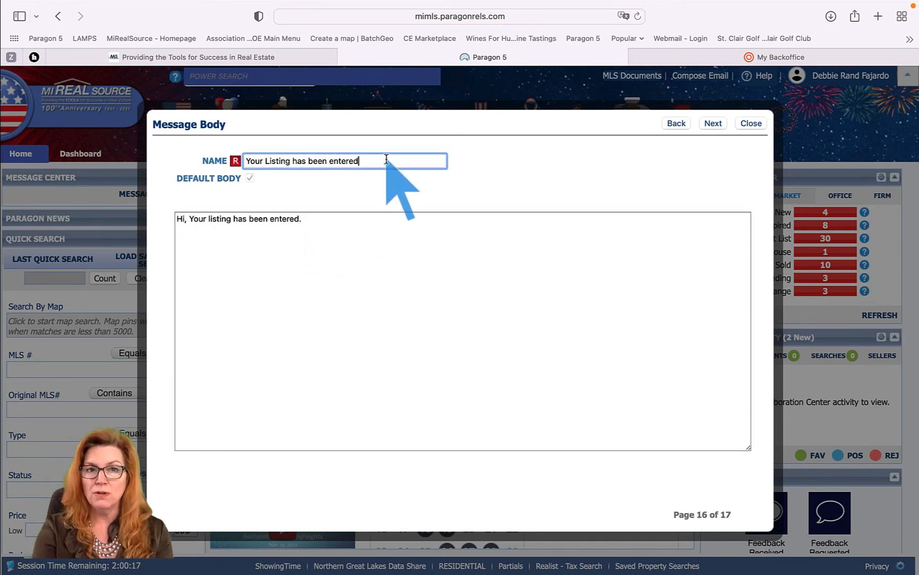
{"action": "type", "text": "- "}
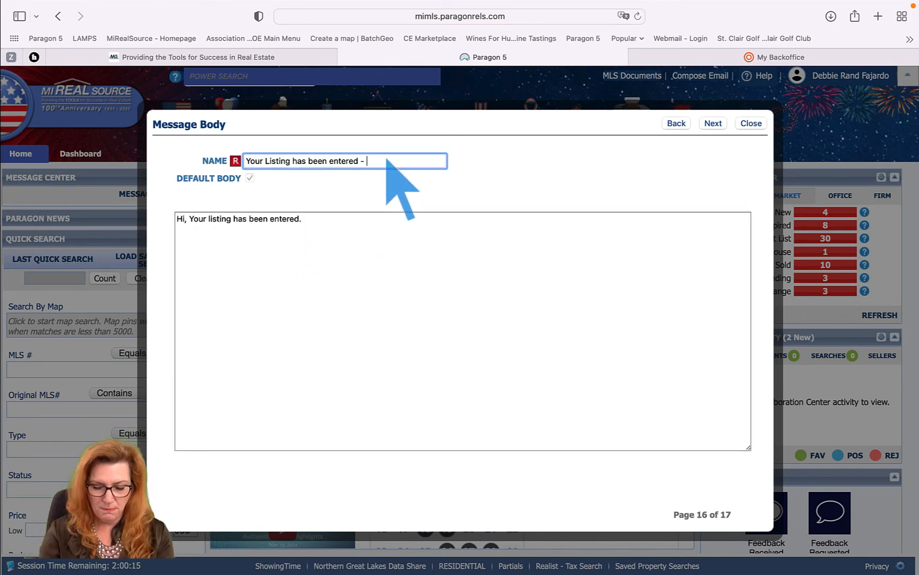
{"action": "type", "text": "Needs Appro"}
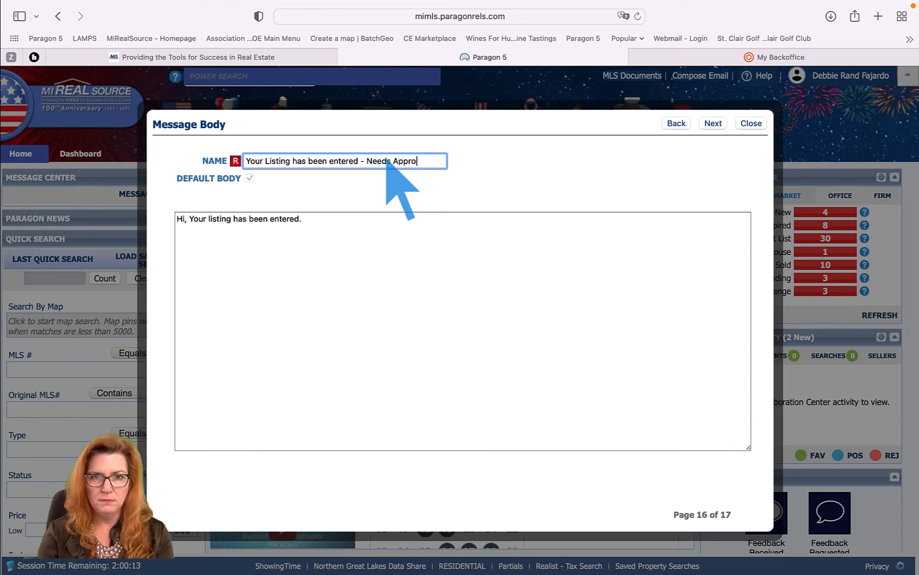
{"action": "type", "text": "val"}
{"action": "key", "text": "Tab"}
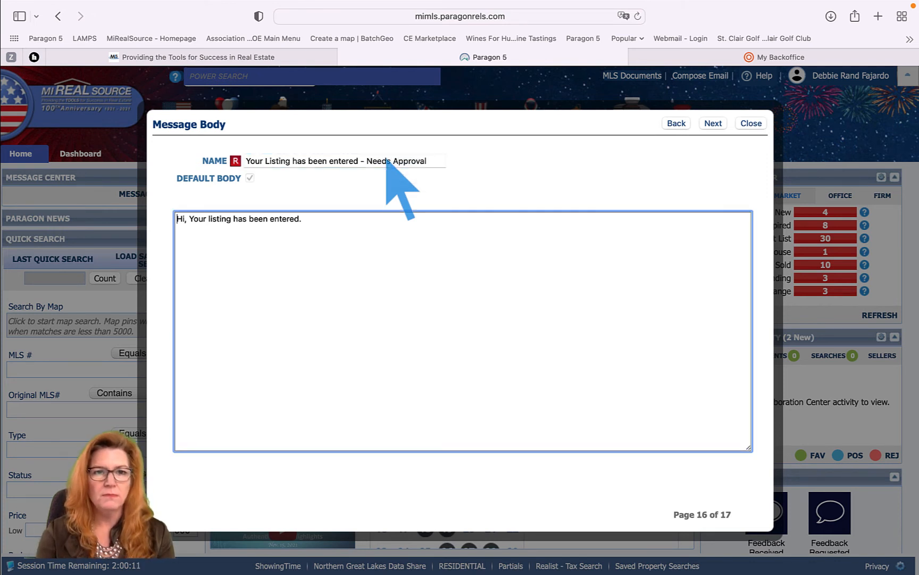
Append 'Please let me know it's approved PRIOR to me activating your listing.' to the body.
{"action": "left_click", "coordinate": [325, 220]}
{"action": "type", "text": "Ple"}
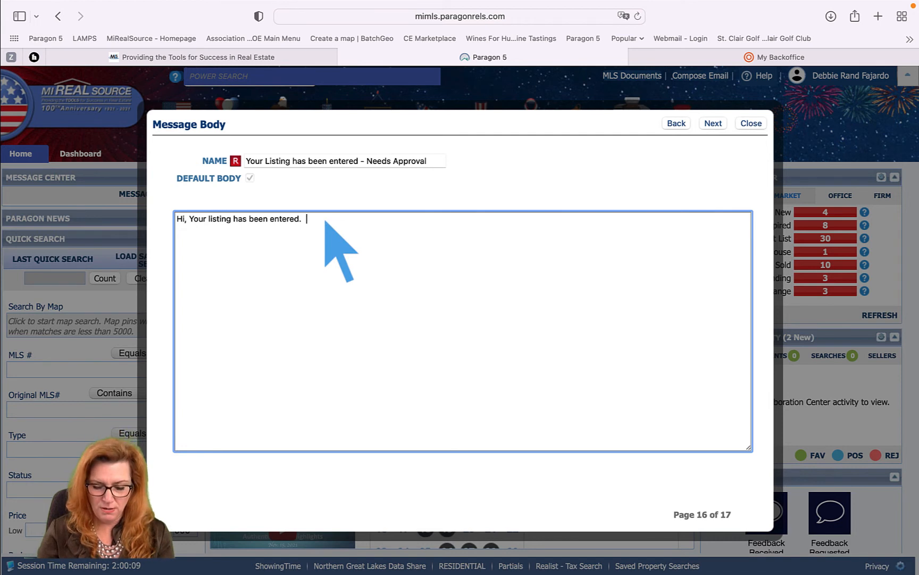
{"action": "type", "text": "ase le t"}
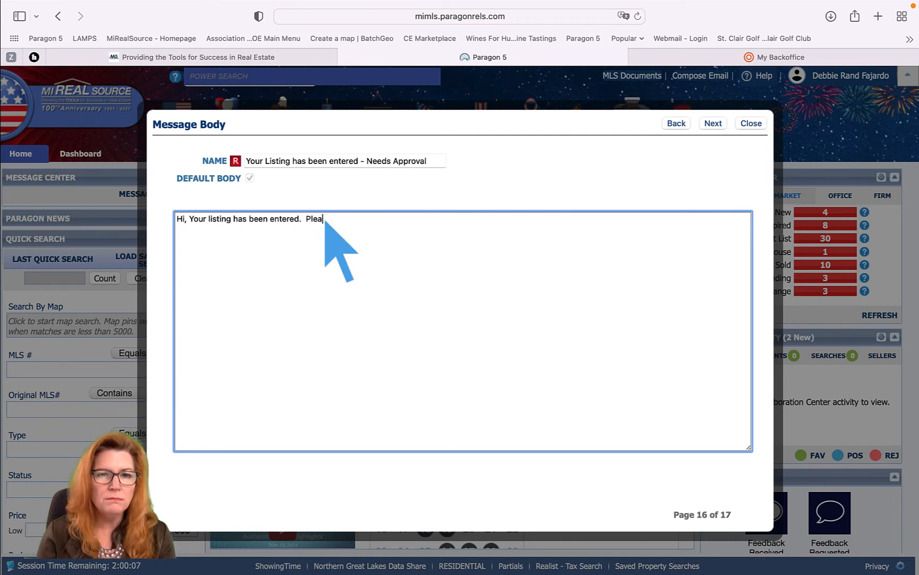
{"action": "key", "text": "BackSpace"}
{"action": "key", "text": "BackSpace"}
{"action": "type", "text": "t me"}
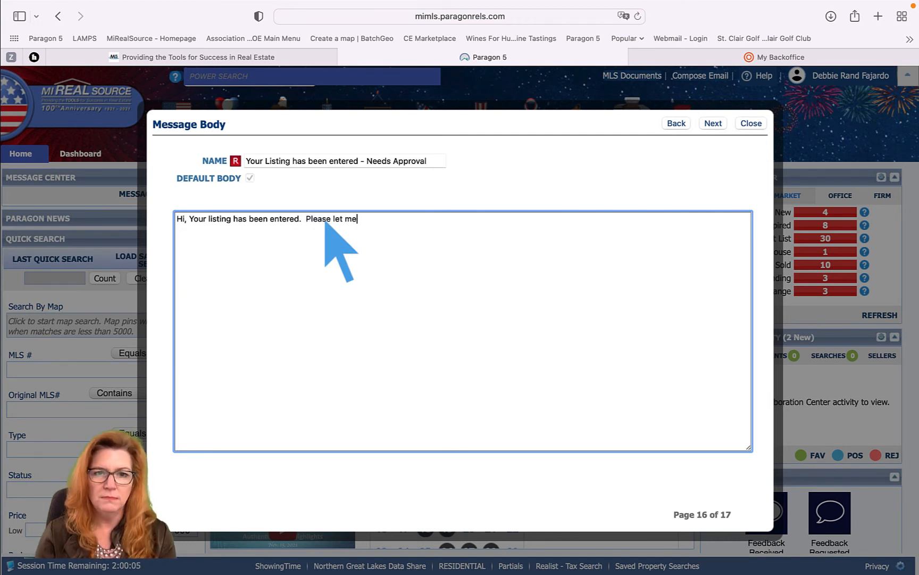
{"action": "type", "text": " know it's"}
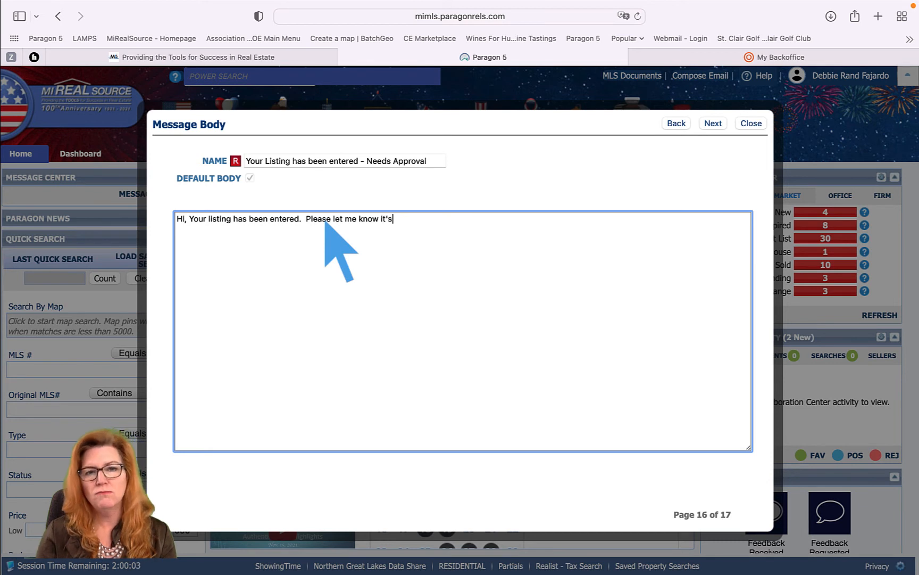
{"action": "type", "text": " approved PROI"}
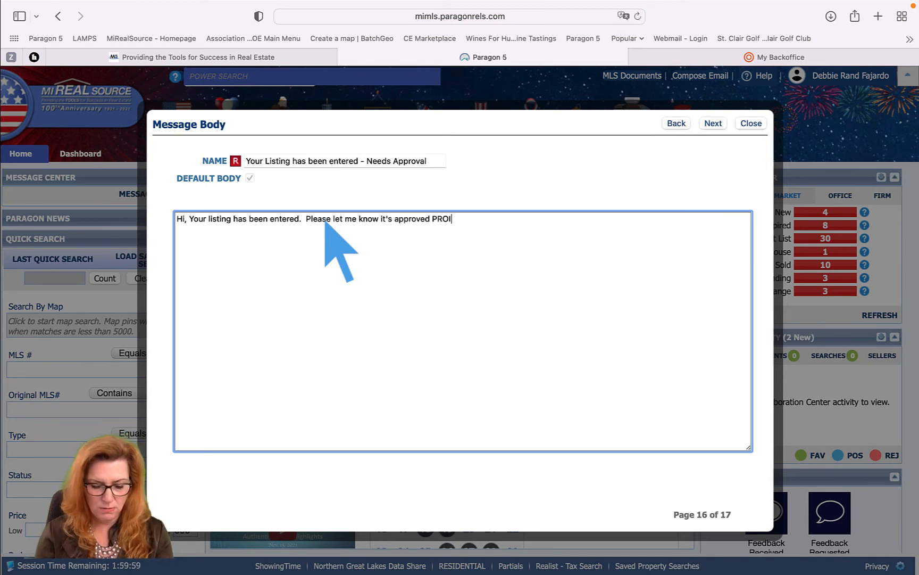
{"action": "key", "text": "BackSpace"}
{"action": "key", "text": "BackSpace"}
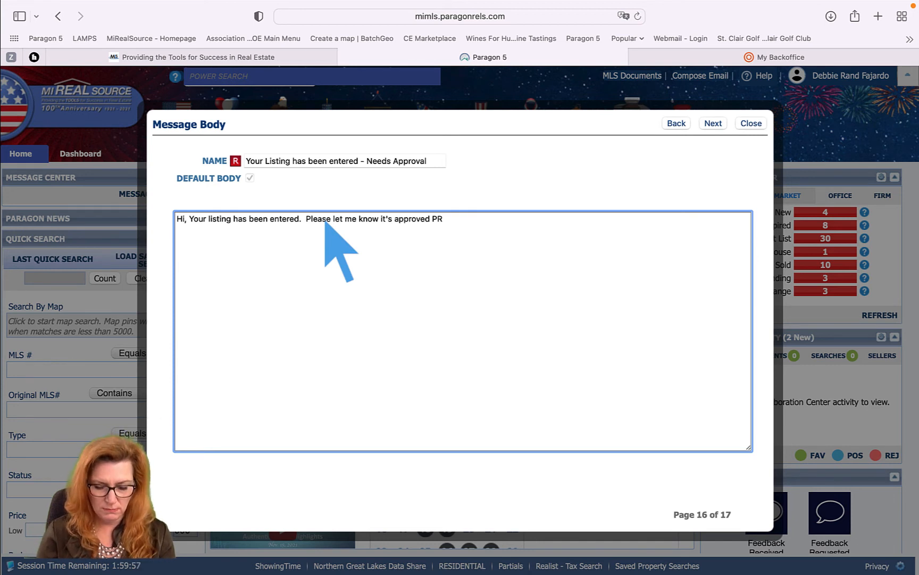
{"action": "type", "text": "IOR to "}
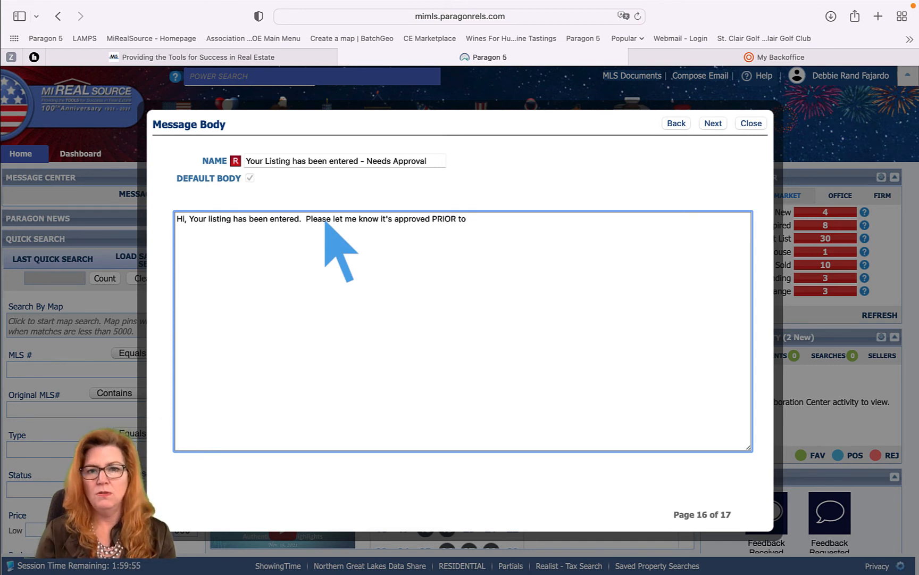
{"action": "type", "text": "me activ"}
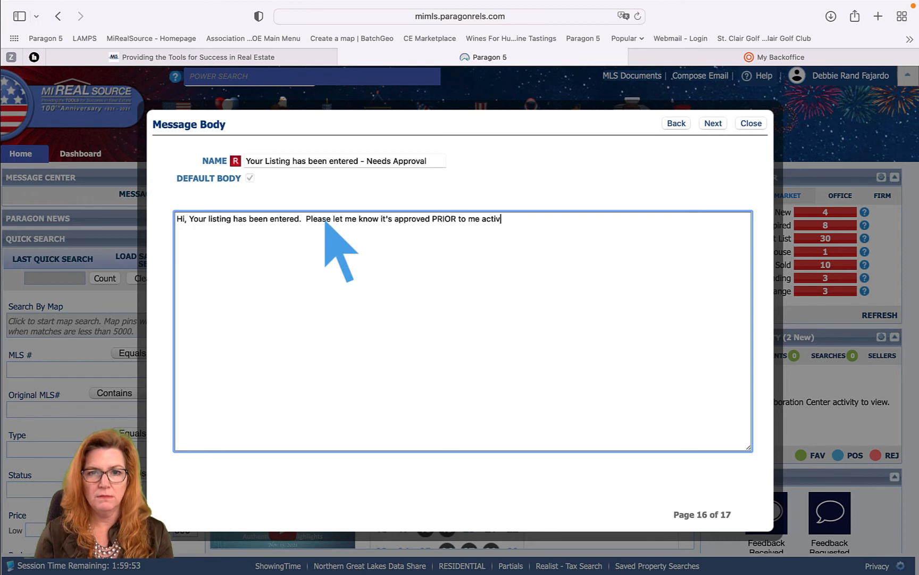
{"action": "type", "text": "ating your list"}
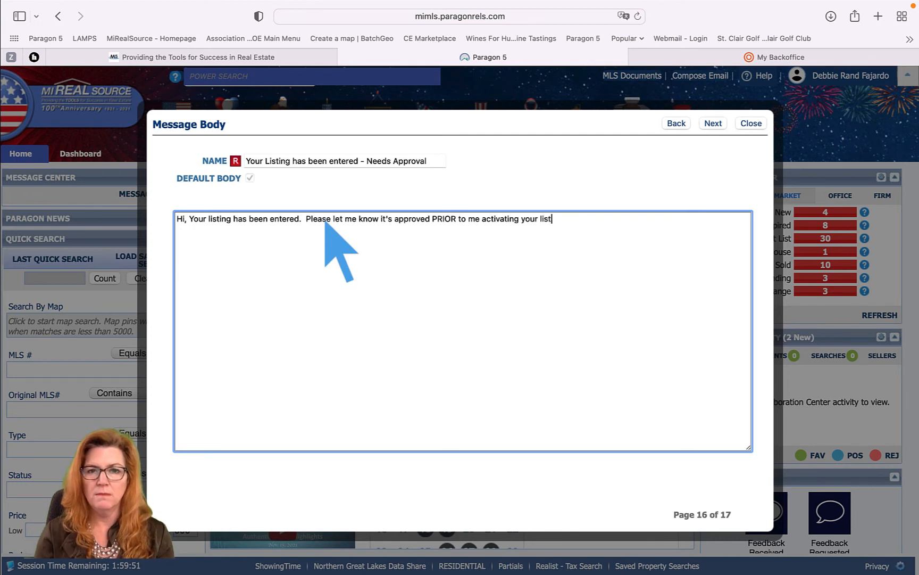
{"action": "type", "text": "ing."}
Add a 'Please Check:' list of Mapping, Price and Agent/Public Remarks on separate lines.
{"action": "key", "text": "Return"}
{"action": "key", "text": "Return"}
{"action": "type", "text": "P"}
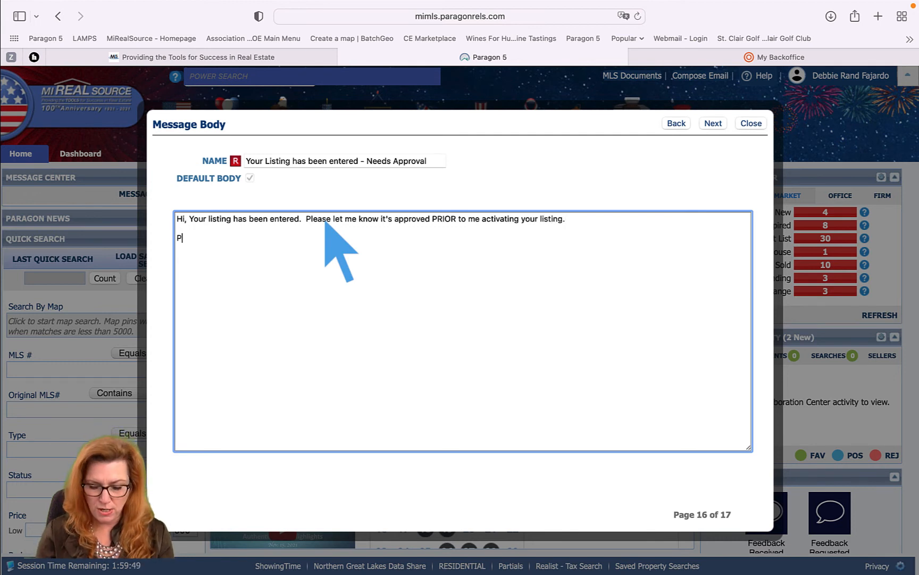
{"action": "type", "text": "lease Check"}
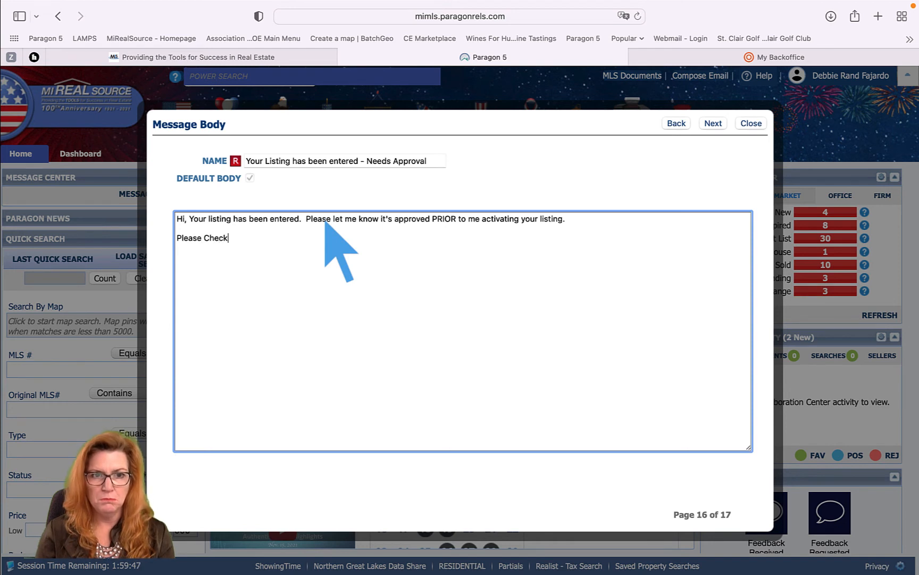
{"action": "type", "text": ":  Mapping"}
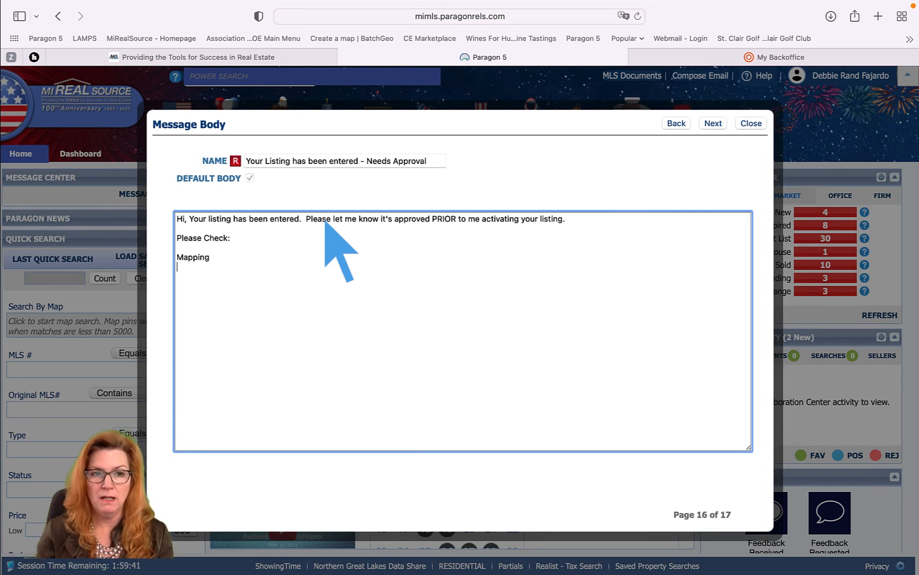
{"action": "type", "text": "Price"}
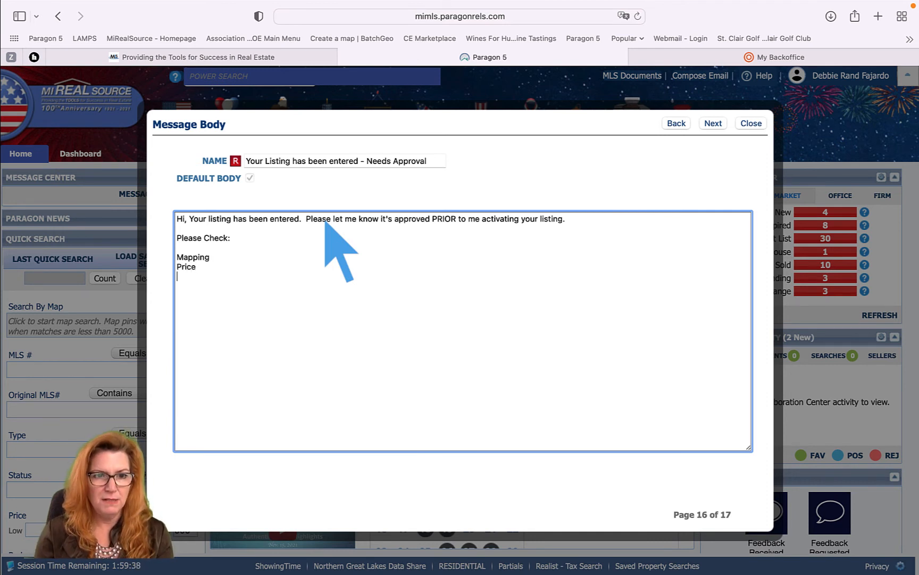
{"action": "key", "text": "Return"}
{"action": "type", "text": "Agent Rem"}
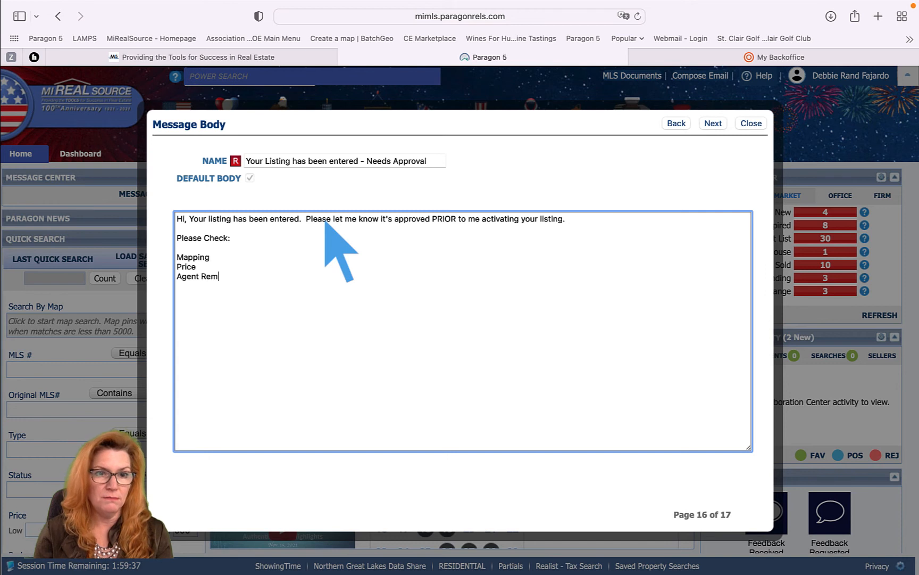
{"action": "type", "text": "arks"}
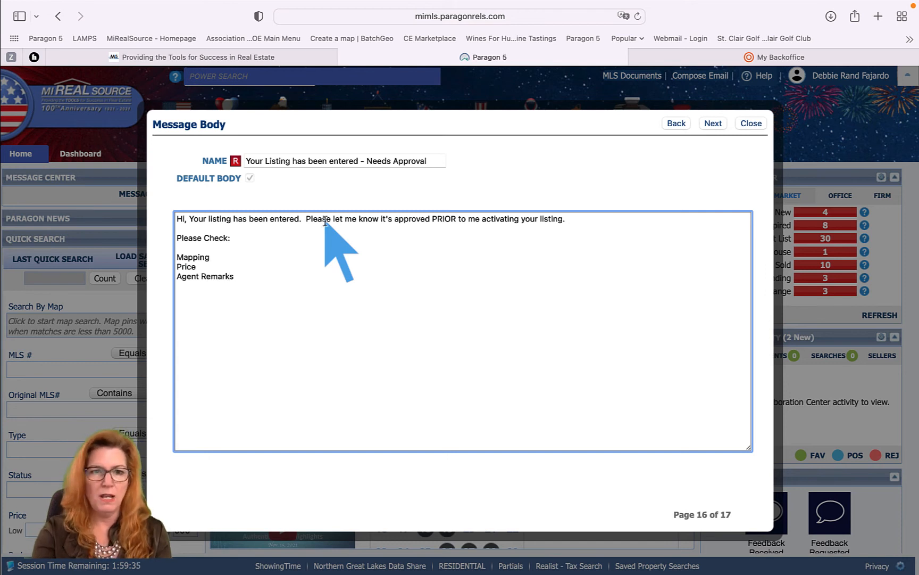
{"action": "left_click", "coordinate": [198, 276]}
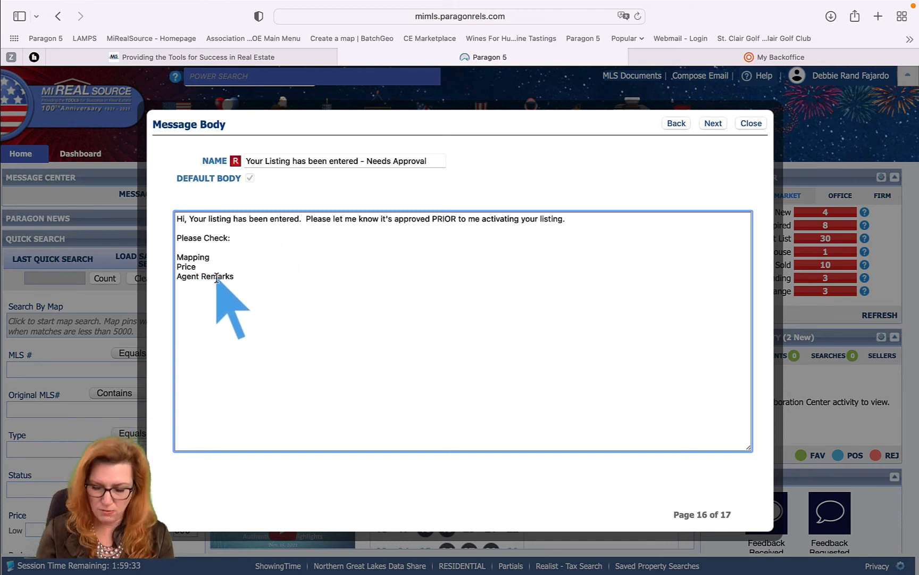
{"action": "type", "text": "/Publ"}
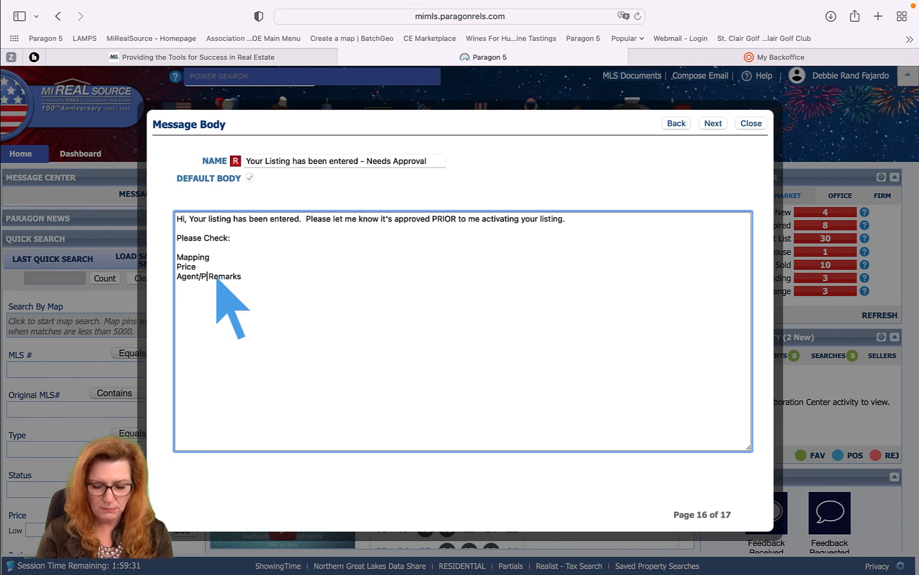
{"action": "type", "text": "ic"}
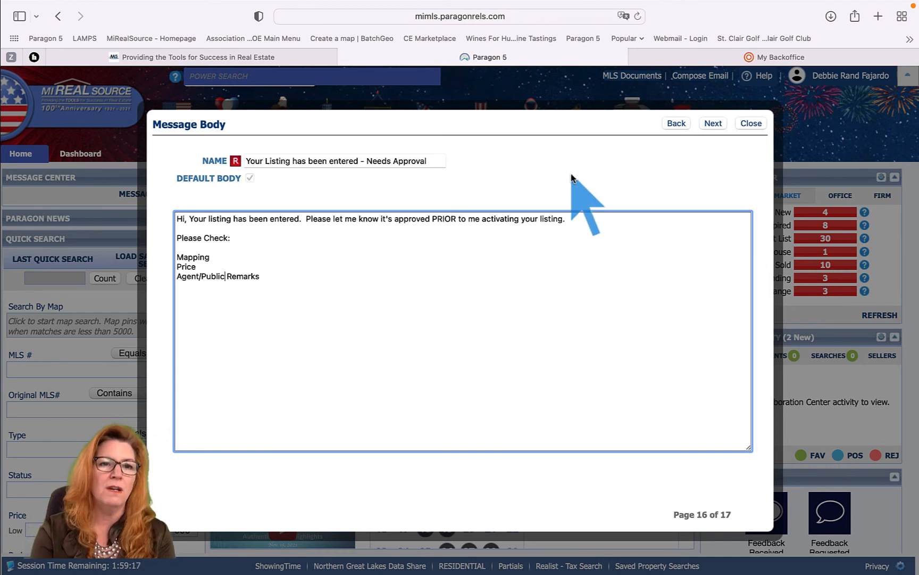
Advance to the Email Signature page and delete the REALTOR logo from the signature.
{"action": "left_click", "coordinate": [713, 125]}
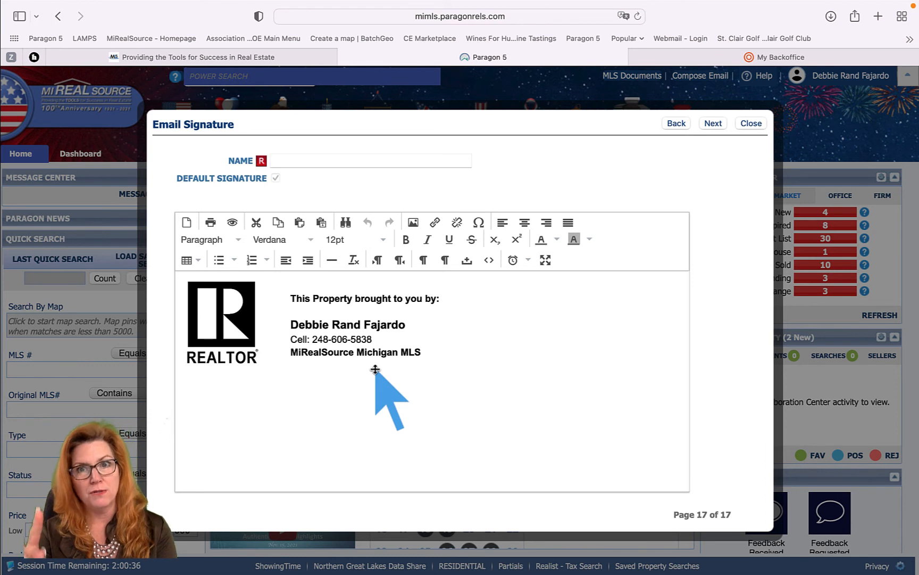
{"action": "left_click", "coordinate": [226, 318]}
{"action": "left_click", "coordinate": [226, 318]}
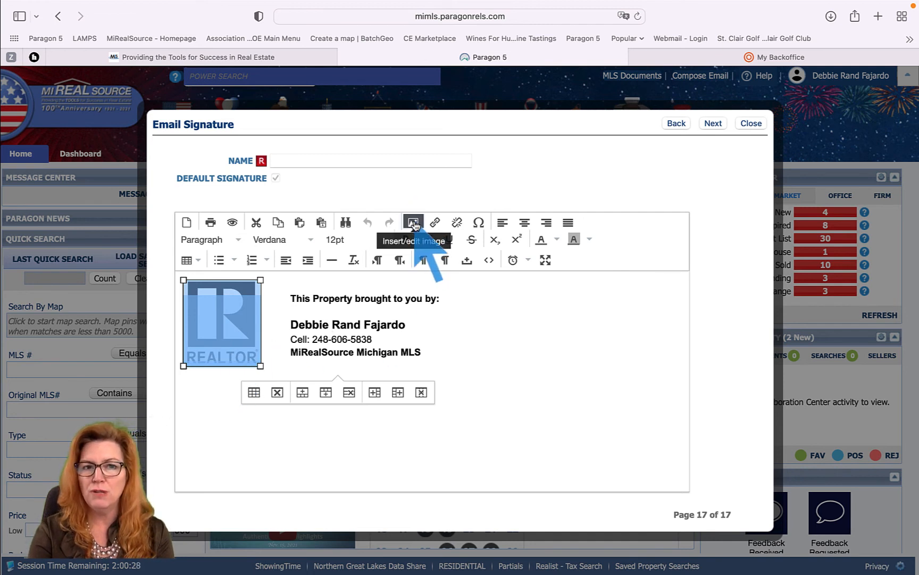
{"action": "left_click", "coordinate": [202, 338]}
{"action": "left_click", "coordinate": [201, 338]}
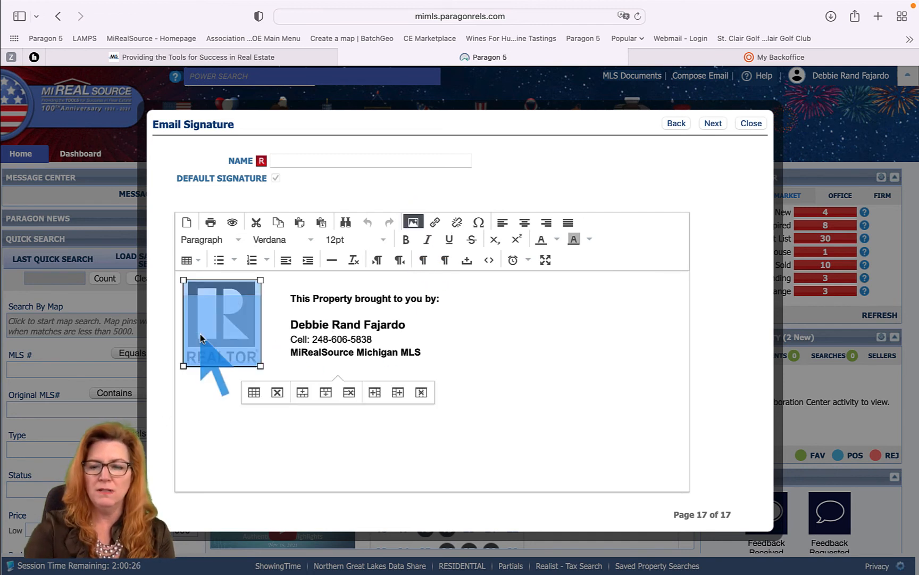
{"action": "key", "text": "Delete"}
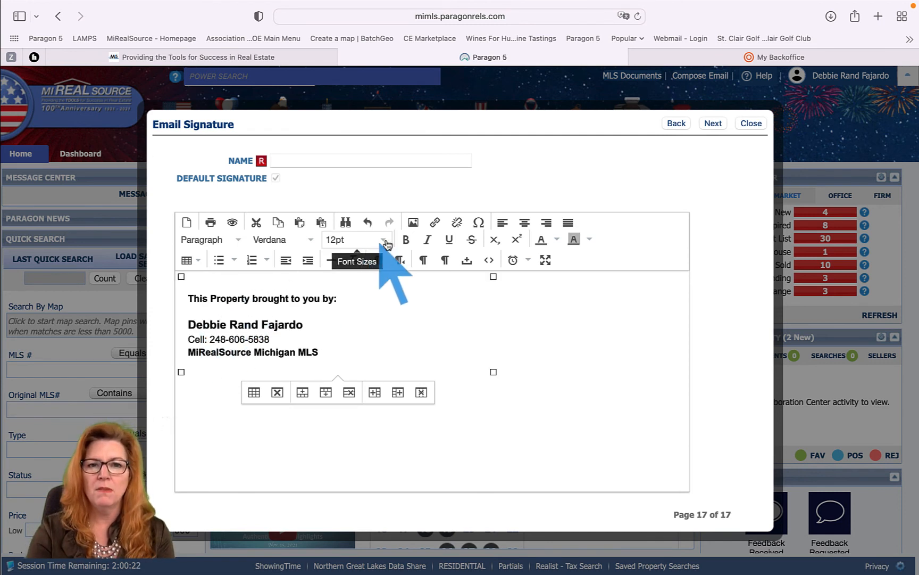
Insert the agent's headshot photo from My Images into the signature where the logo was.
{"action": "left_click", "coordinate": [414, 223]}
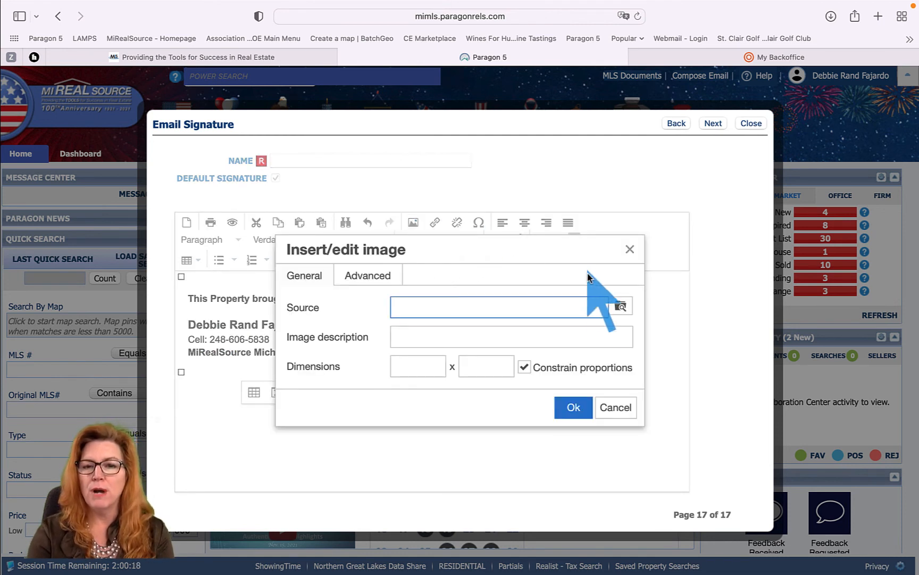
{"action": "left_click", "coordinate": [621, 307]}
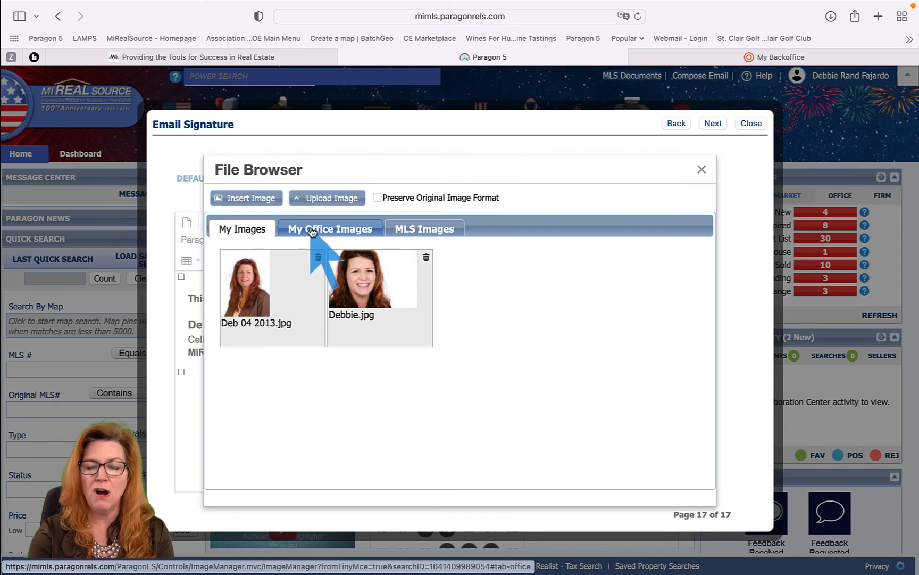
{"action": "double_click", "coordinate": [366, 283]}
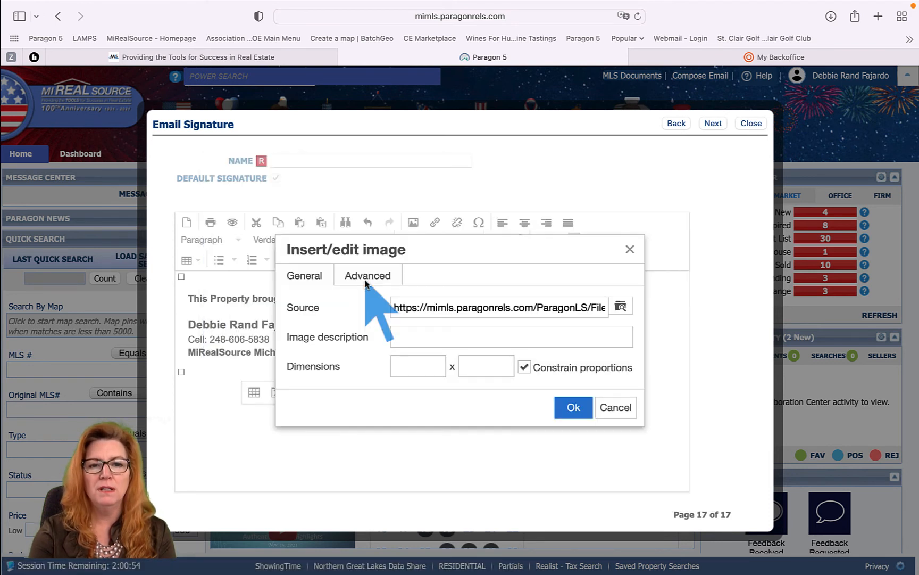
{"action": "left_click", "coordinate": [573, 409]}
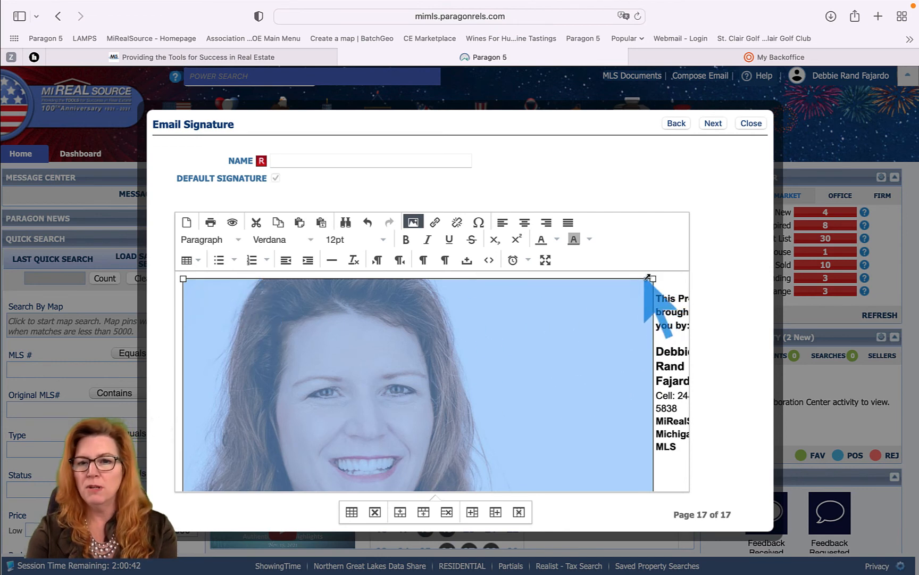
Shrink the headshot photo so it fits beside the signature's contact text.
{"action": "left_click_drag", "start_coordinate": [653, 278], "coordinate": [424, 466]}
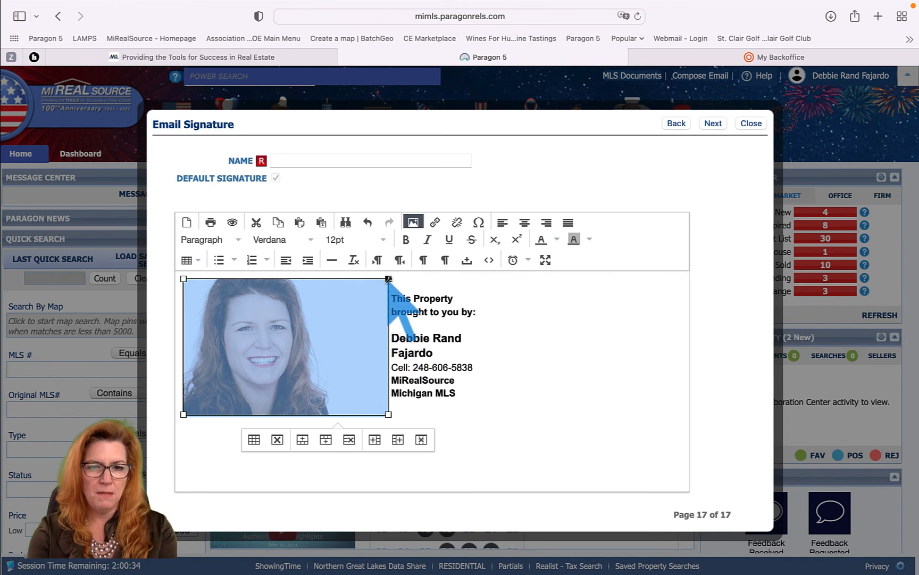
{"action": "left_click_drag", "start_coordinate": [389, 279], "coordinate": [326, 327]}
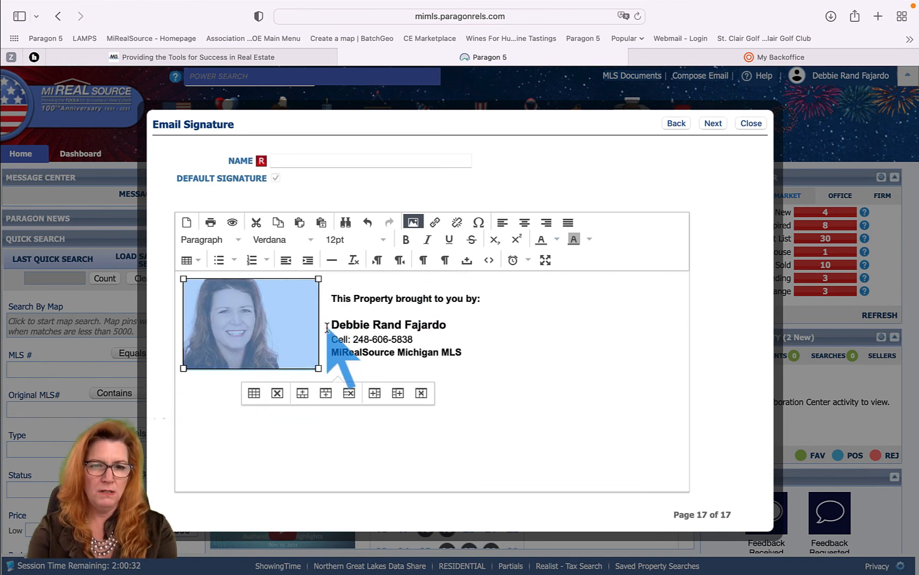
{"action": "left_click_drag", "start_coordinate": [318, 279], "coordinate": [299, 292]}
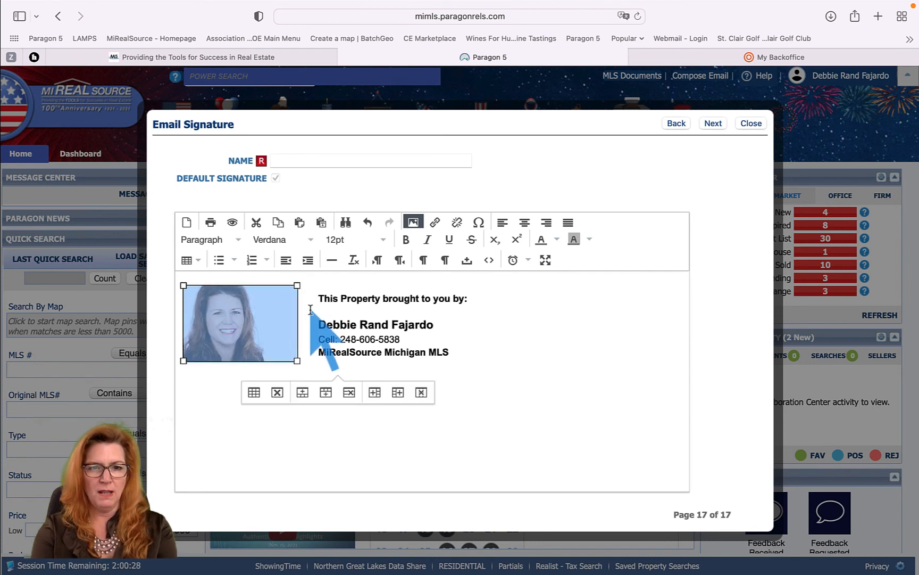
Append ', REALTOR®' to the end of the agent's name line.
{"action": "left_click", "coordinate": [360, 309]}
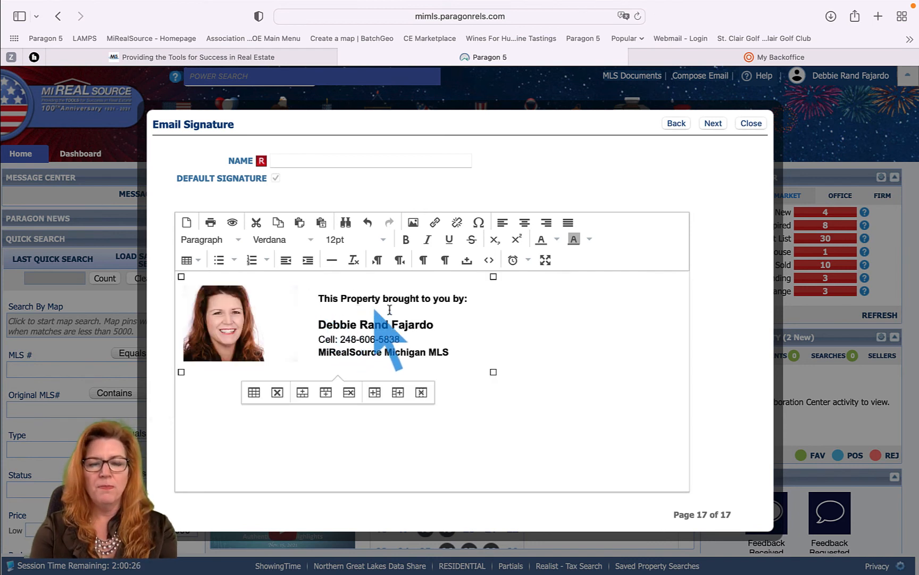
{"action": "left_click", "coordinate": [451, 325]}
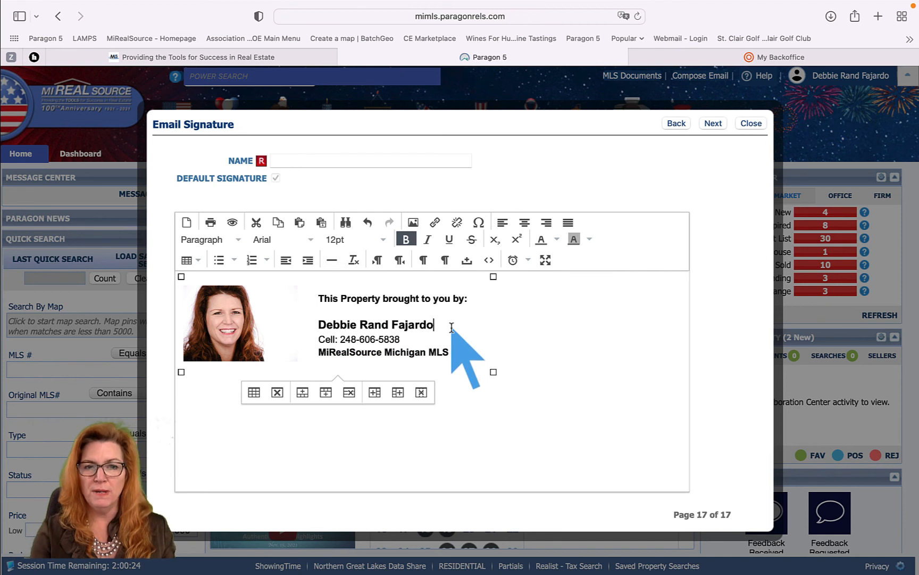
{"action": "type", "text": ", RE"}
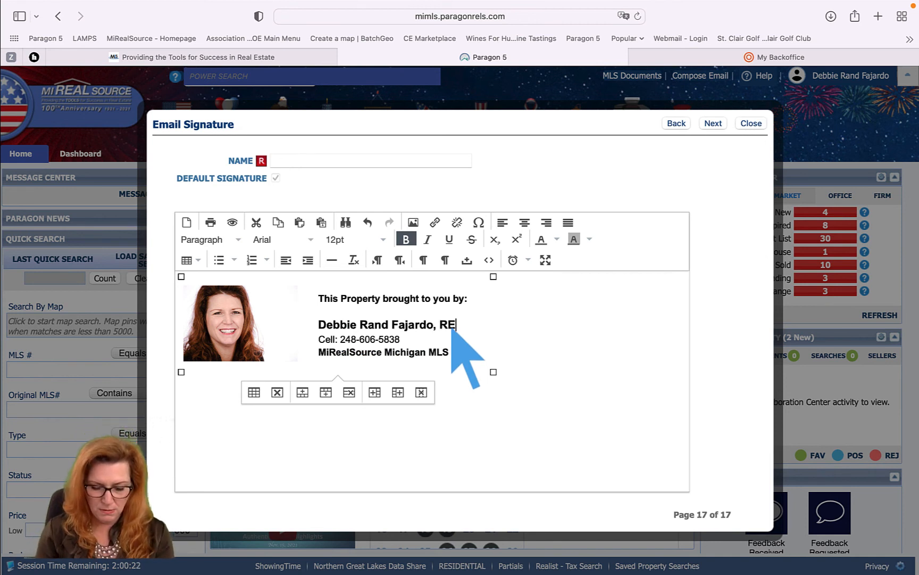
{"action": "type", "text": "ALTOR"}
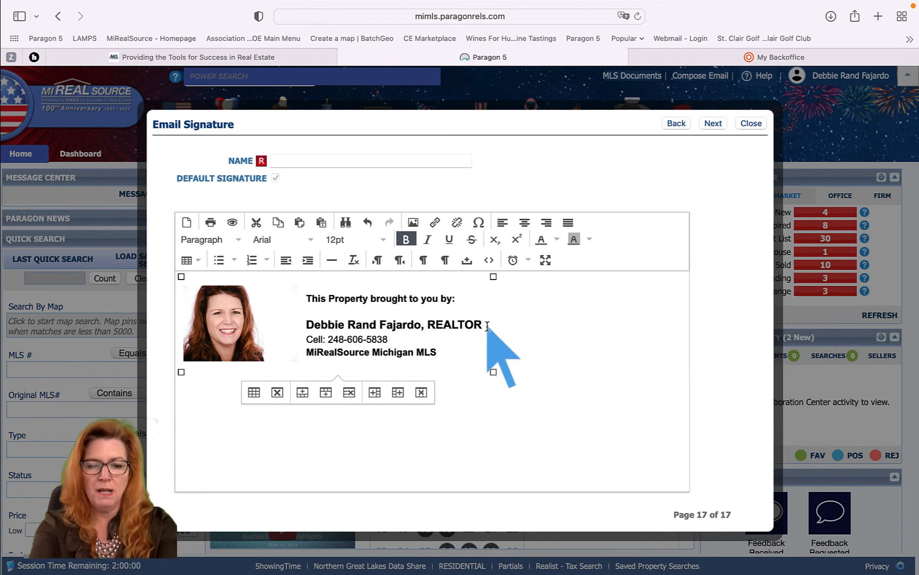
{"action": "type", "text": "®"}
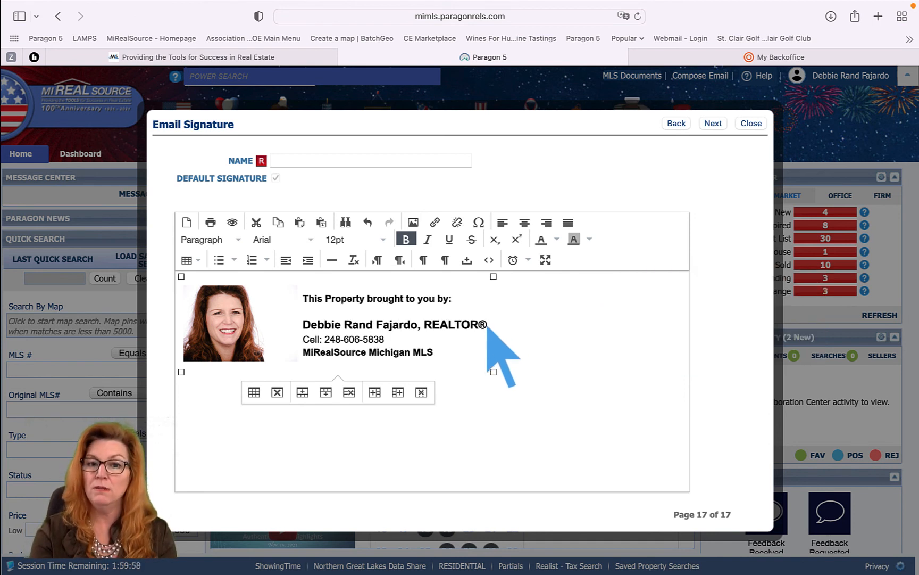
Make the ® after REALTOR superscript.
{"action": "left_click", "coordinate": [479, 224]}
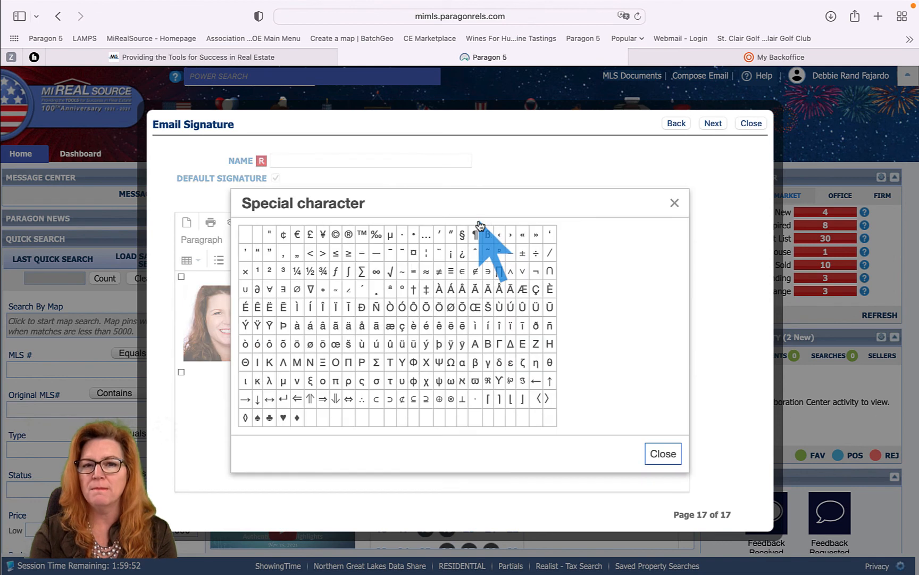
{"action": "left_click", "coordinate": [348, 235]}
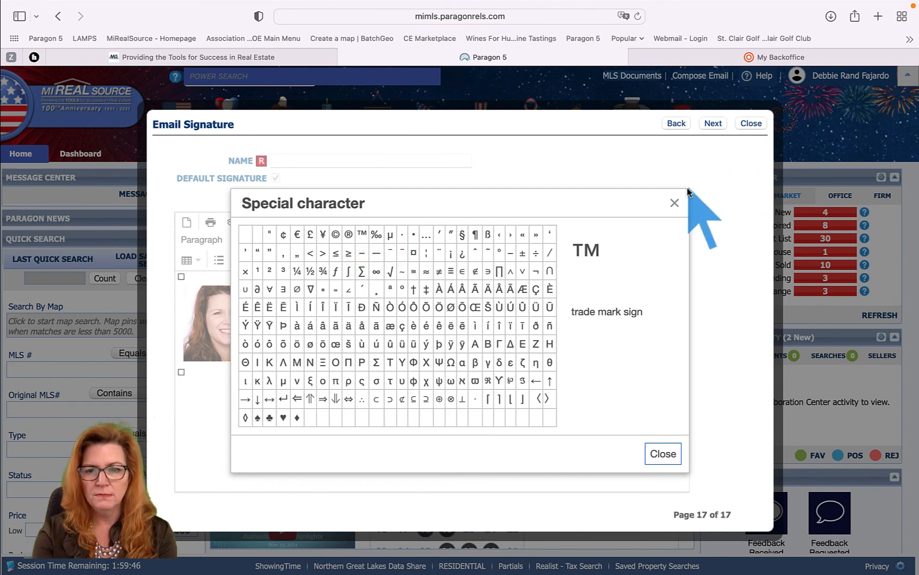
{"action": "left_click", "coordinate": [674, 203]}
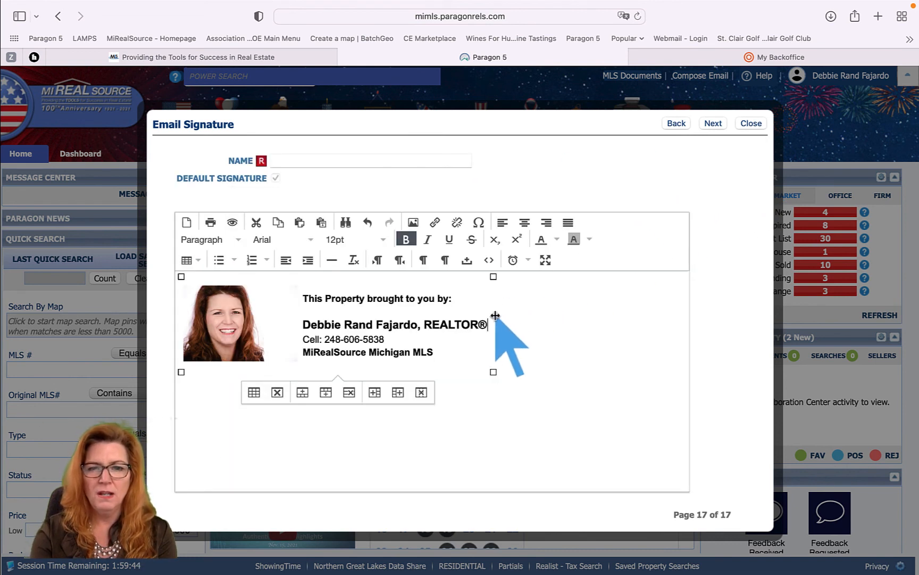
{"action": "left_click_drag", "start_coordinate": [480, 324], "coordinate": [483, 325]}
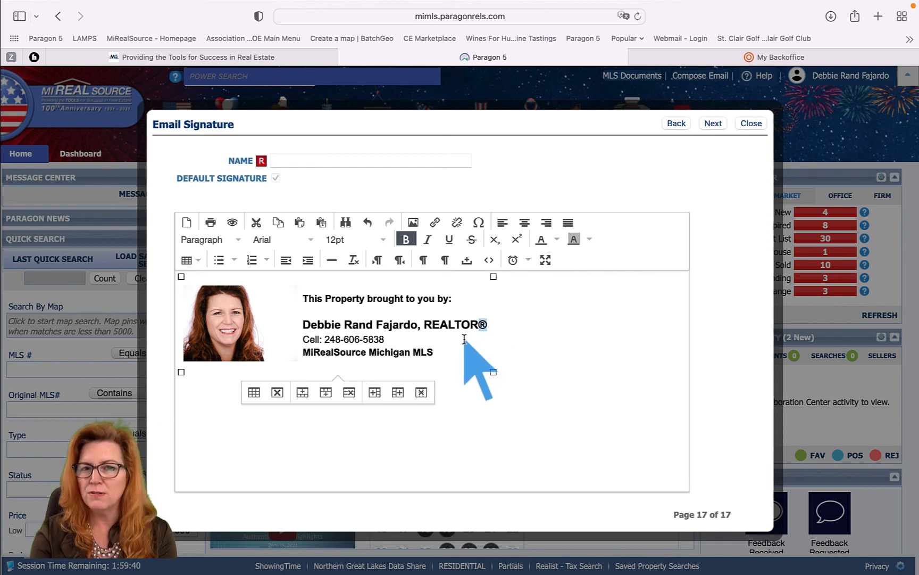
{"action": "left_click", "coordinate": [518, 241]}
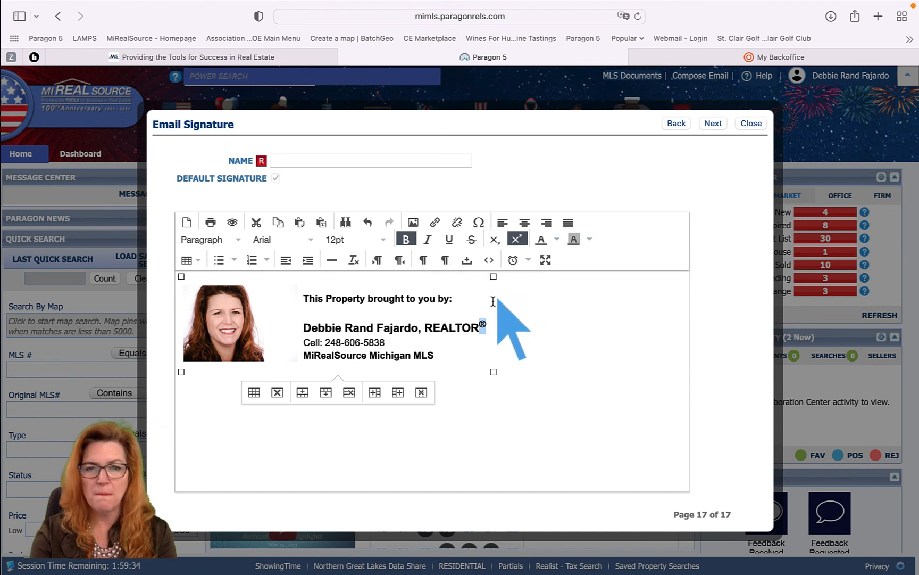
Add an empty line below MiRealSource Michigan MLS in the signature.
{"action": "left_click", "coordinate": [456, 326]}
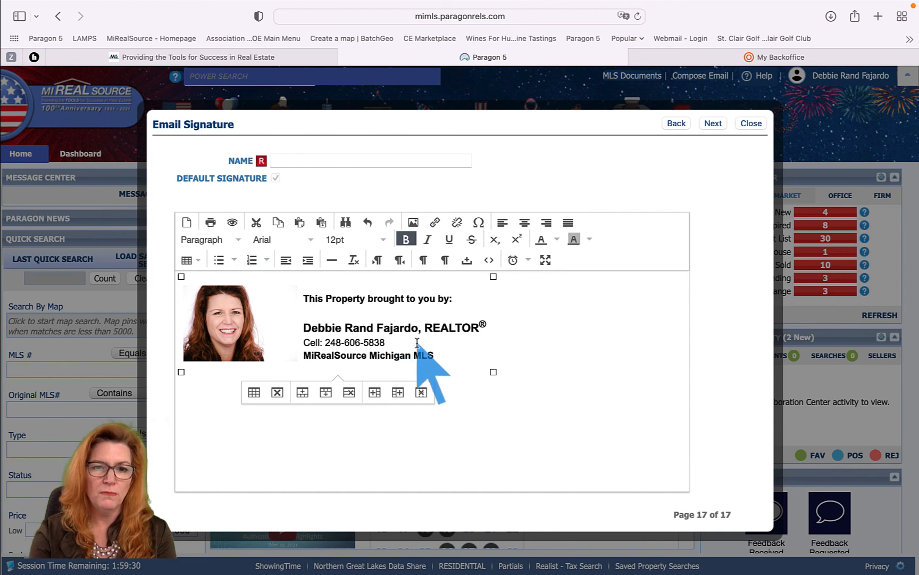
{"action": "left_click", "coordinate": [443, 356]}
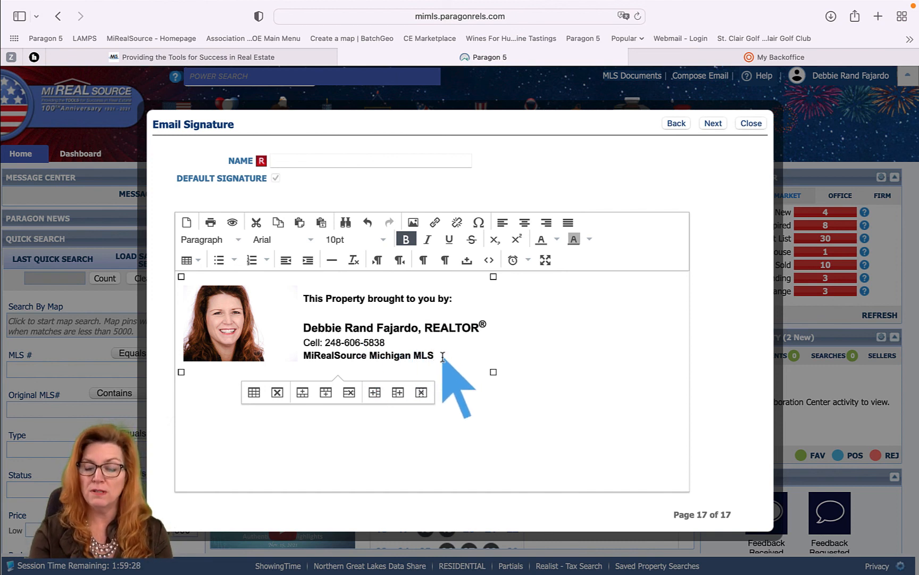
{"action": "key", "text": "Return"}
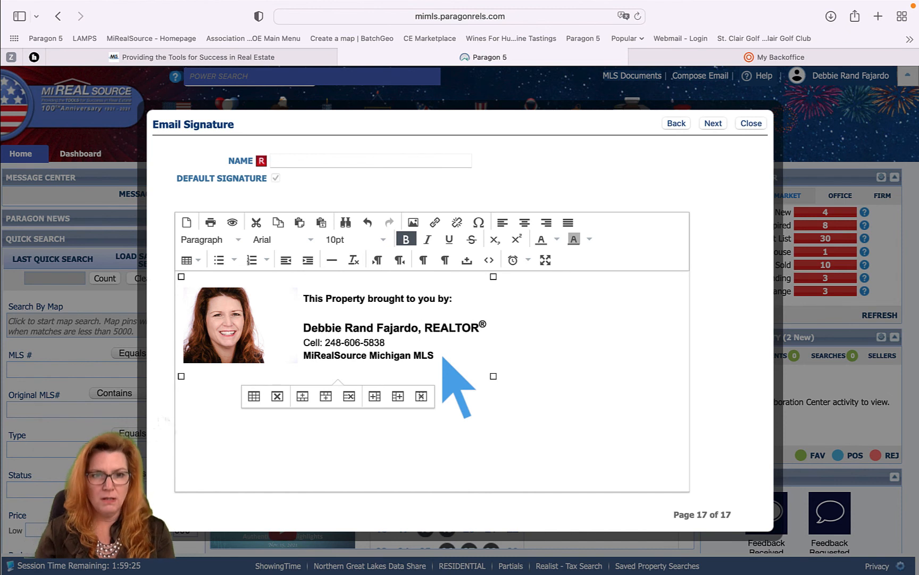
Add a non-bold 'Search for homes HERE' line, start linking HERE, and open a new browser tab.
{"action": "left_click", "coordinate": [407, 240]}
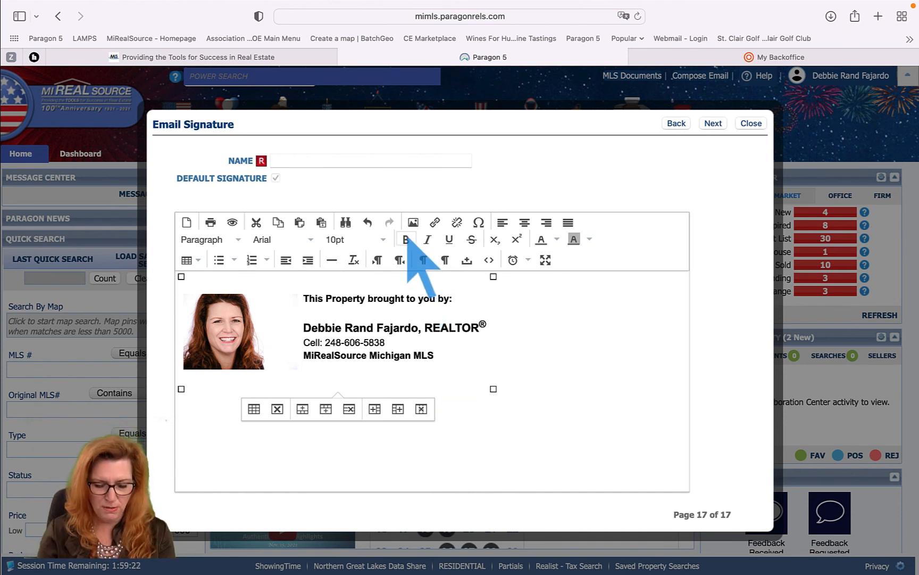
{"action": "type", "text": "Search for hom"}
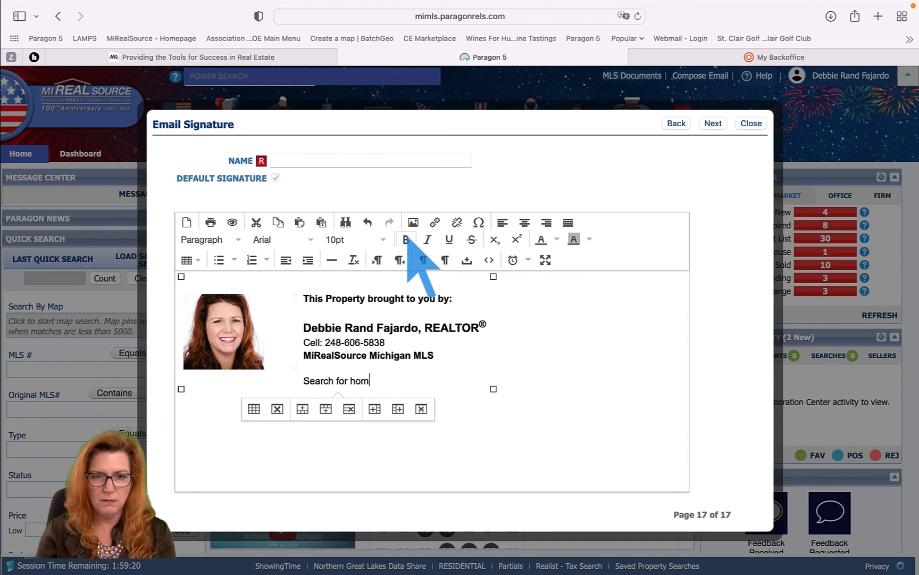
{"action": "type", "text": "es HERE"}
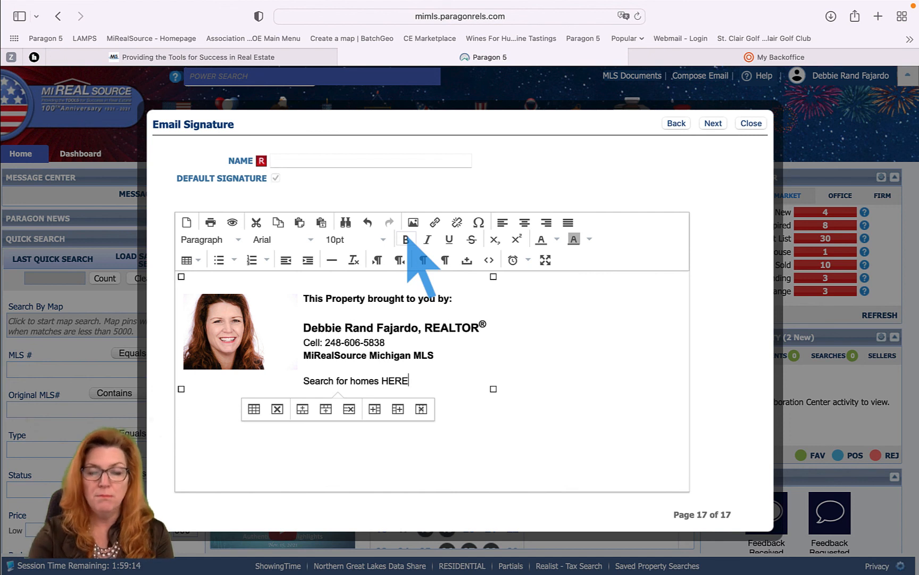
{"action": "double_click", "coordinate": [395, 380]}
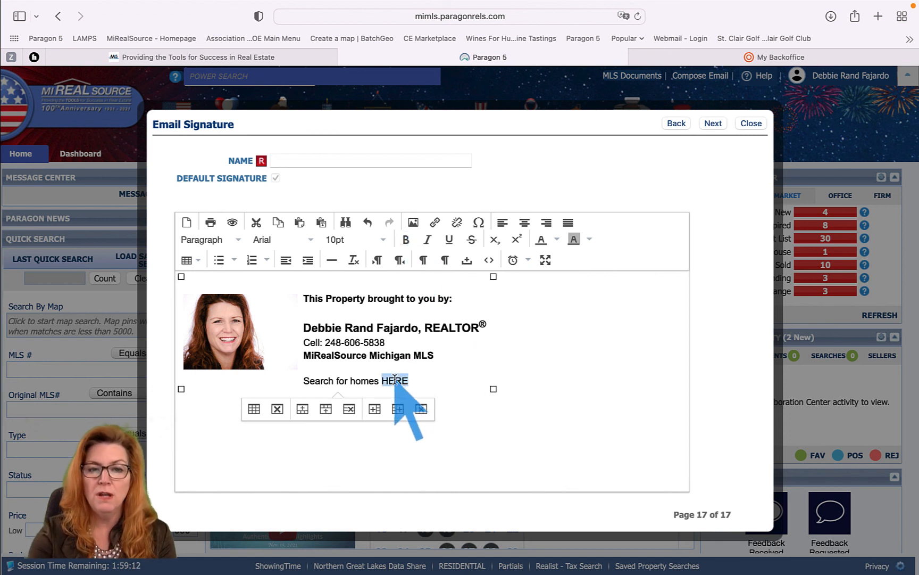
{"action": "left_click", "coordinate": [436, 223]}
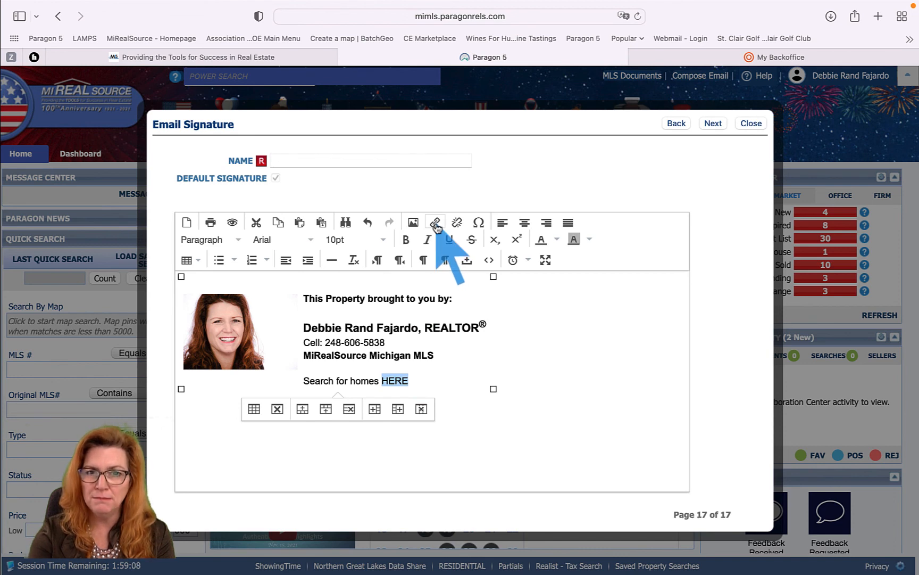
{"action": "left_click", "coordinate": [878, 16]}
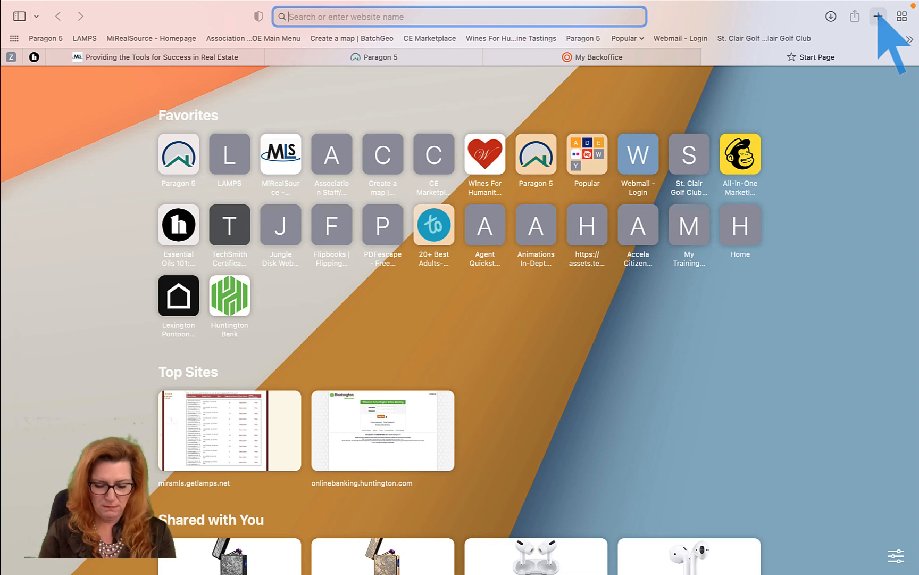
Go to Homesnap and open the agent's public profile.
{"action": "type", "text": "homesnap"}
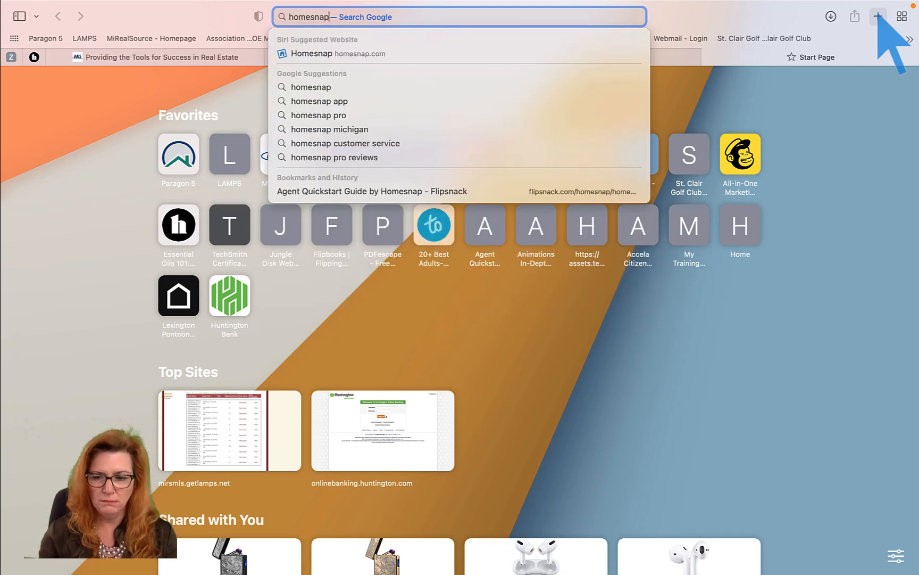
{"action": "left_click", "coordinate": [520, 54]}
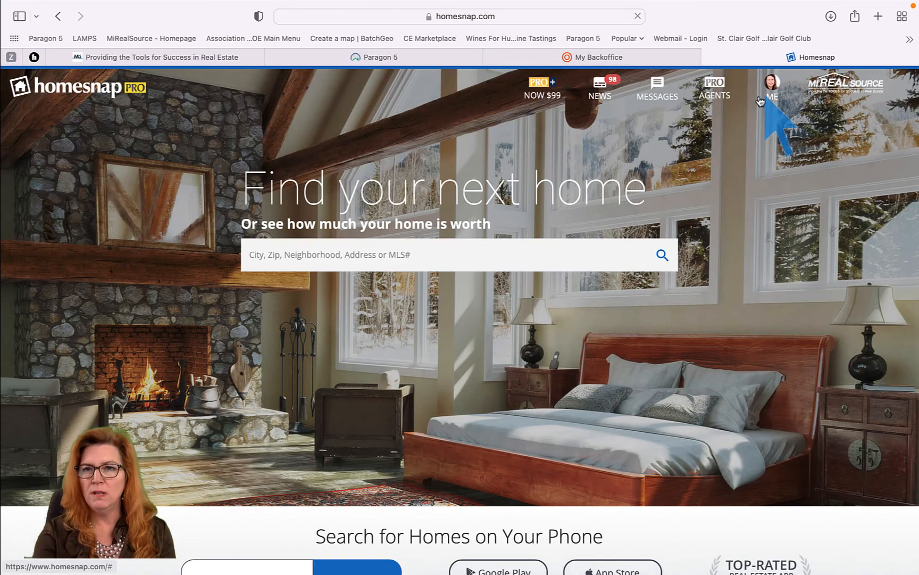
{"action": "left_click", "coordinate": [773, 83]}
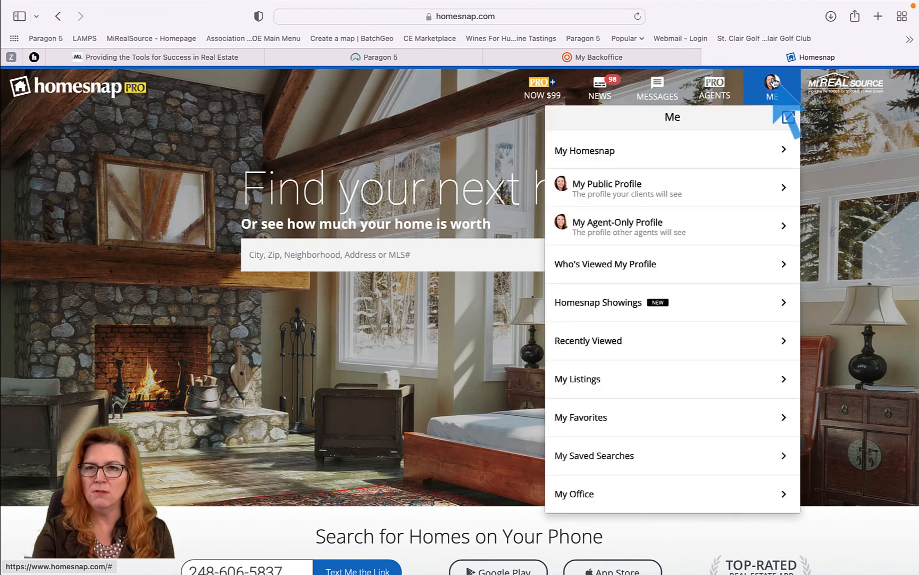
{"action": "left_click", "coordinate": [606, 187]}
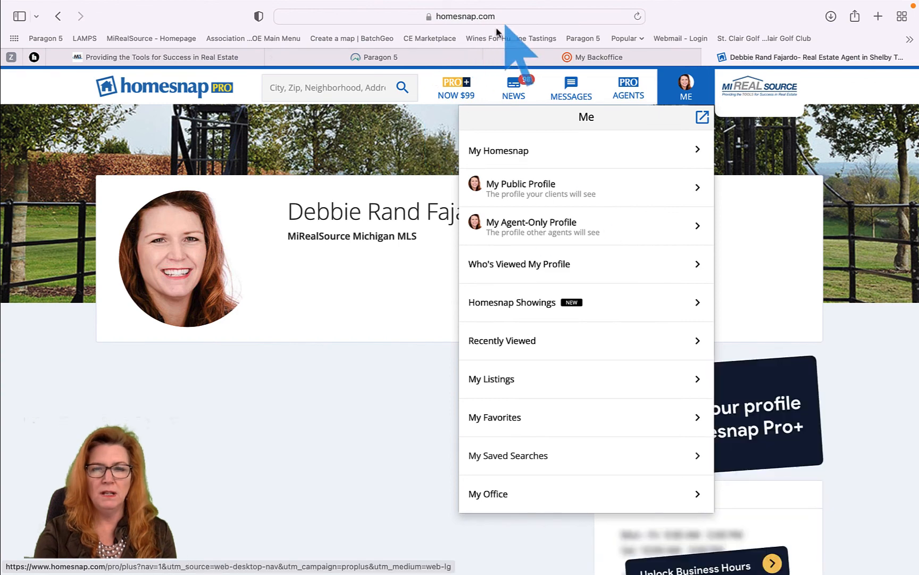
Copy the public profile's web address and return to the Paragon link dialog.
{"action": "left_click", "coordinate": [522, 16]}
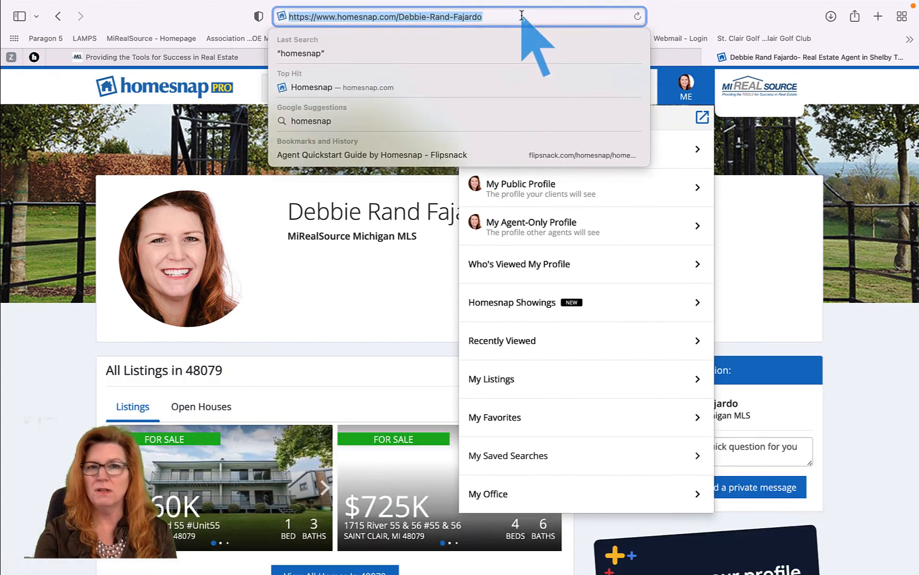
{"action": "right_click", "coordinate": [379, 16]}
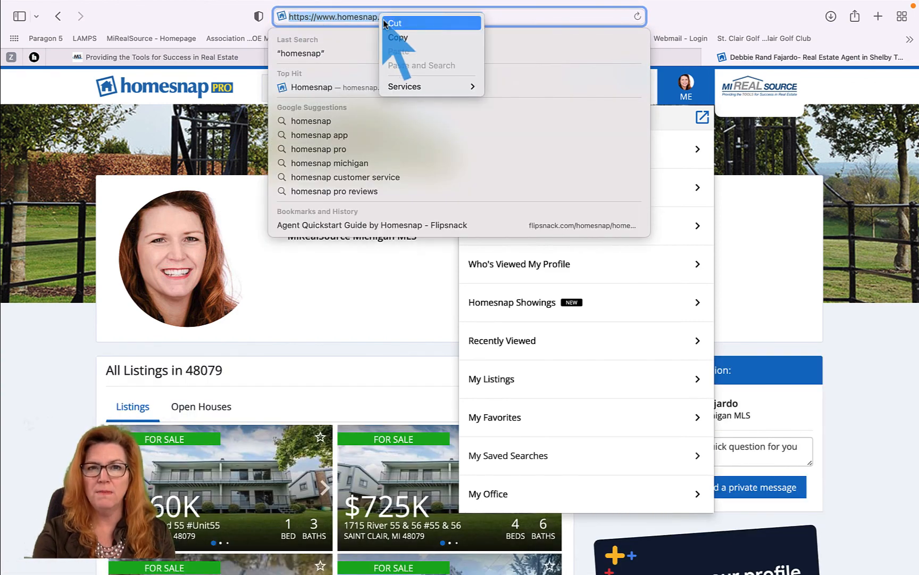
{"action": "left_click", "coordinate": [395, 37]}
{"action": "left_click", "coordinate": [213, 21]}
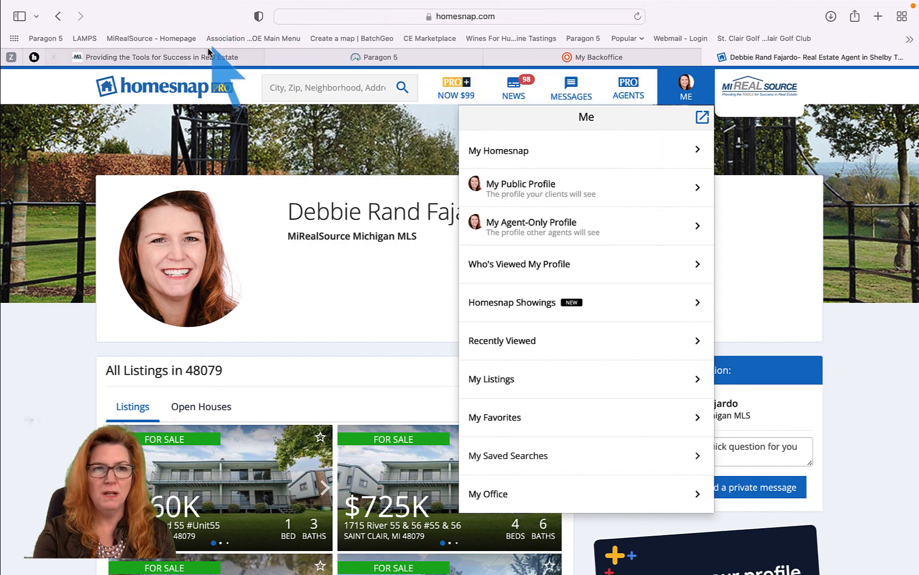
{"action": "left_click", "coordinate": [318, 58]}
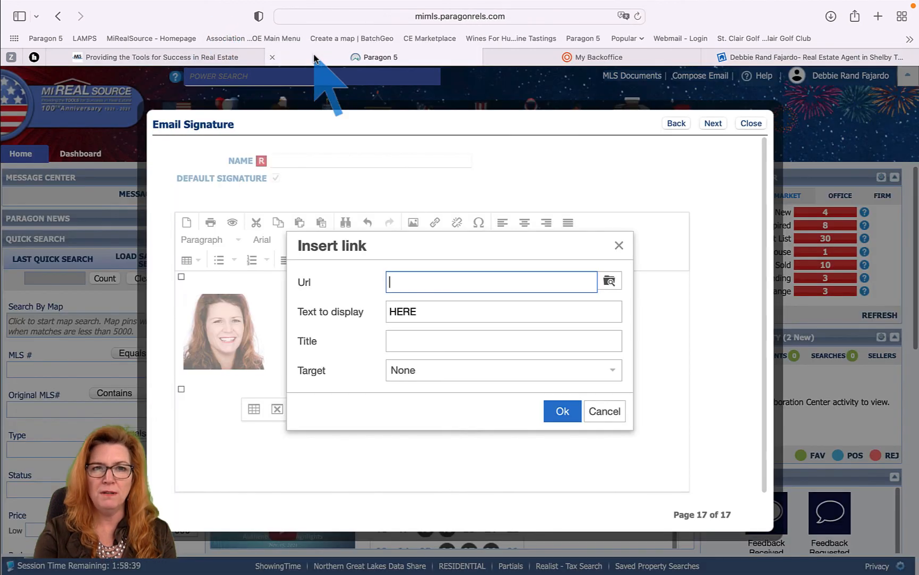
Paste the Homesnap profile address as the link for HERE.
{"action": "right_click", "coordinate": [401, 285]}
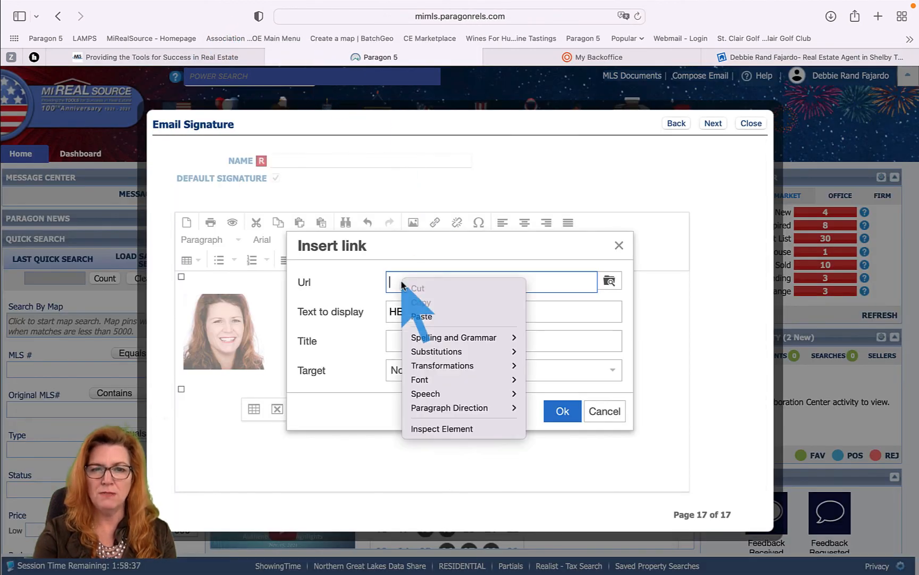
{"action": "left_click", "coordinate": [421, 316]}
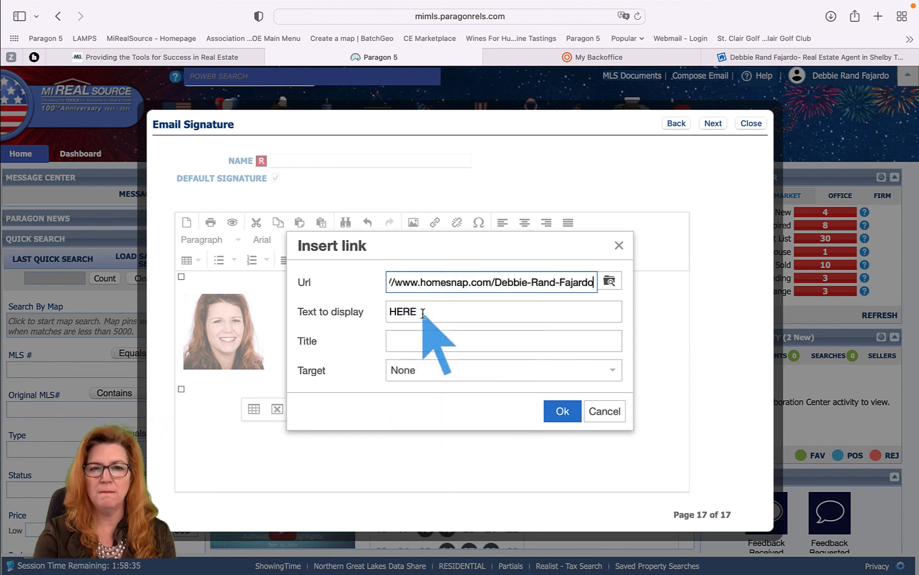
{"action": "left_click", "coordinate": [568, 412]}
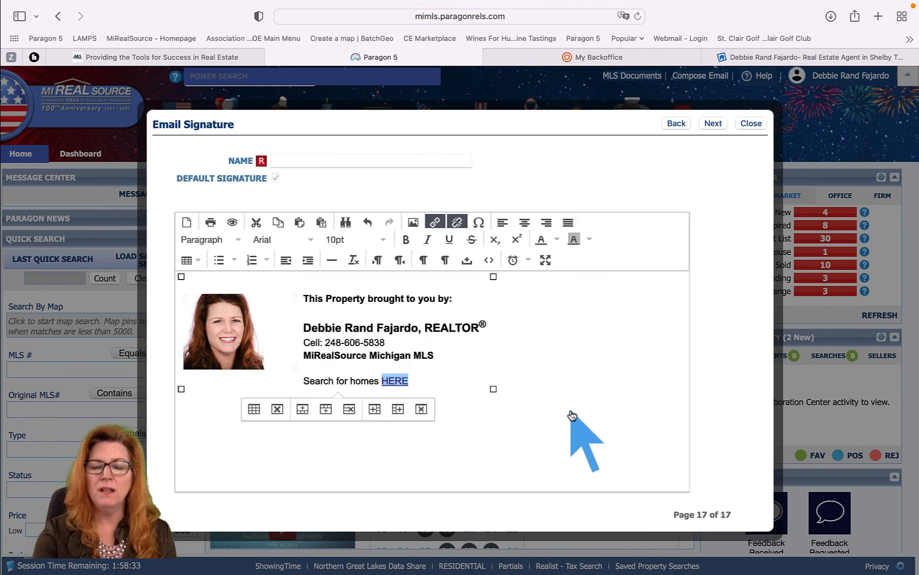
Widen the signature table and move the photo/text column border closer to the headshot.
{"action": "left_click", "coordinate": [419, 379]}
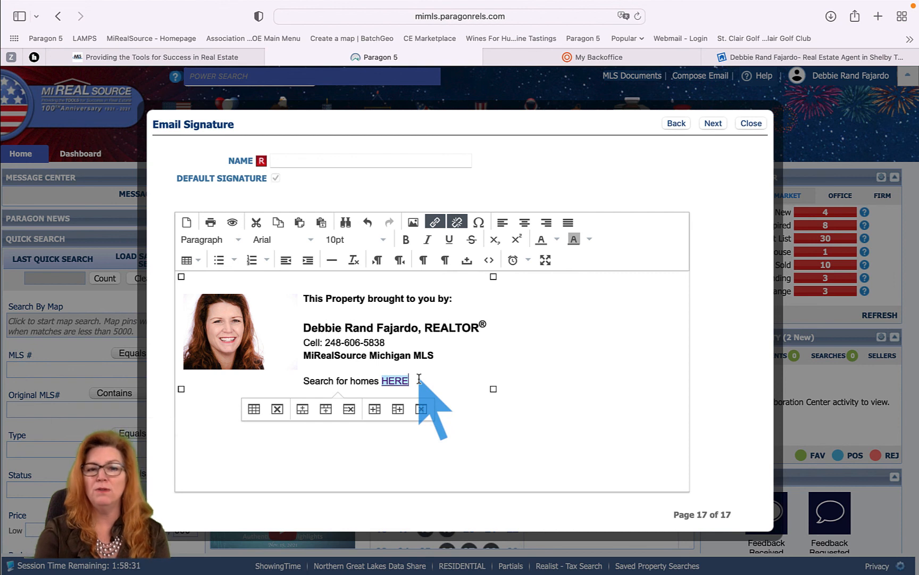
{"action": "left_click", "coordinate": [471, 368]}
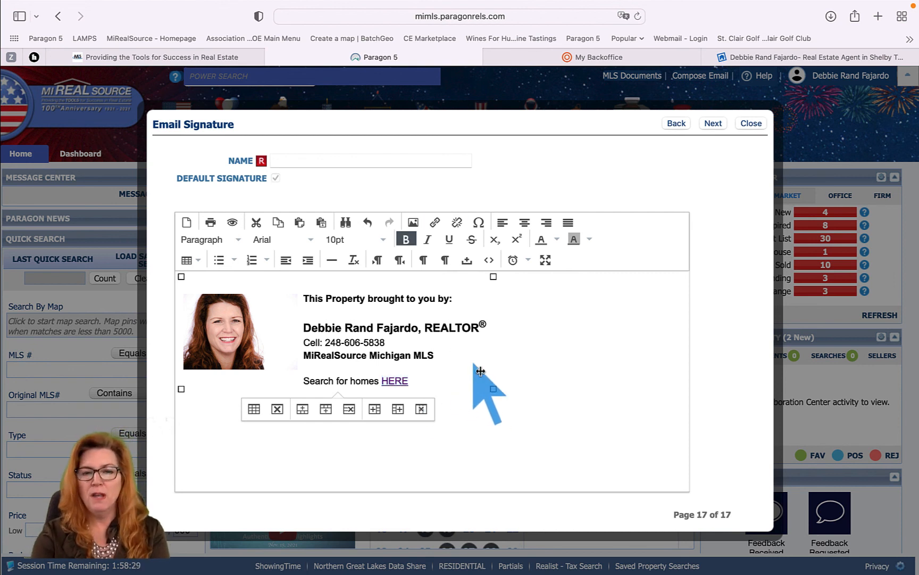
{"action": "mouse_move", "coordinate": [494, 388]}
{"action": "left_mouse_down"}
{"action": "mouse_move", "coordinate": [516, 386]}
{"action": "mouse_move", "coordinate": [503, 389]}
{"action": "left_mouse_up"}
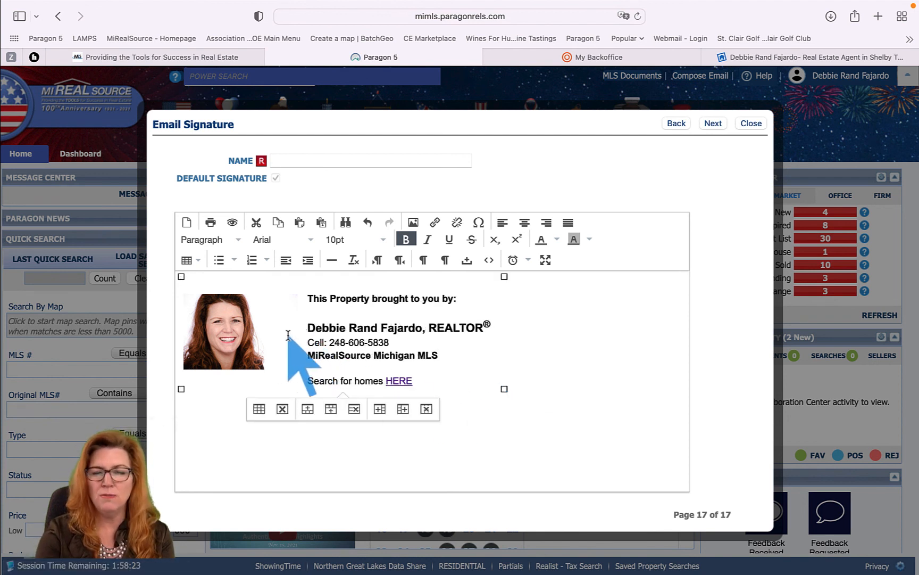
{"action": "left_click_drag", "start_coordinate": [306, 335], "coordinate": [284, 334]}
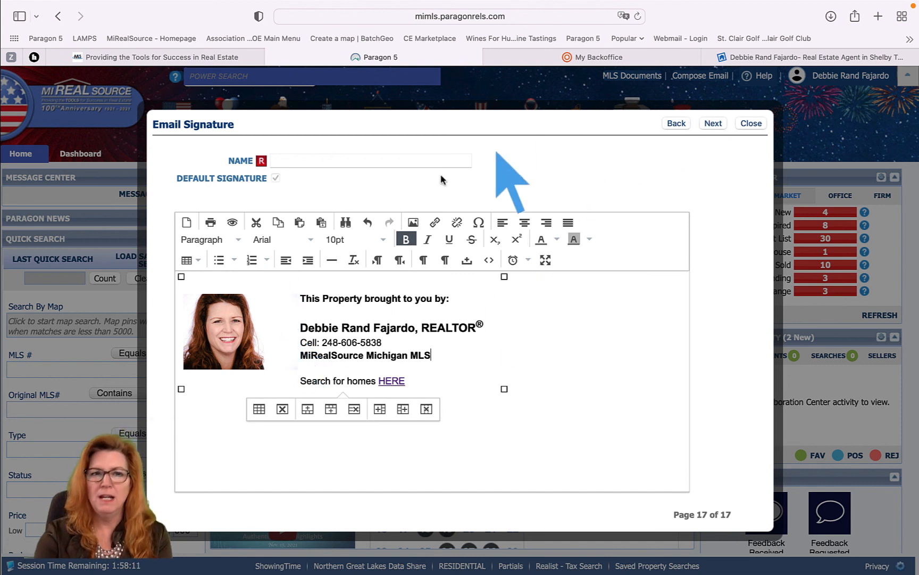
Name the signature 'REALTOR' and advance to the Preferences Setup Complete page.
{"action": "left_click", "coordinate": [359, 162]}
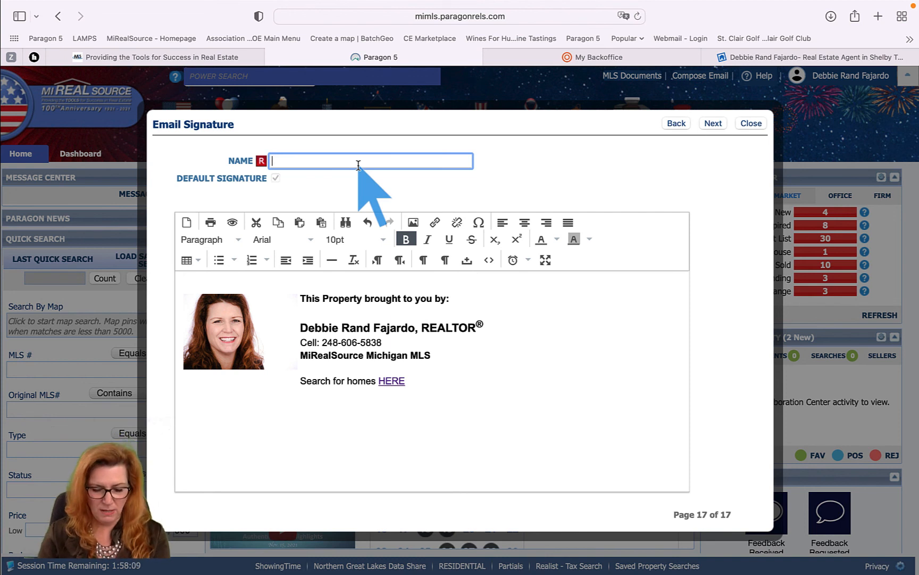
{"action": "type", "text": "REA"}
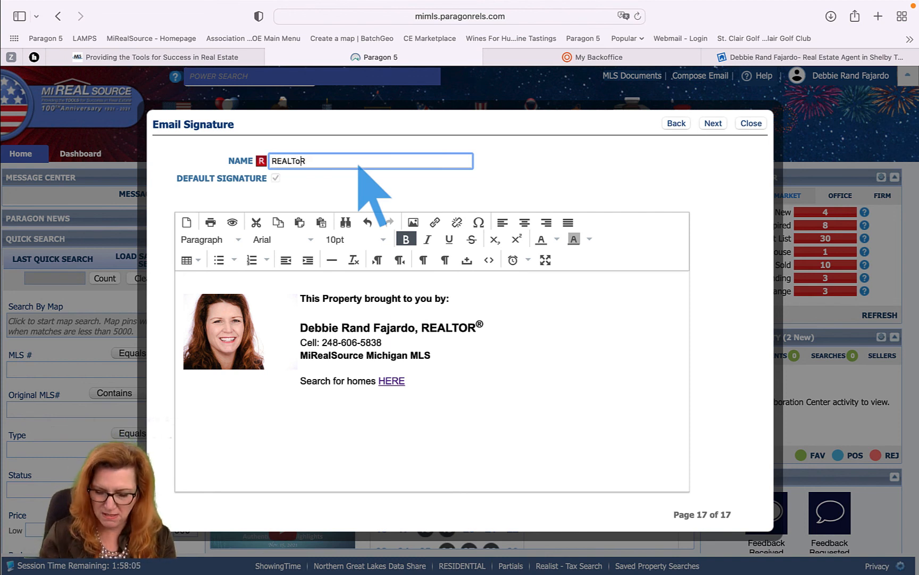
{"action": "type", "text": "LTOR"}
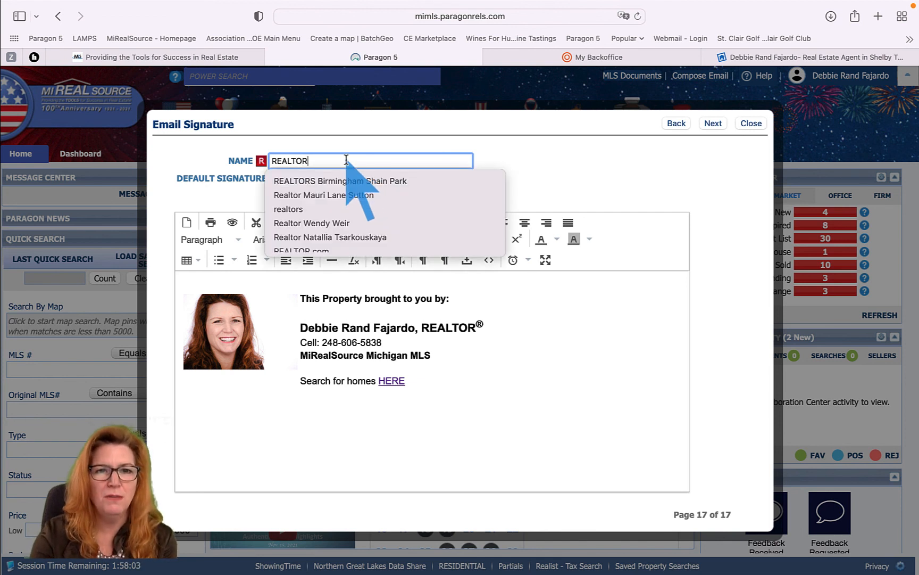
{"action": "left_click", "coordinate": [545, 142]}
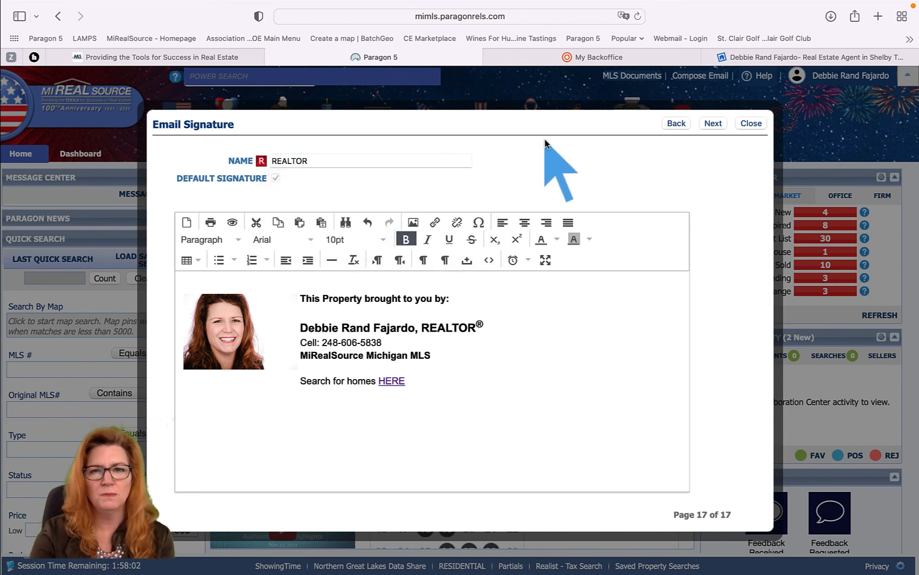
{"action": "left_click", "coordinate": [713, 123]}
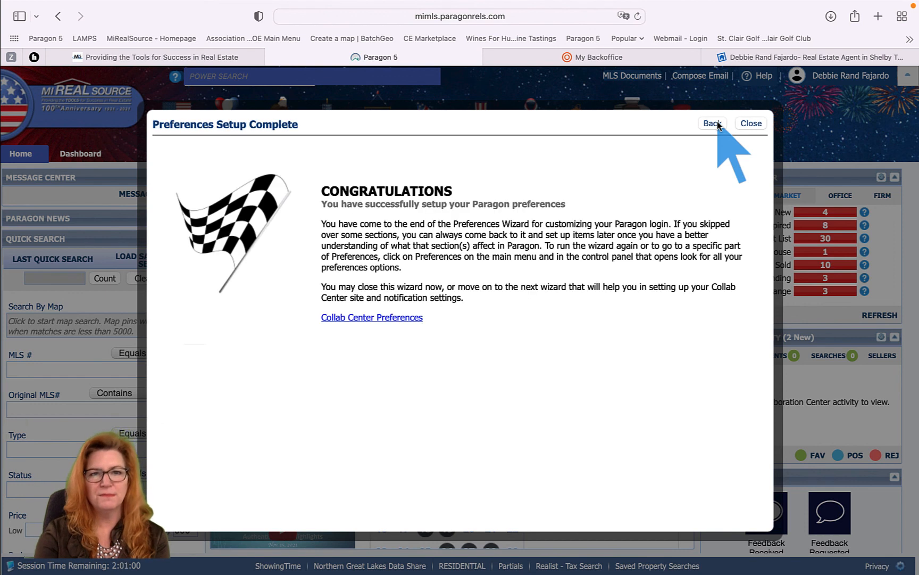